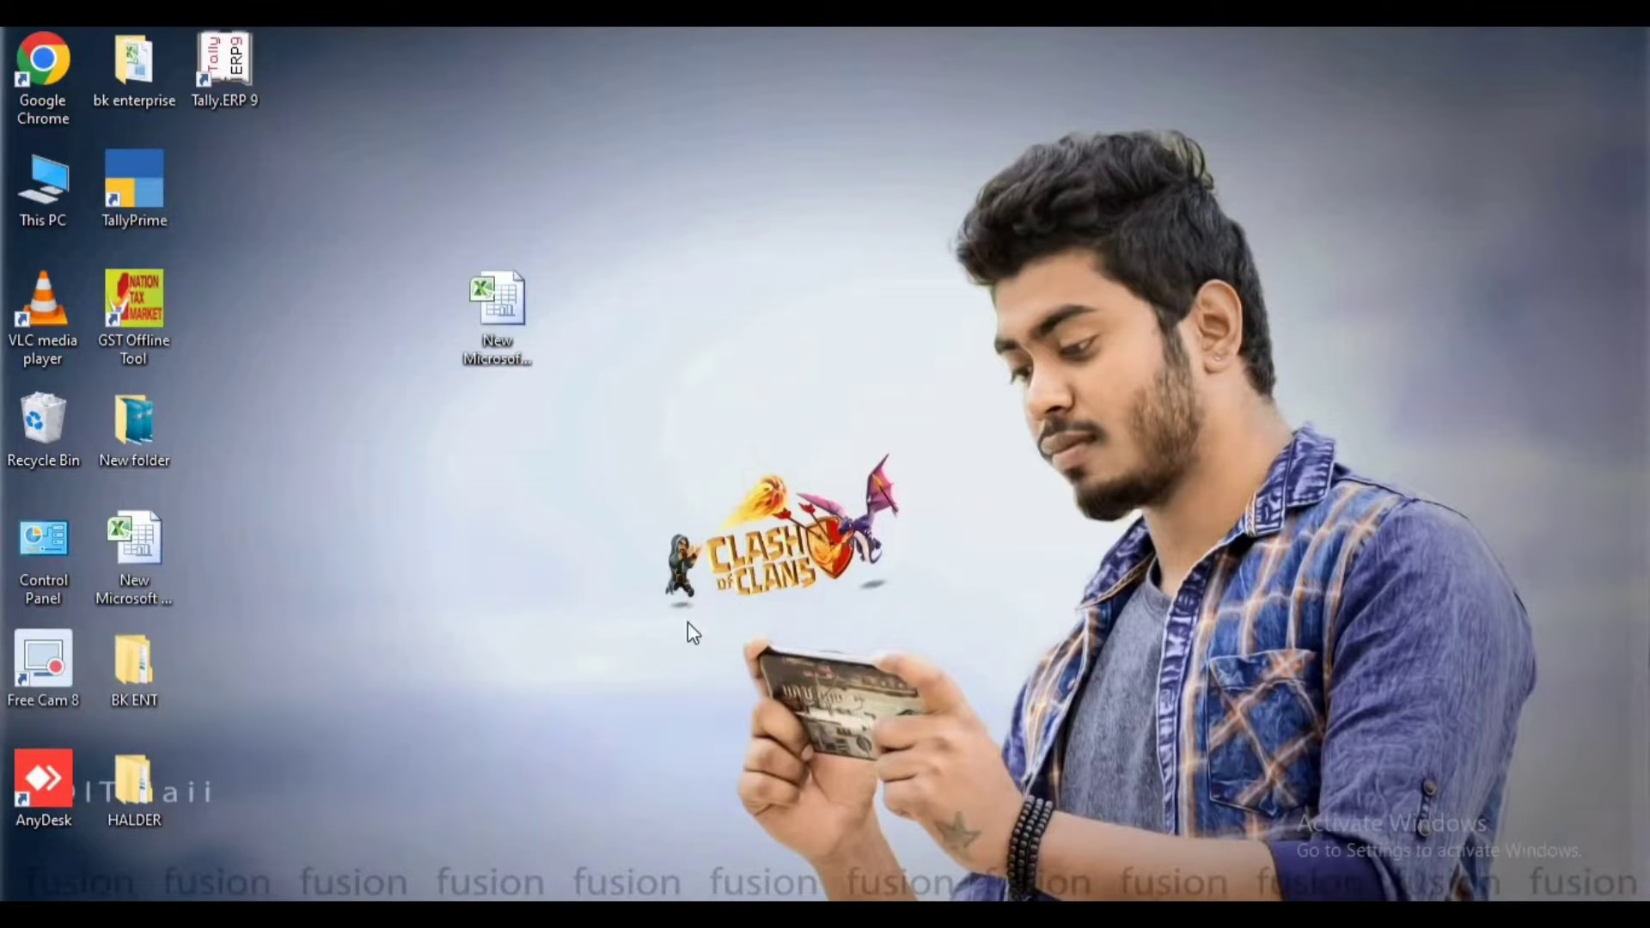
- Switch to the open Excel workbook New Microsoft Excel Worksheet (2) containing the party bill and GST table
{"action": "left_click", "coordinate": [743, 914]}
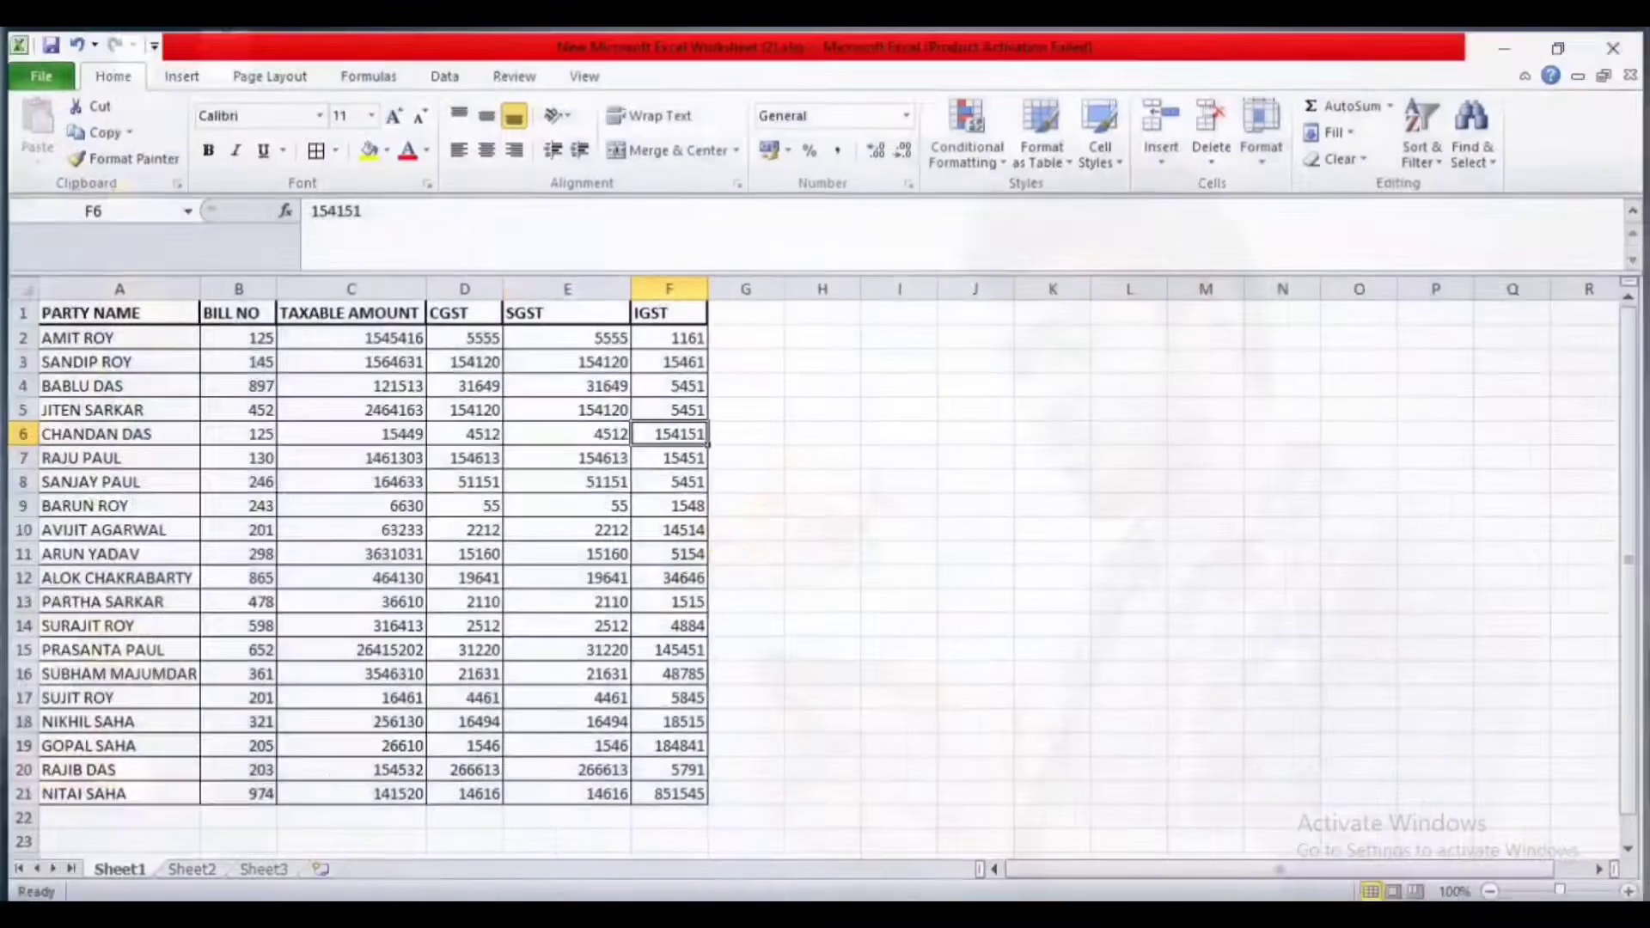
{"action": "left_click", "coordinate": [806, 593]}
{"action": "left_click", "coordinate": [989, 456]}
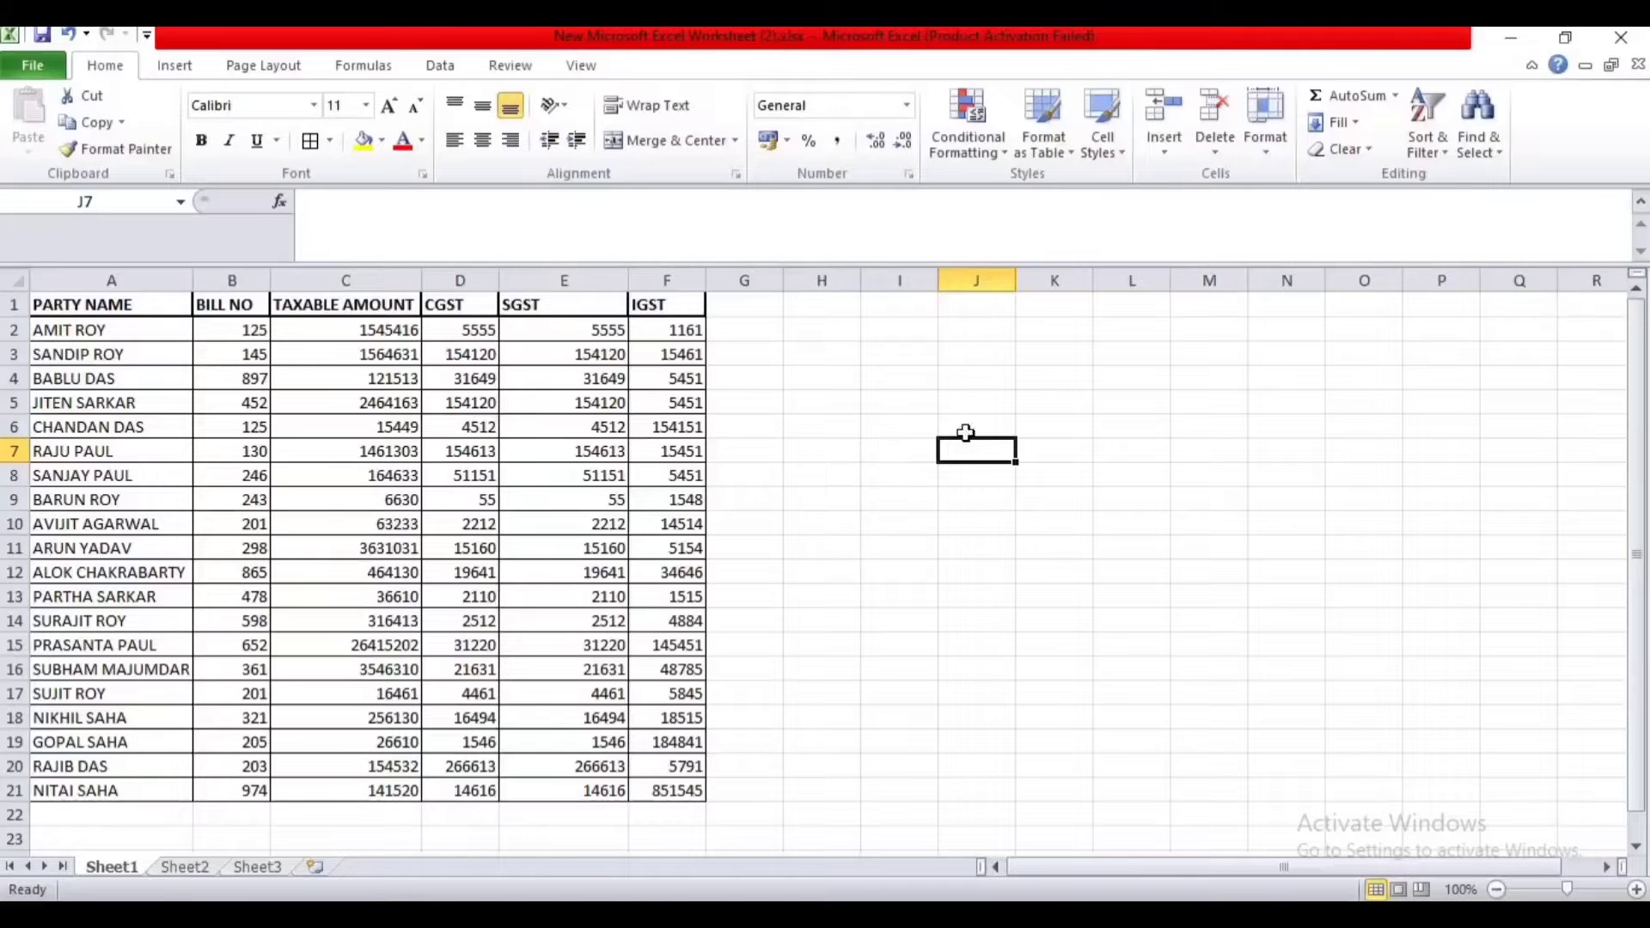
{"action": "left_click", "coordinate": [884, 389]}
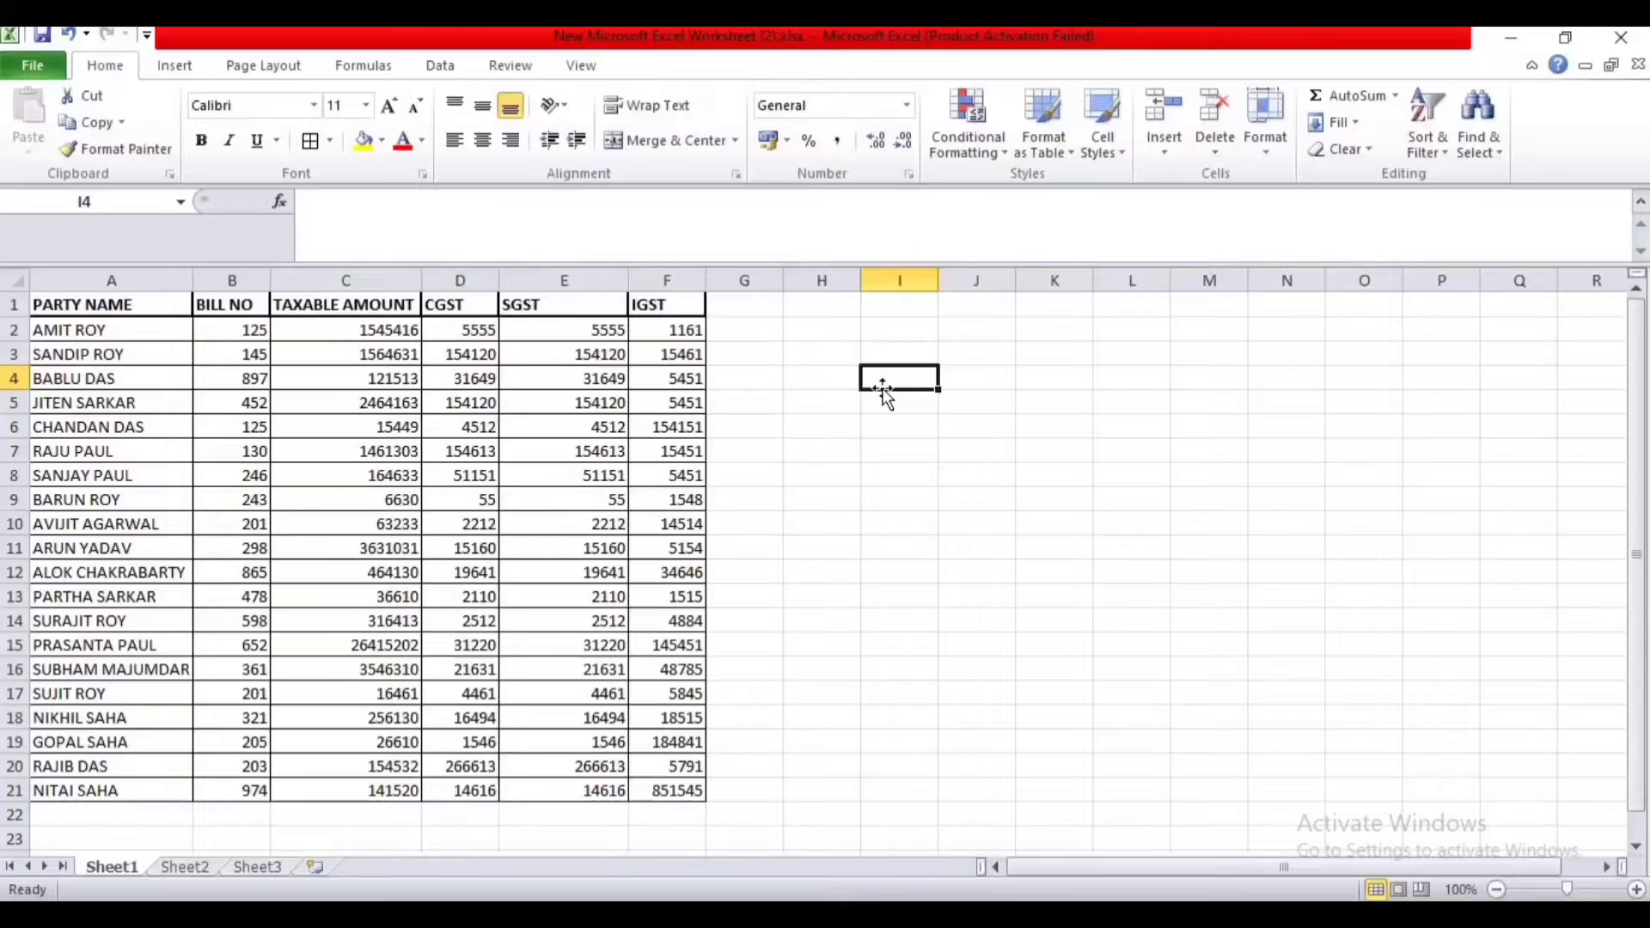
{"action": "left_click", "coordinate": [810, 348]}
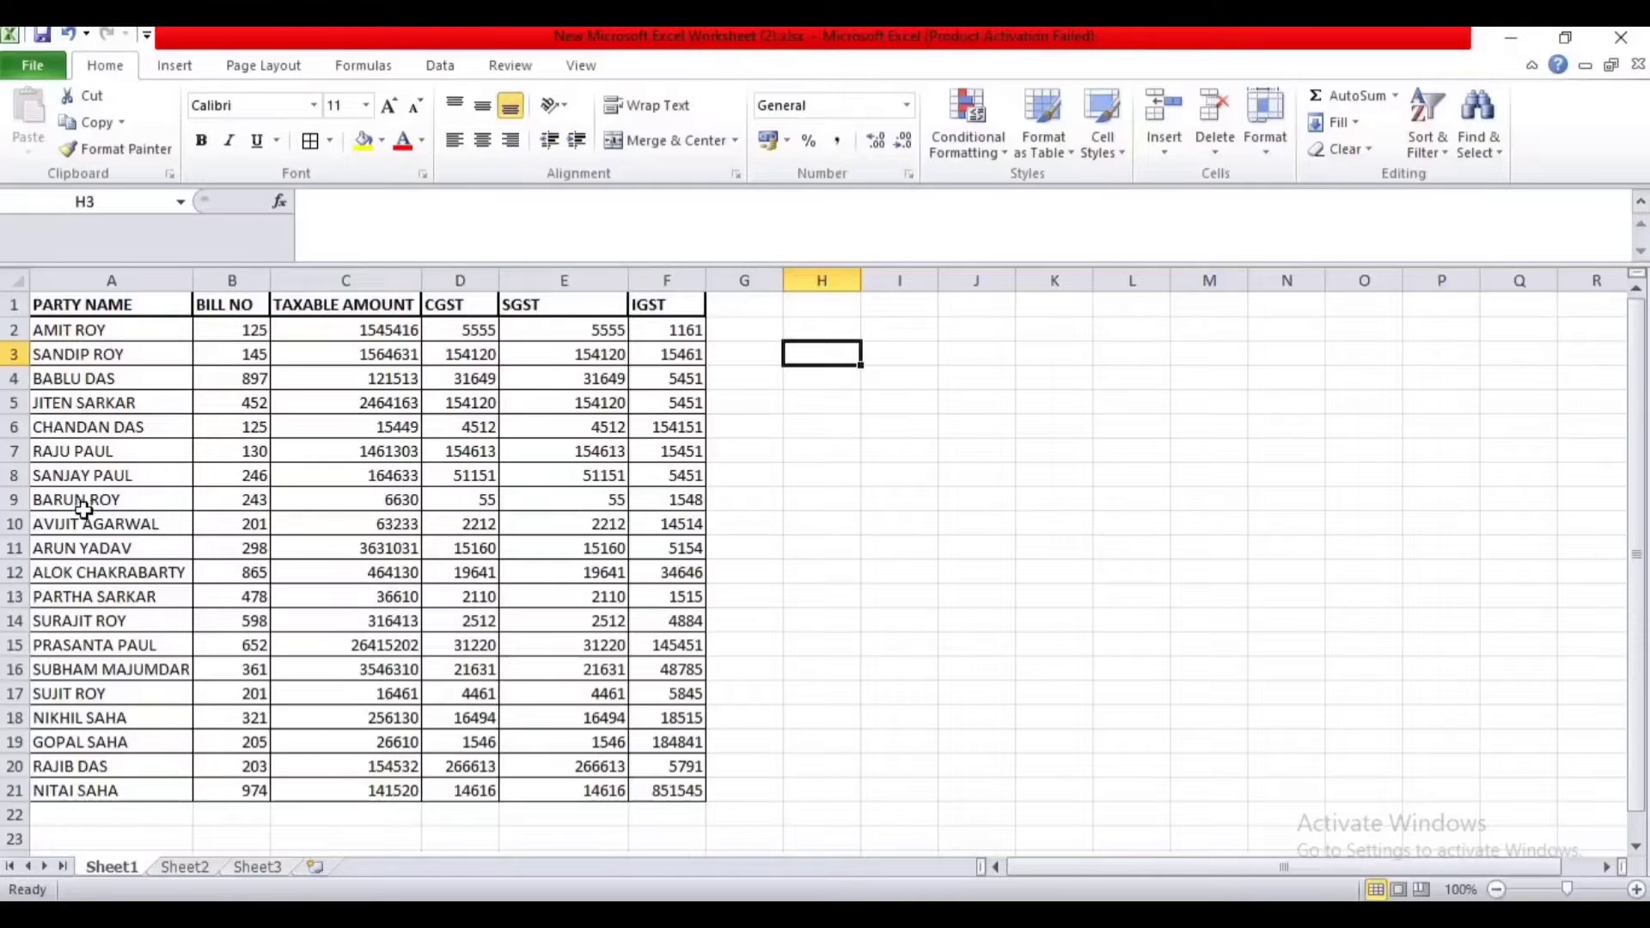
{"action": "left_click", "coordinate": [817, 546]}
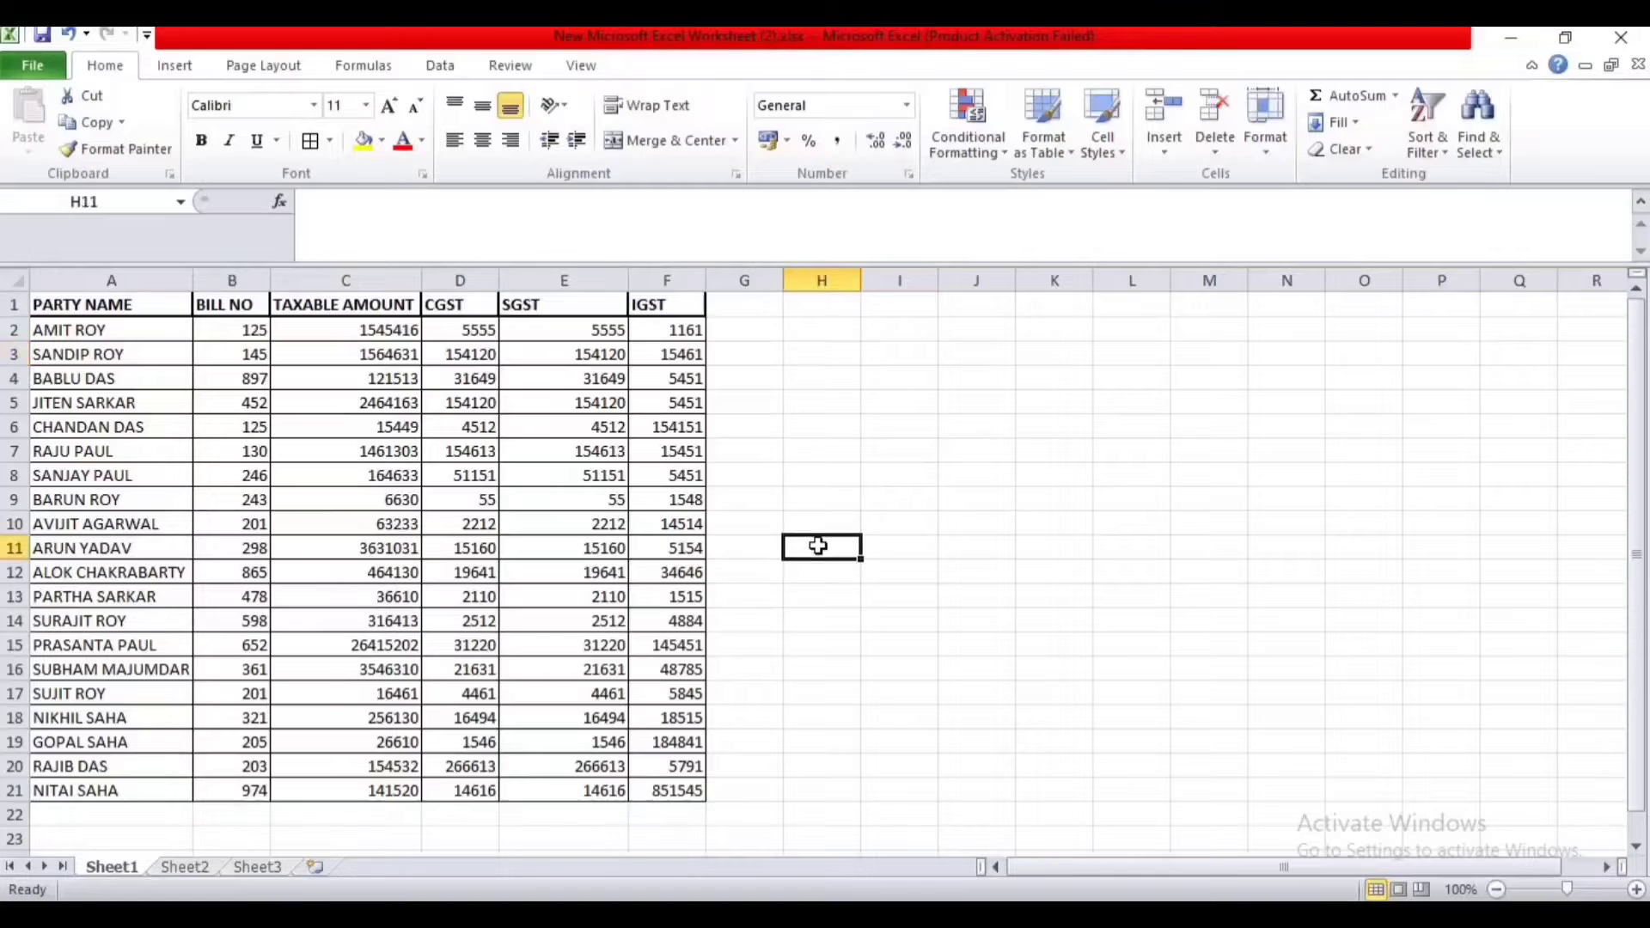
{"action": "left_click", "coordinate": [95, 308]}
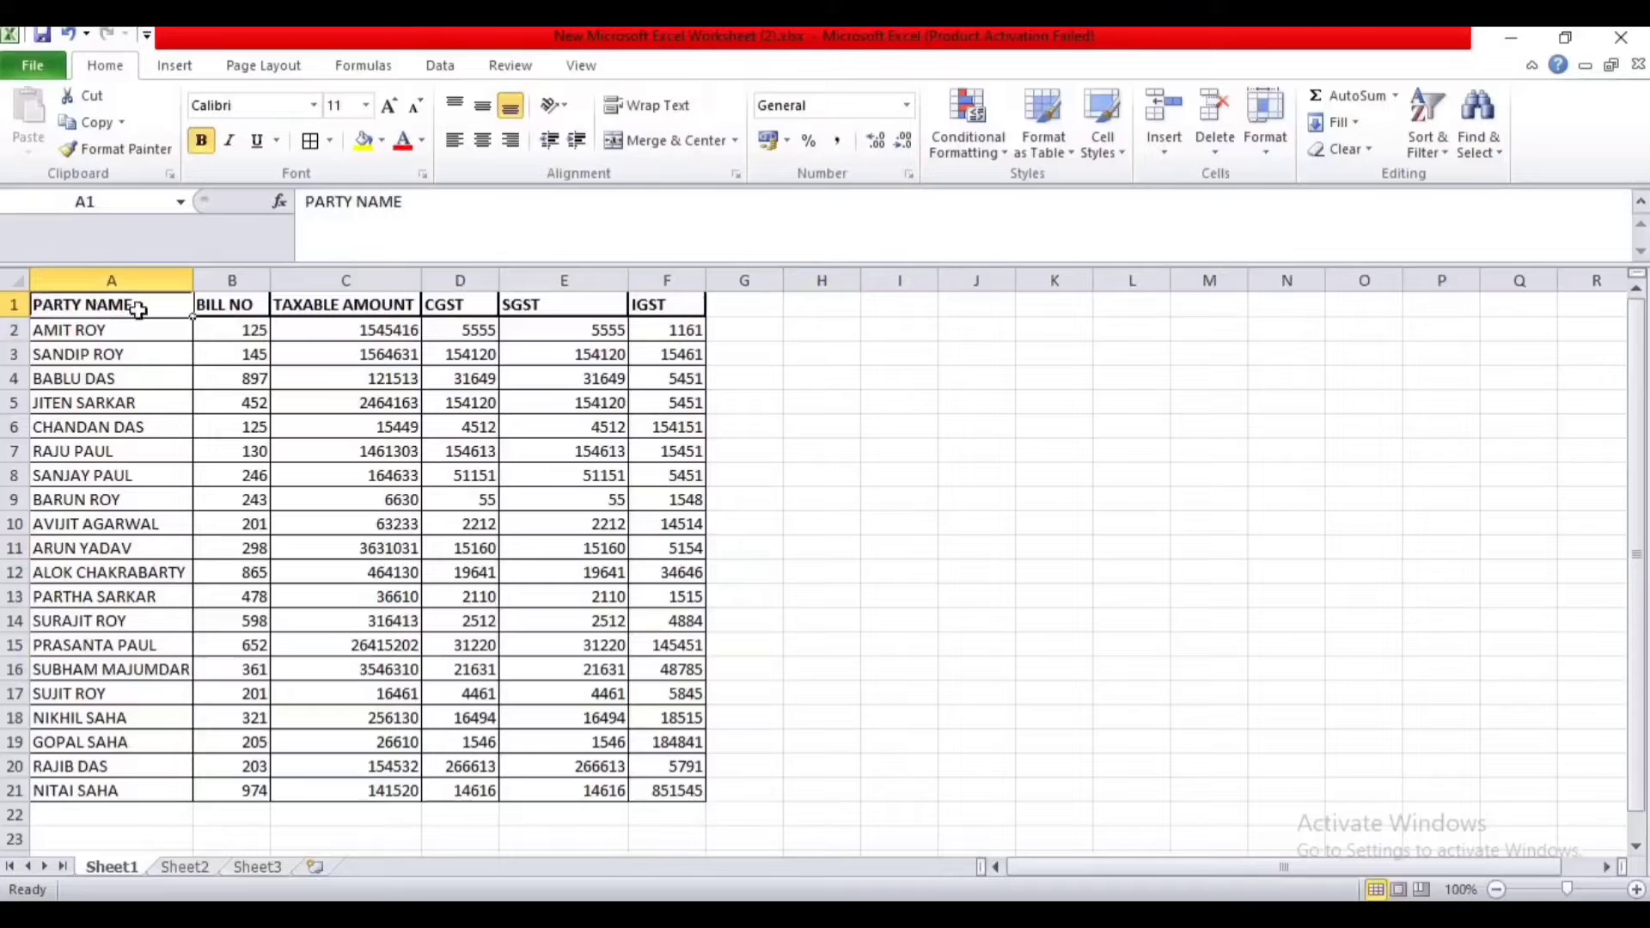
{"action": "left_click", "coordinate": [857, 435]}
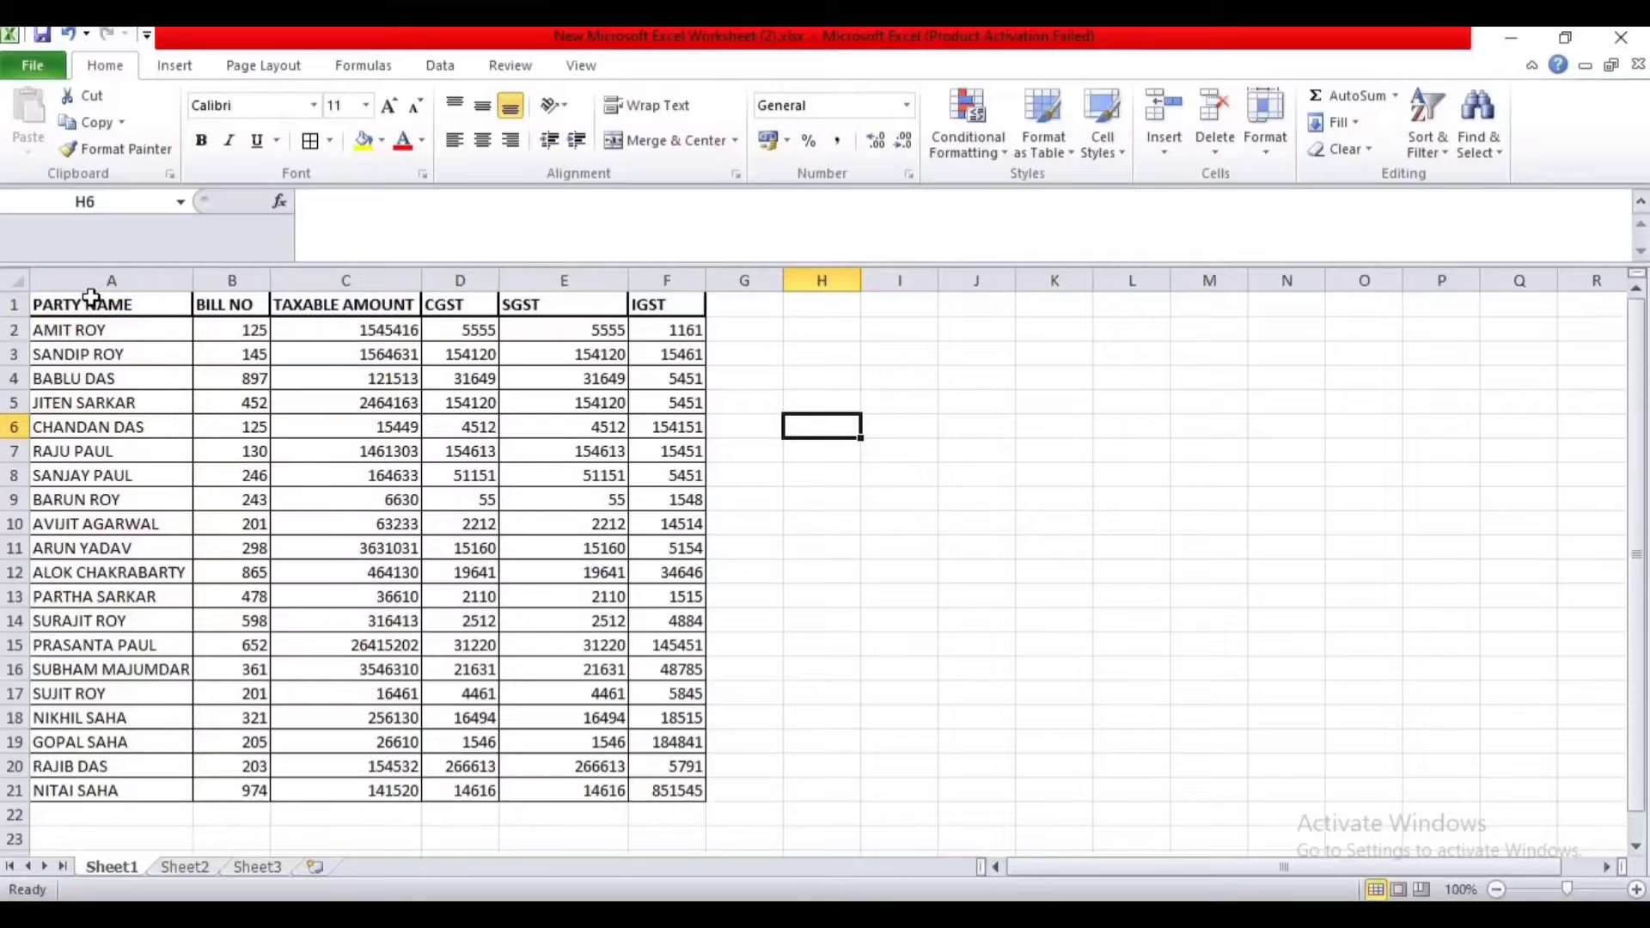
- Select the header cells A1:F1, from PARTY NAME to IGST, and turn on filtering for the table
{"action": "left_click", "coordinate": [92, 299]}
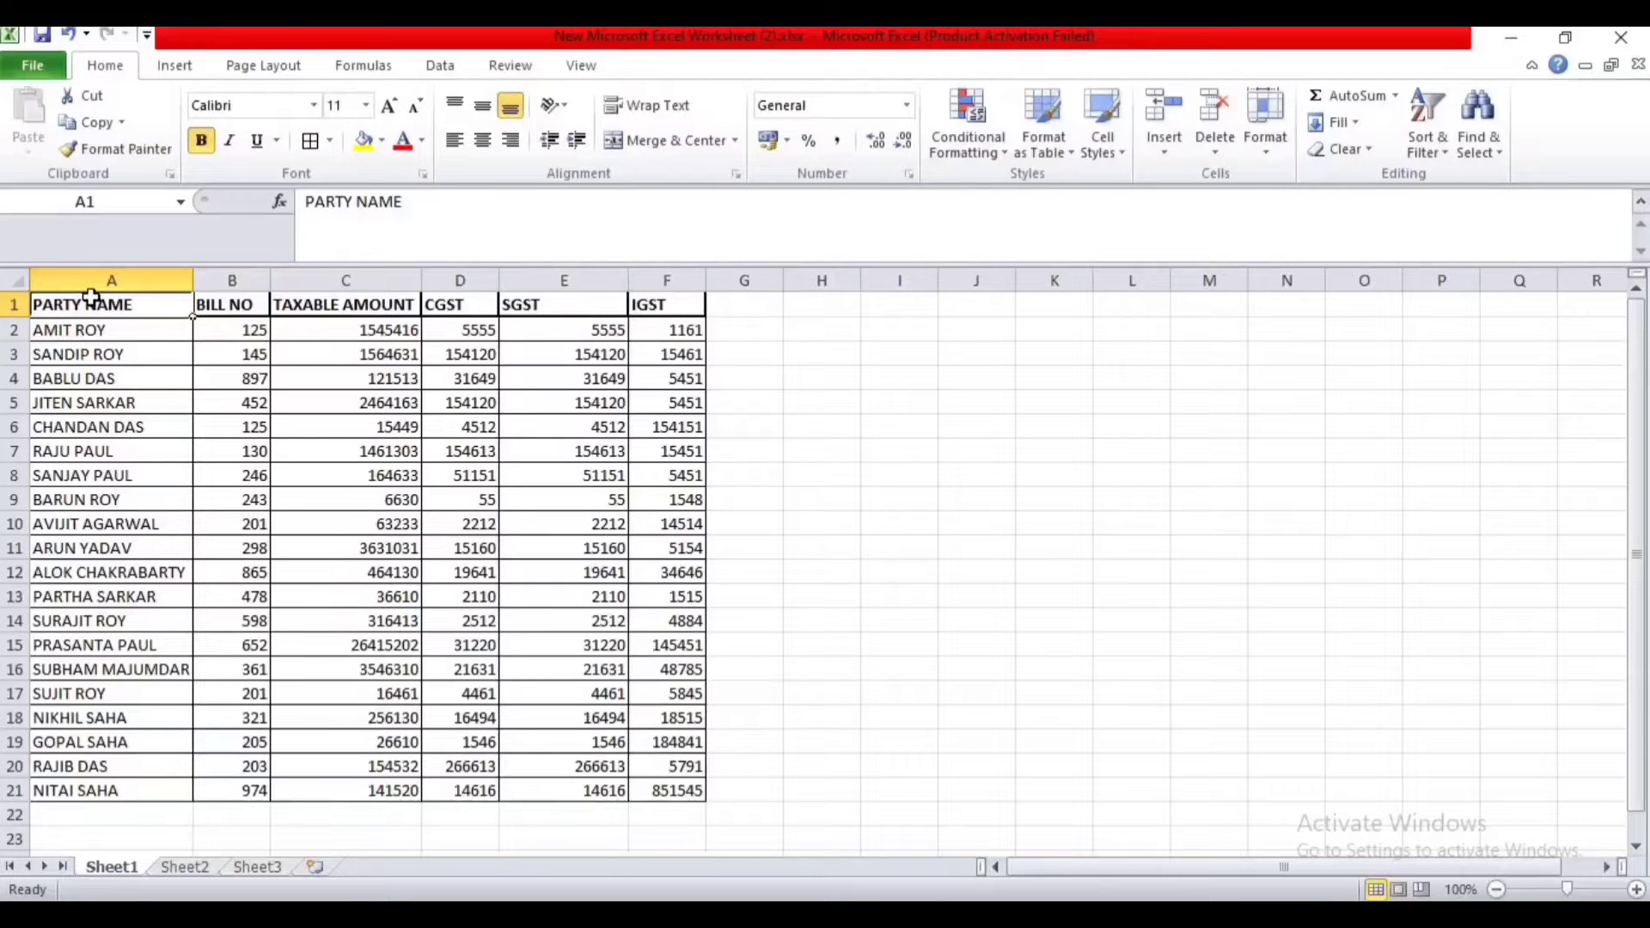
{"action": "key", "text": "shift+Right"}
{"action": "key", "text": "shift+Right"}
{"action": "key", "text": "shift+Right"}
{"action": "key", "text": "shift+Right"}
{"action": "key", "text": "shift+Right"}
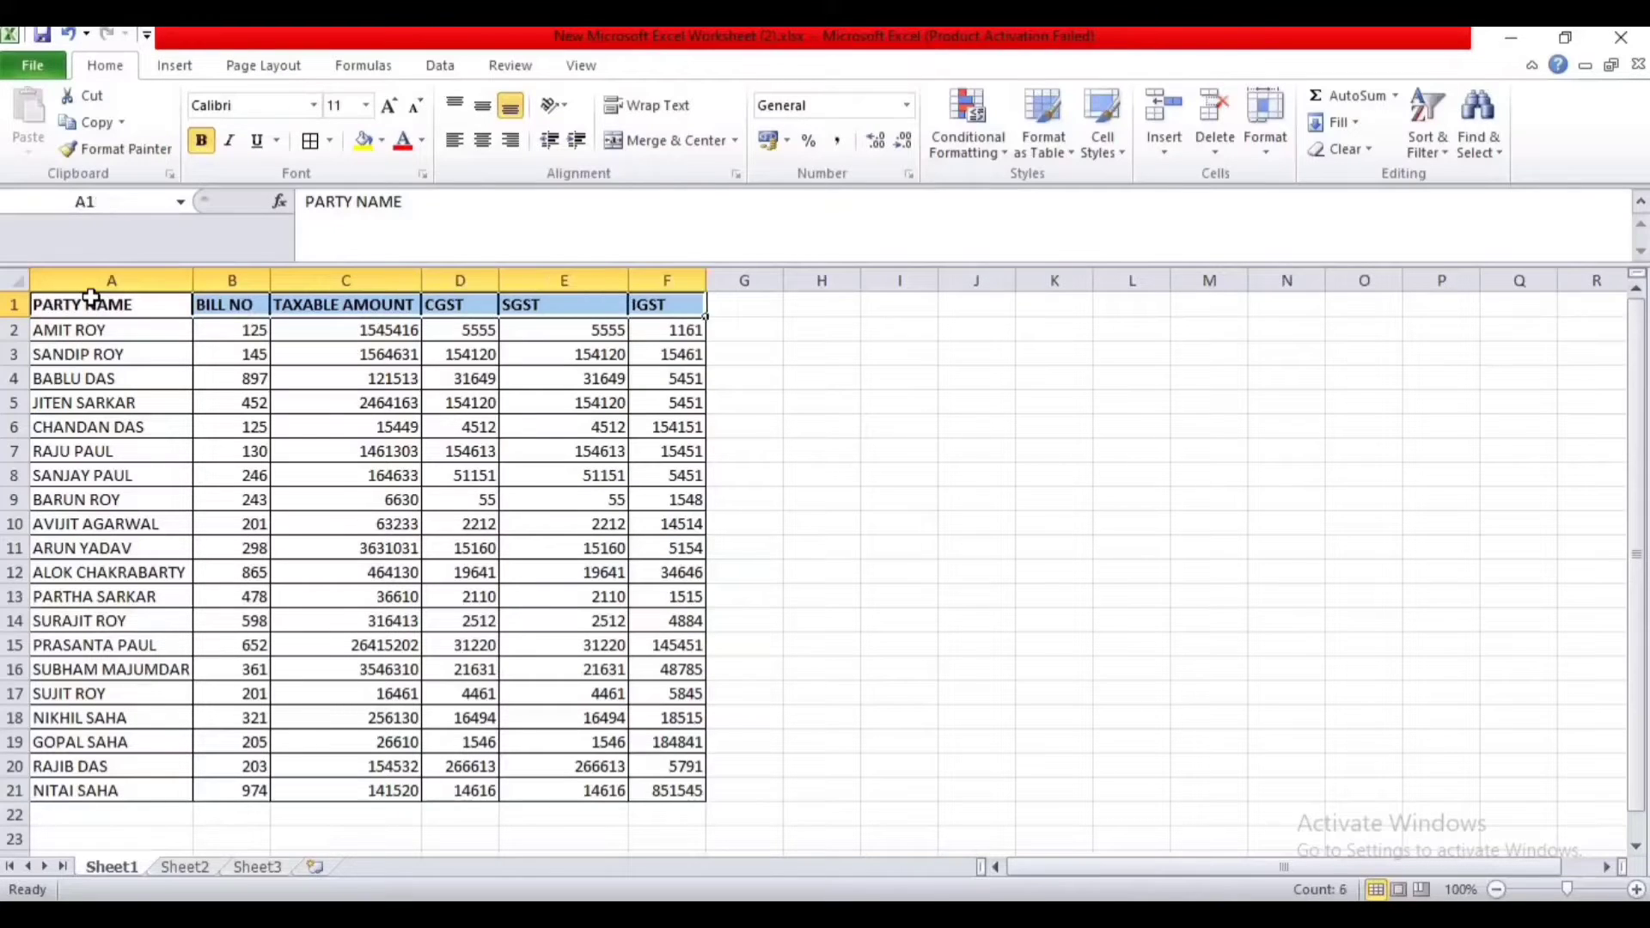
{"action": "left_click", "coordinate": [902, 427]}
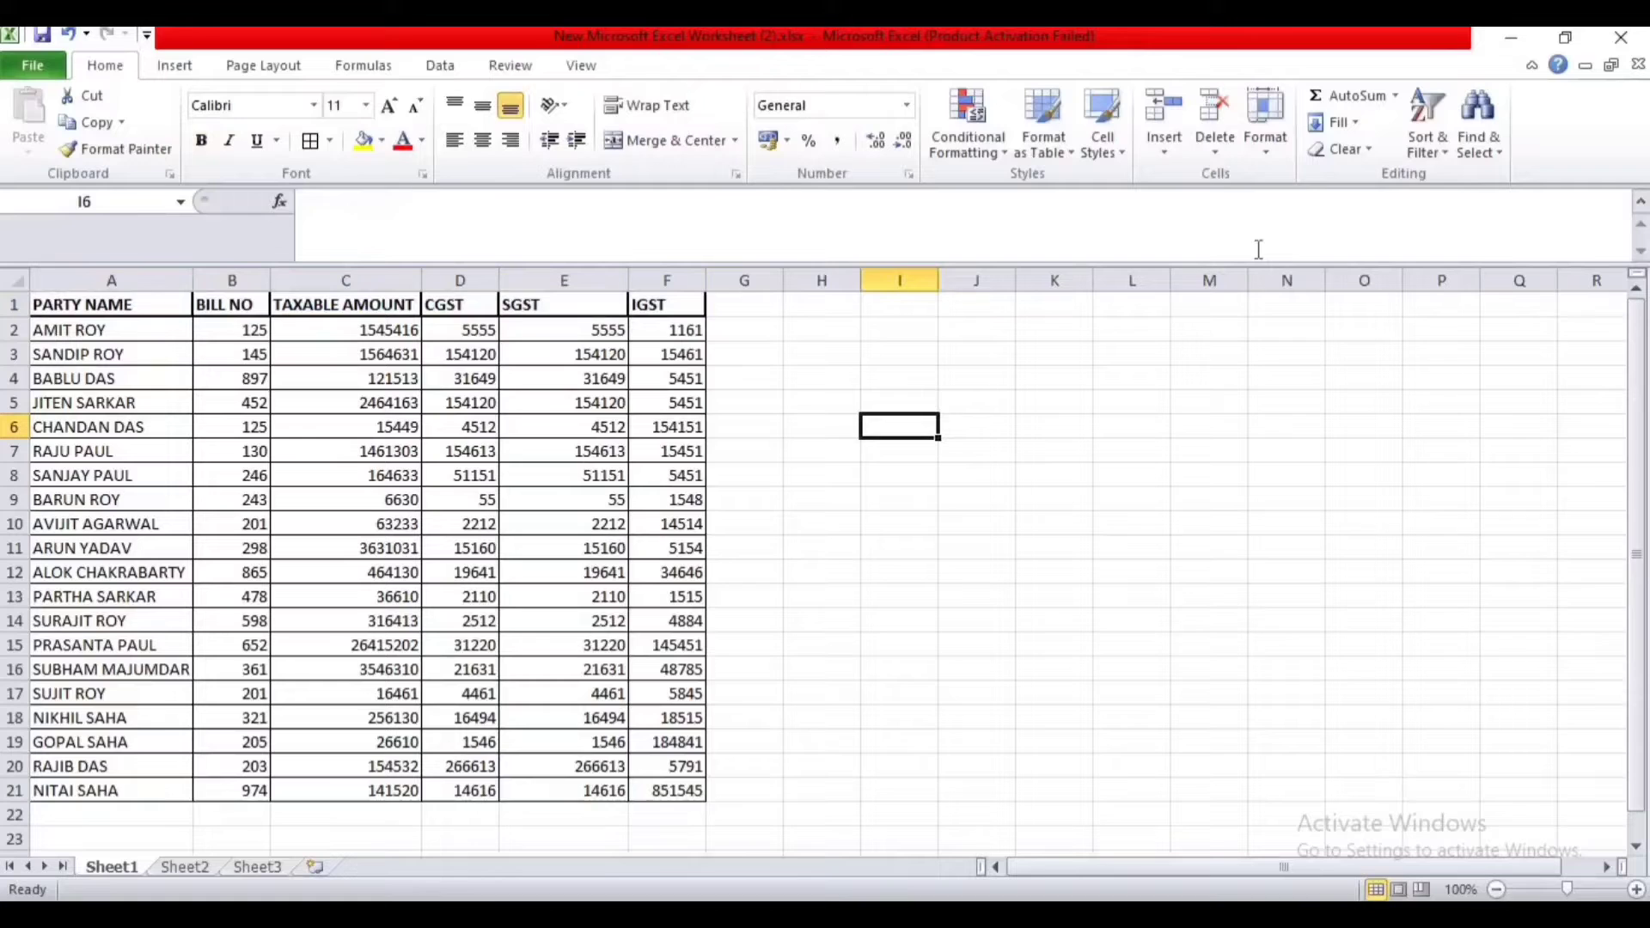
{"action": "left_click", "coordinate": [1426, 153]}
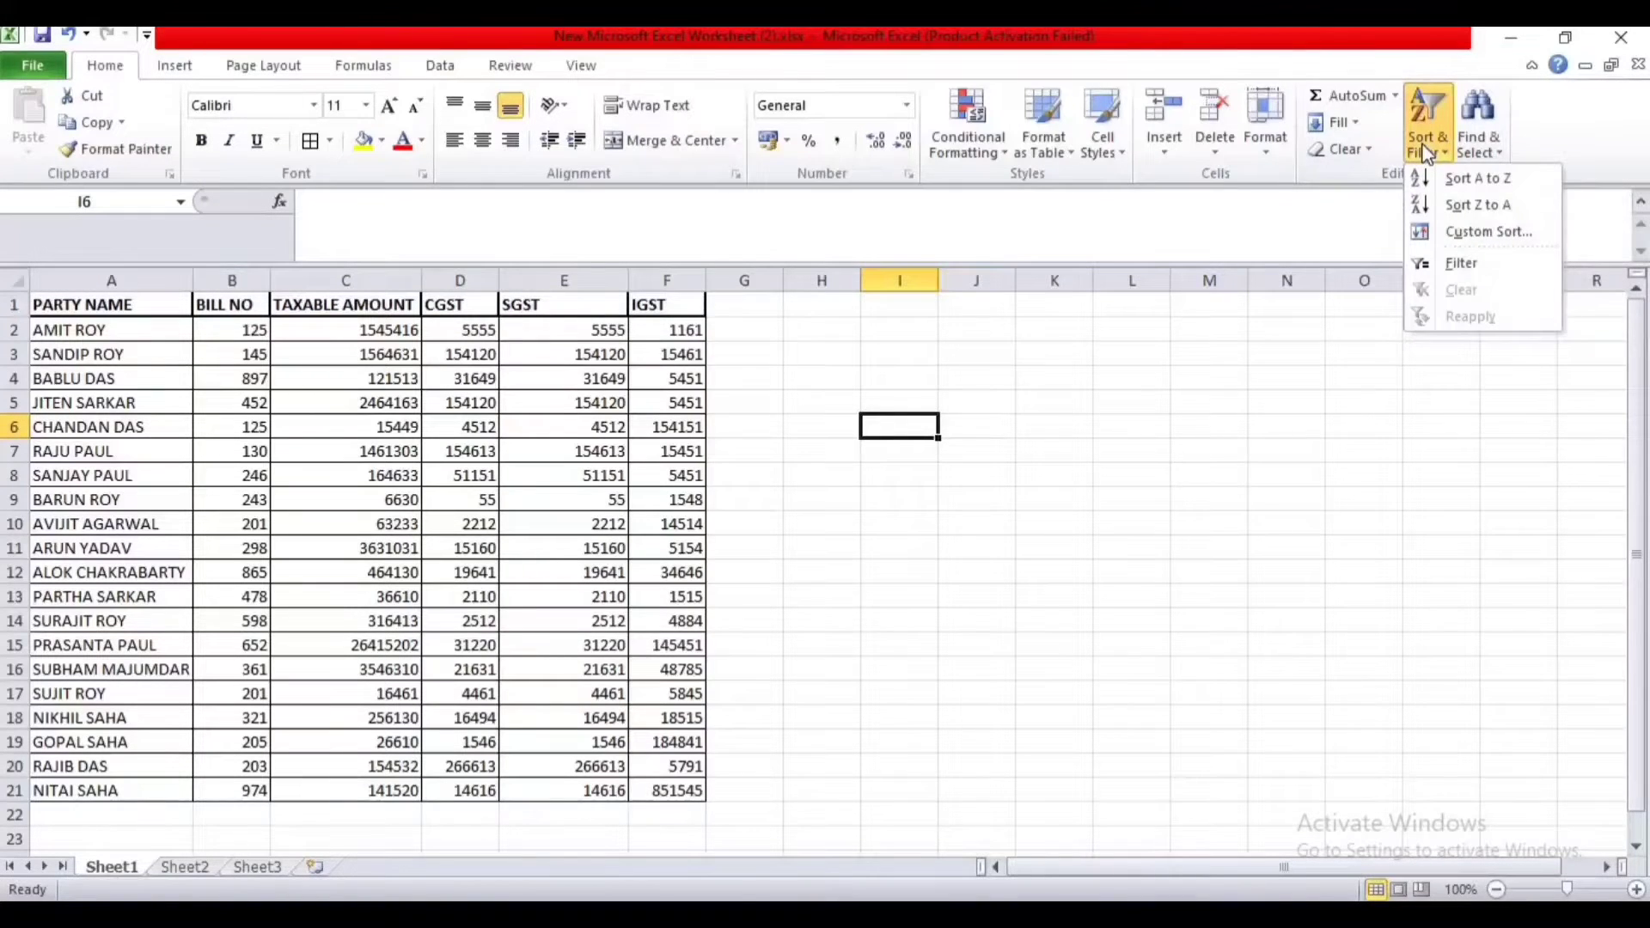
{"action": "left_click", "coordinate": [1446, 263]}
{"action": "left_click", "coordinate": [1075, 423]}
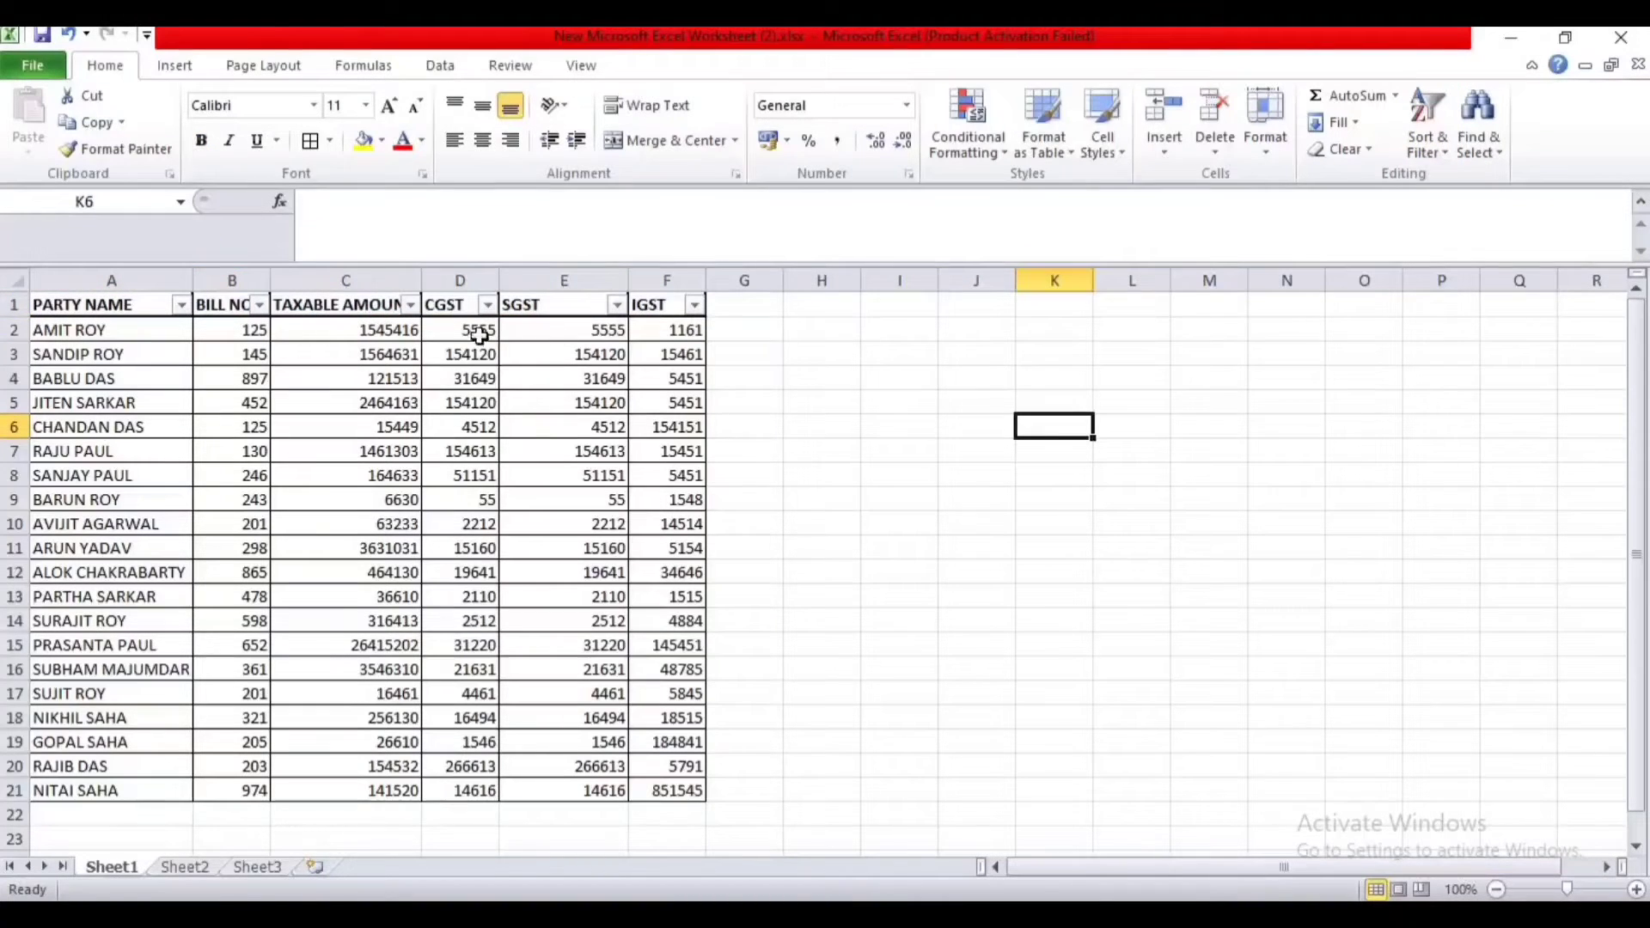
- Sort the table by the PARTY NAME column from A to Z
{"action": "left_click", "coordinate": [182, 306]}
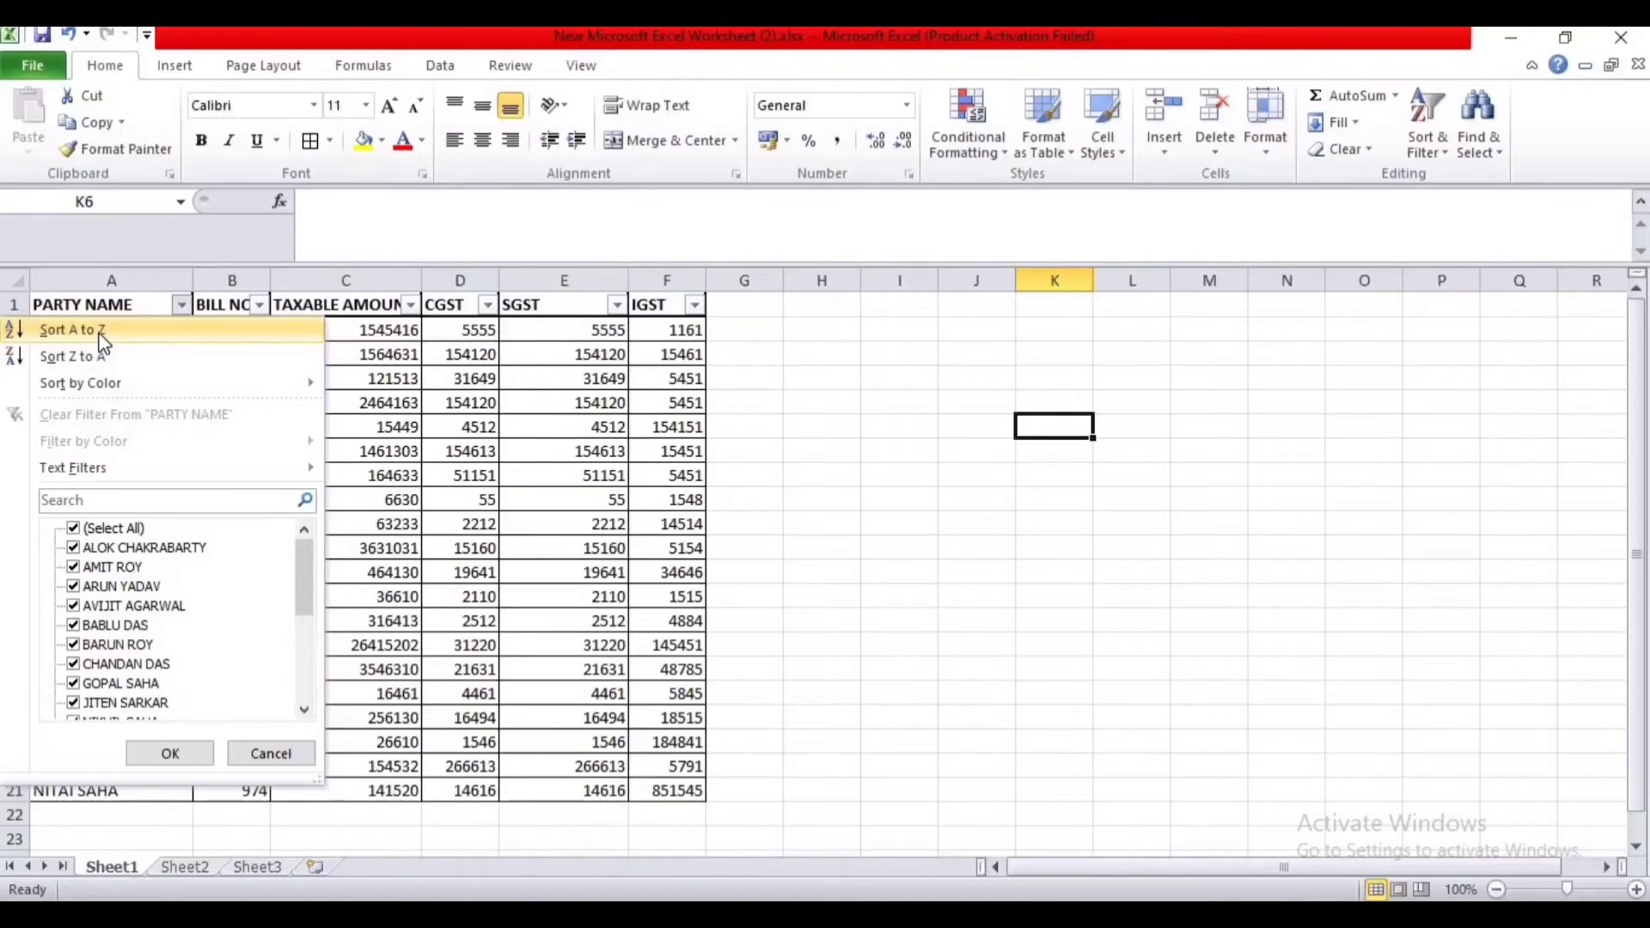
{"action": "left_click", "coordinate": [101, 337]}
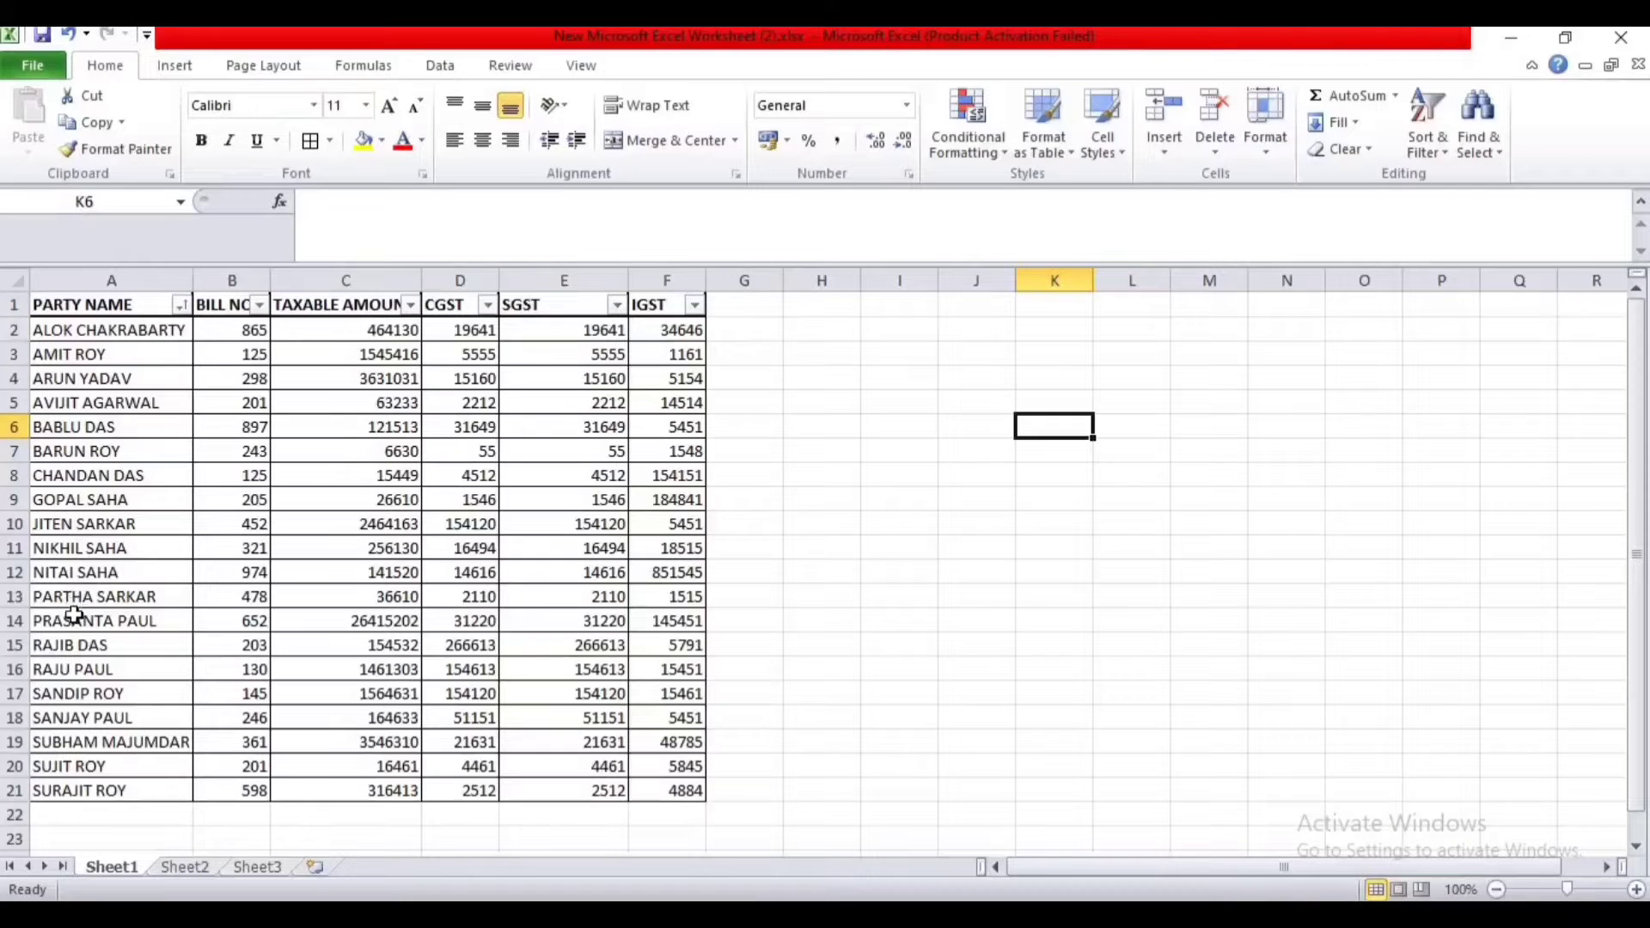
{"action": "left_click", "coordinate": [86, 813]}
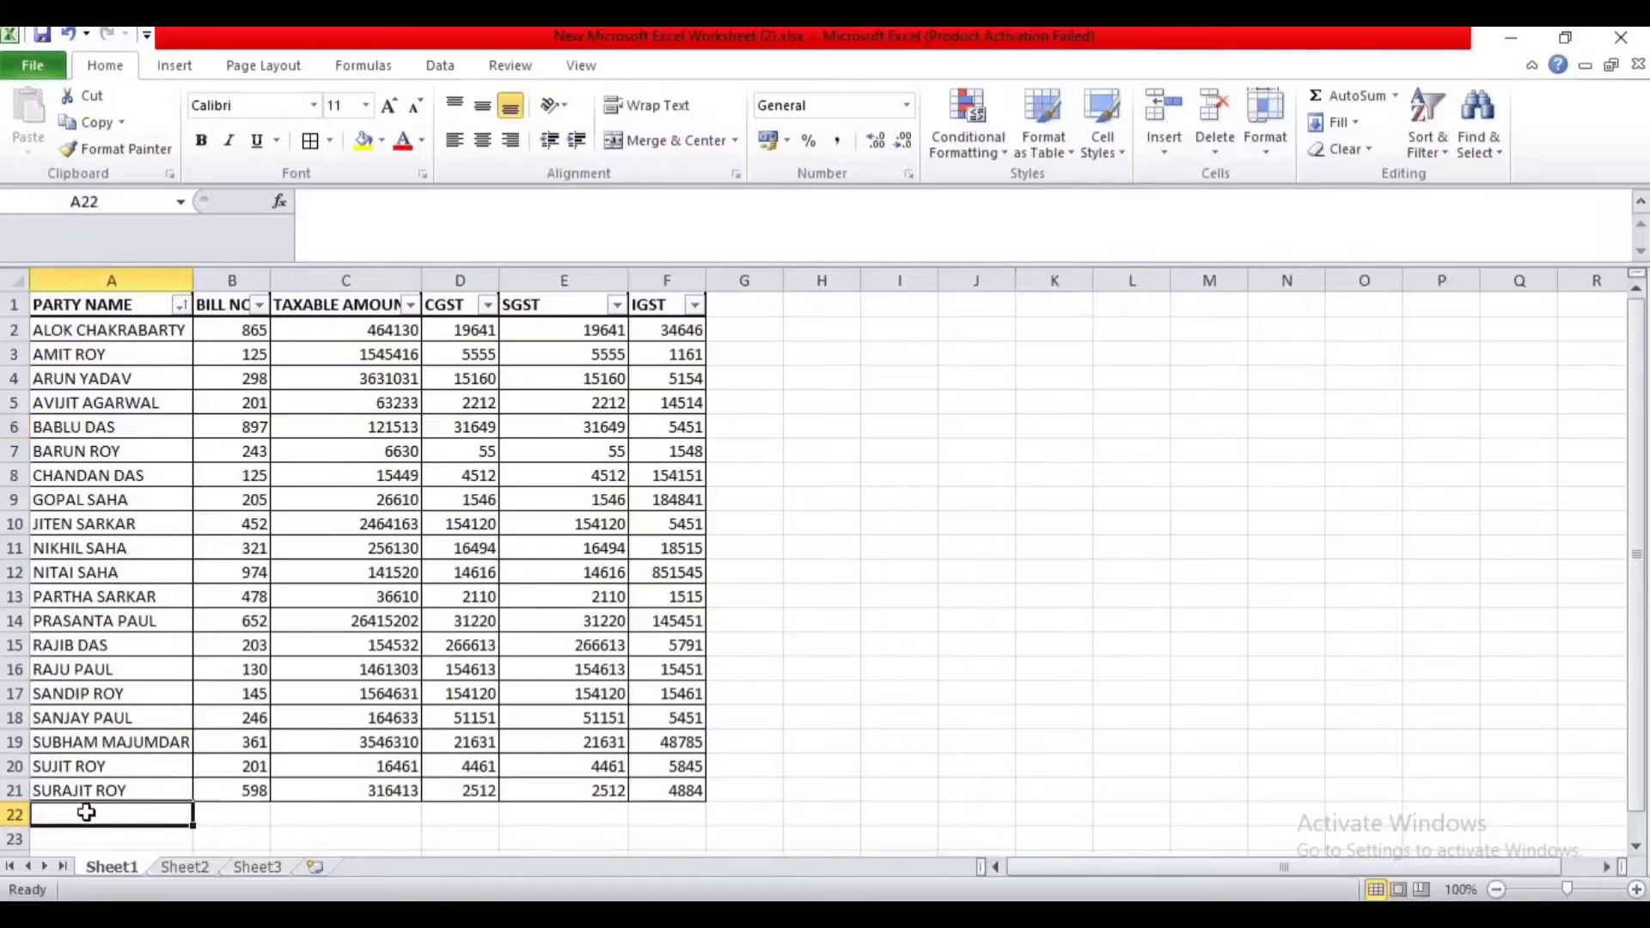
{"action": "left_click", "coordinate": [1074, 647]}
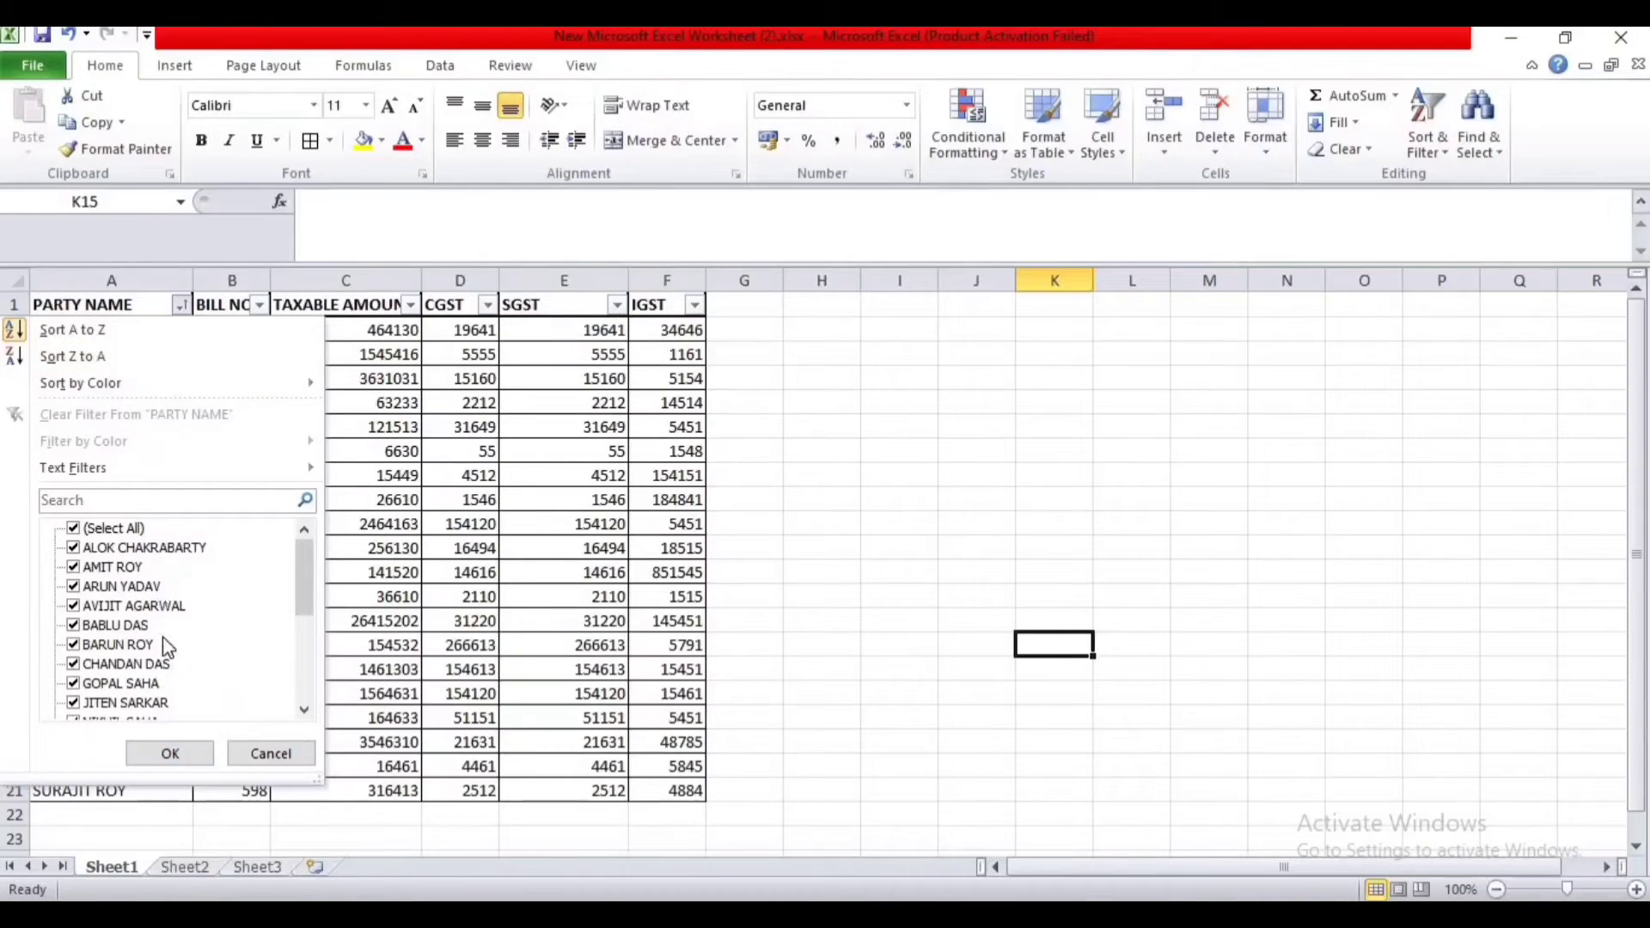
- Look through the names in the PARTY NAME filter list and close it without changing the selection
{"action": "left_click", "coordinate": [305, 712]}
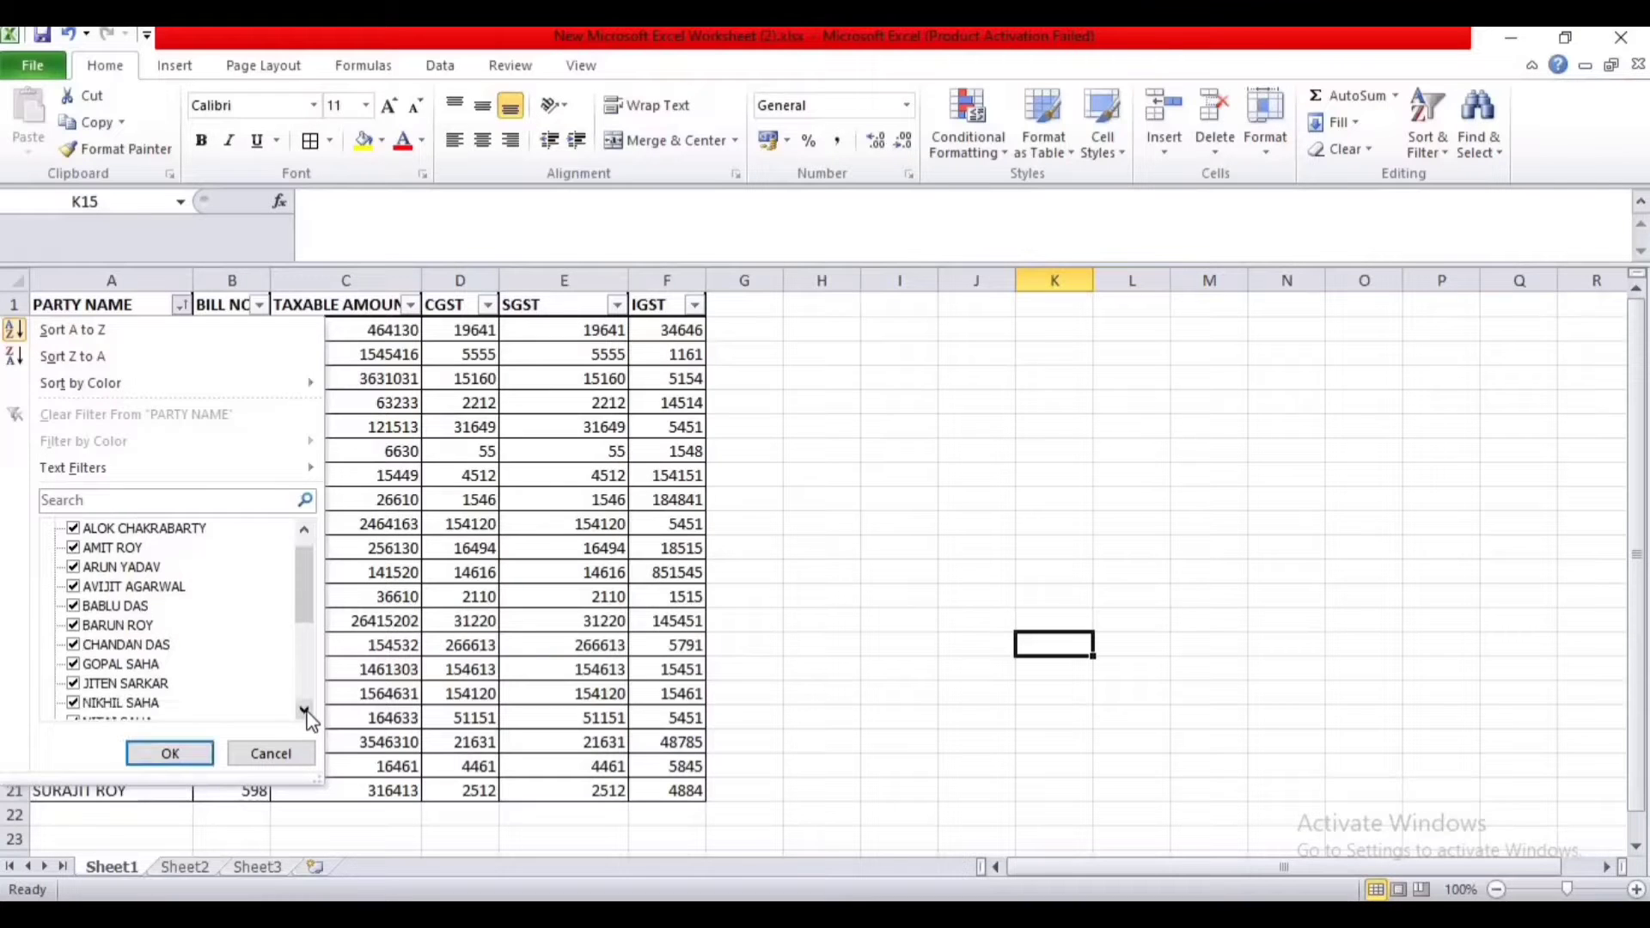
{"action": "double_click", "coordinate": [305, 712]}
{"action": "left_click", "coordinate": [290, 760]}
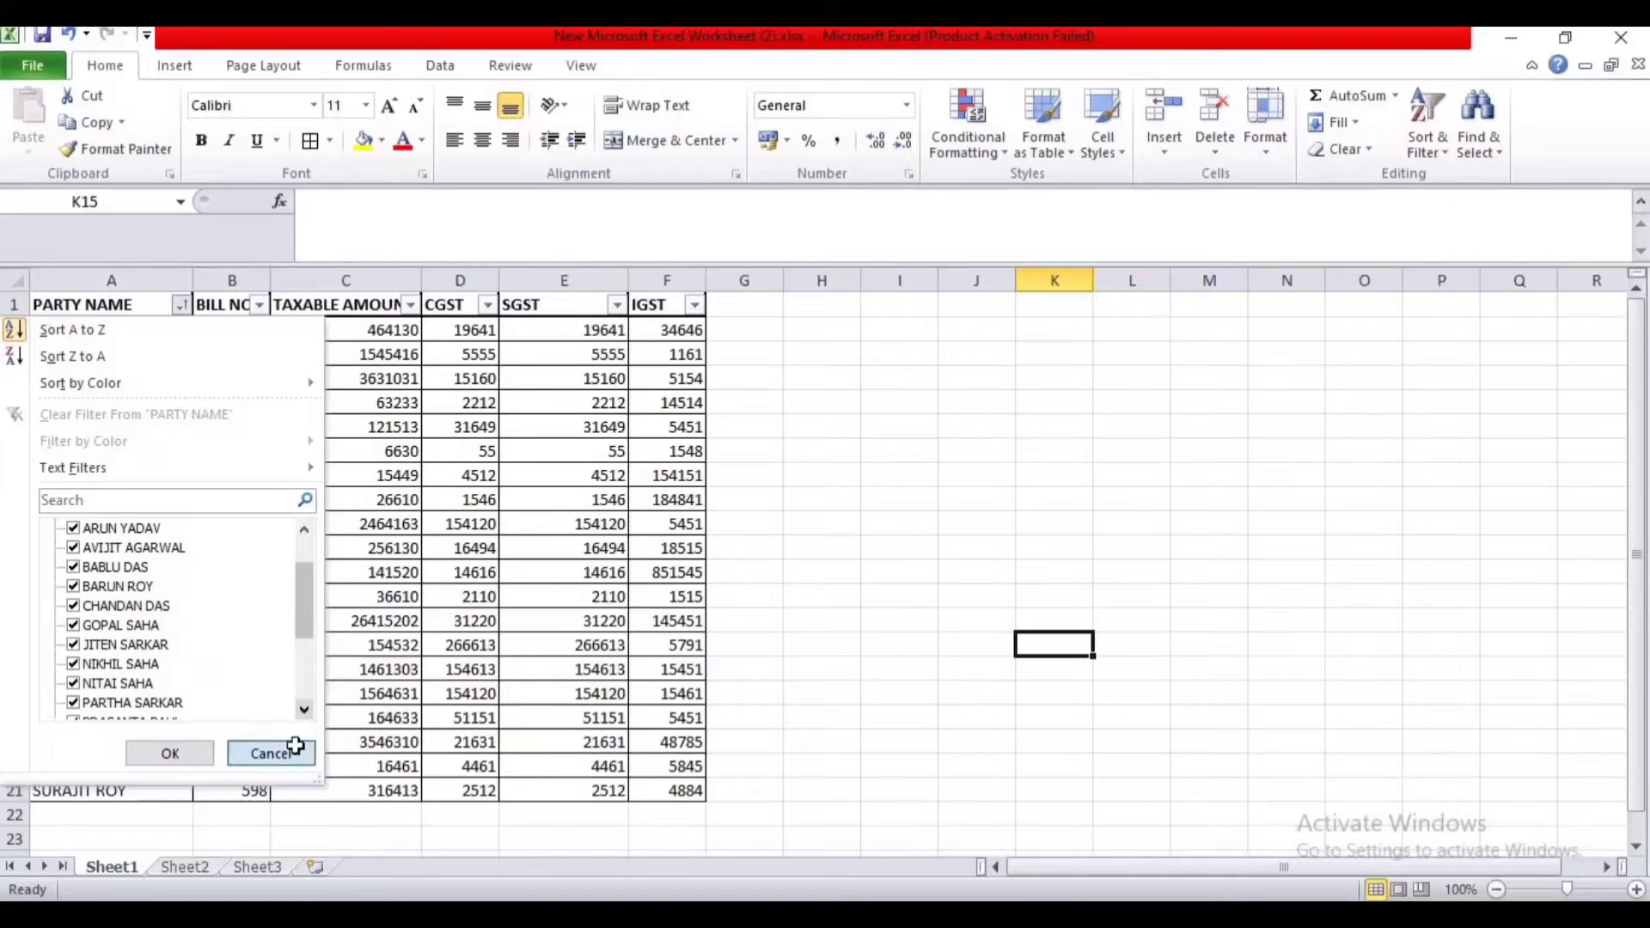
{"action": "left_click", "coordinate": [799, 647]}
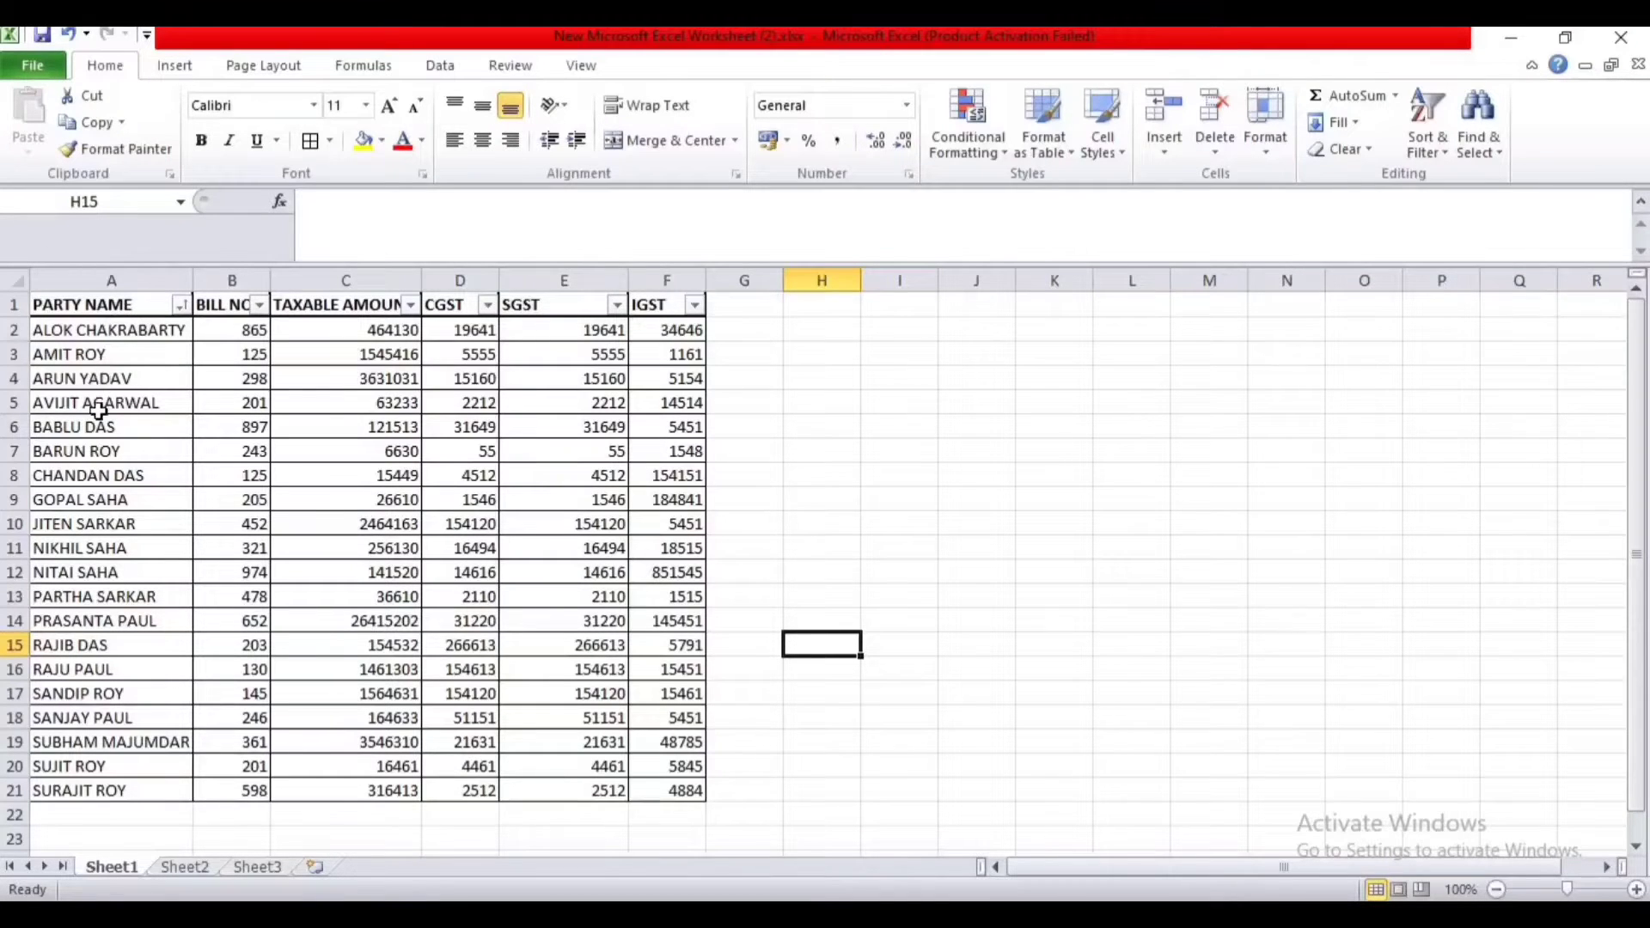
- Filter the PARTY NAME column to only the first four parties in the alphabetical list
{"action": "left_click", "coordinate": [181, 311]}
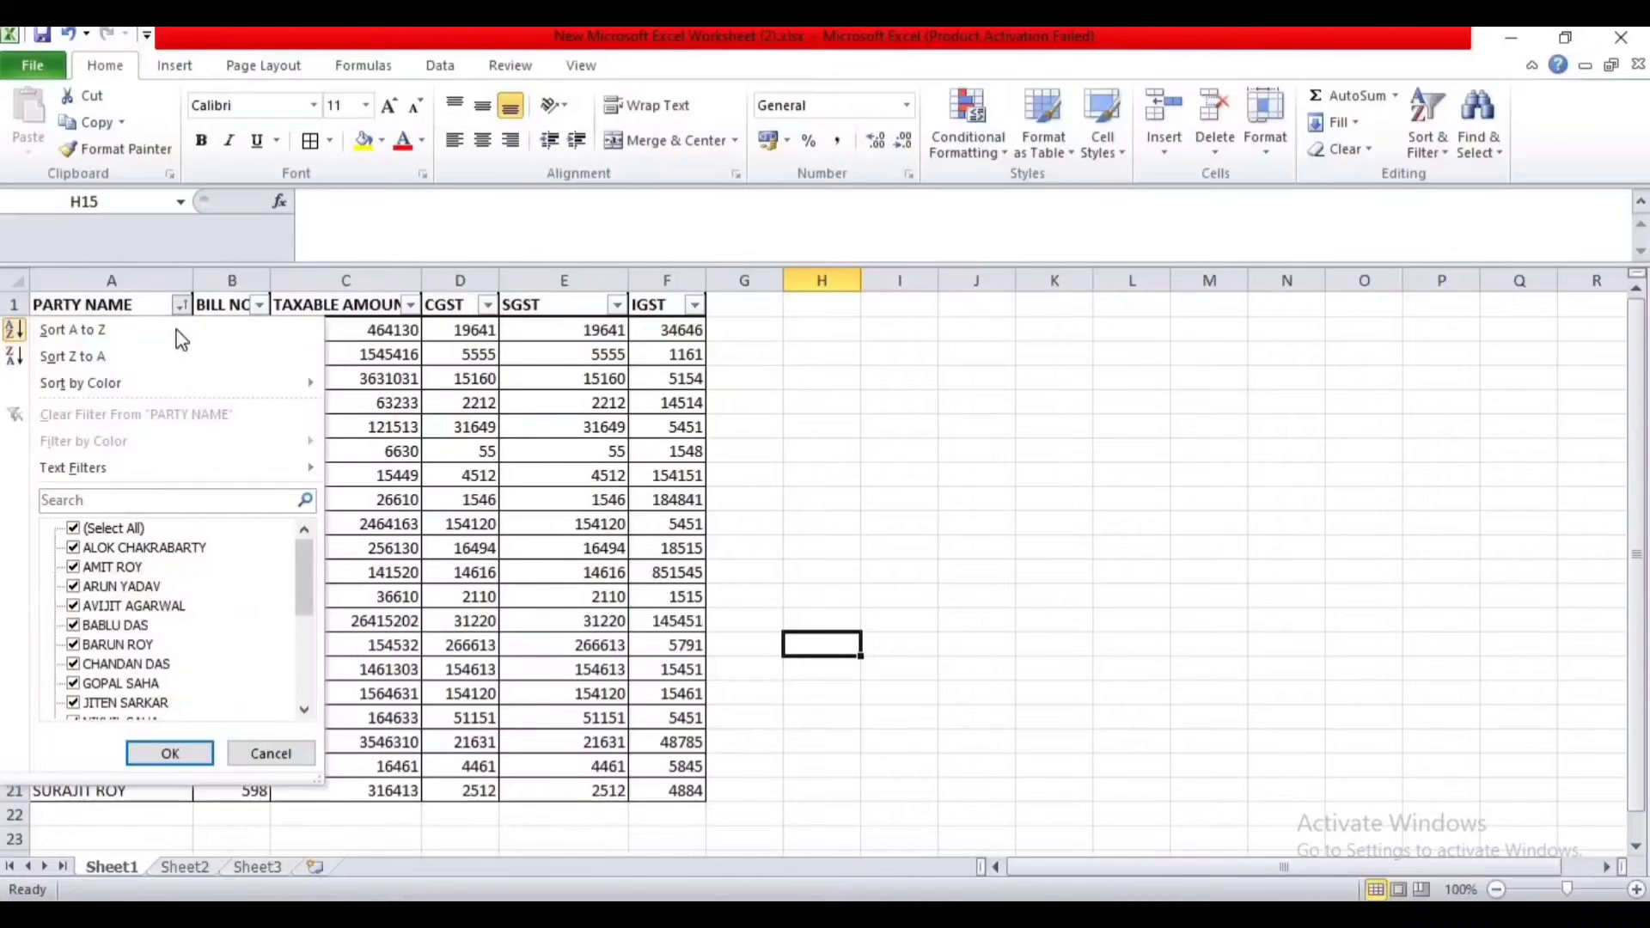
{"action": "left_click", "coordinate": [74, 530]}
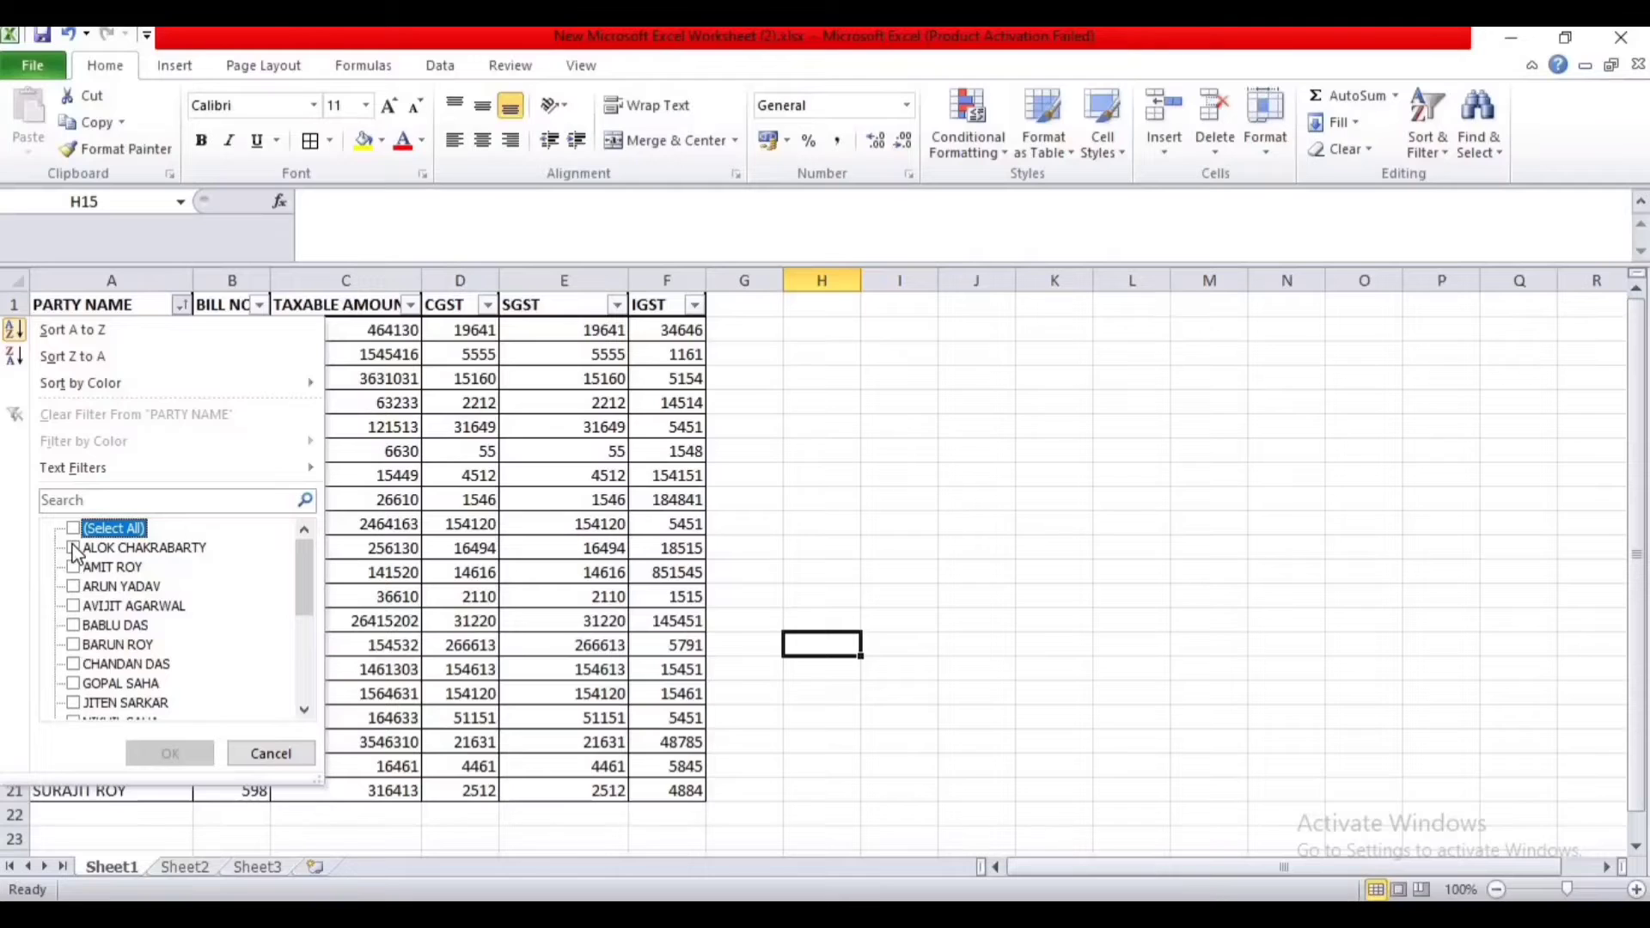
{"action": "left_click", "coordinate": [74, 547]}
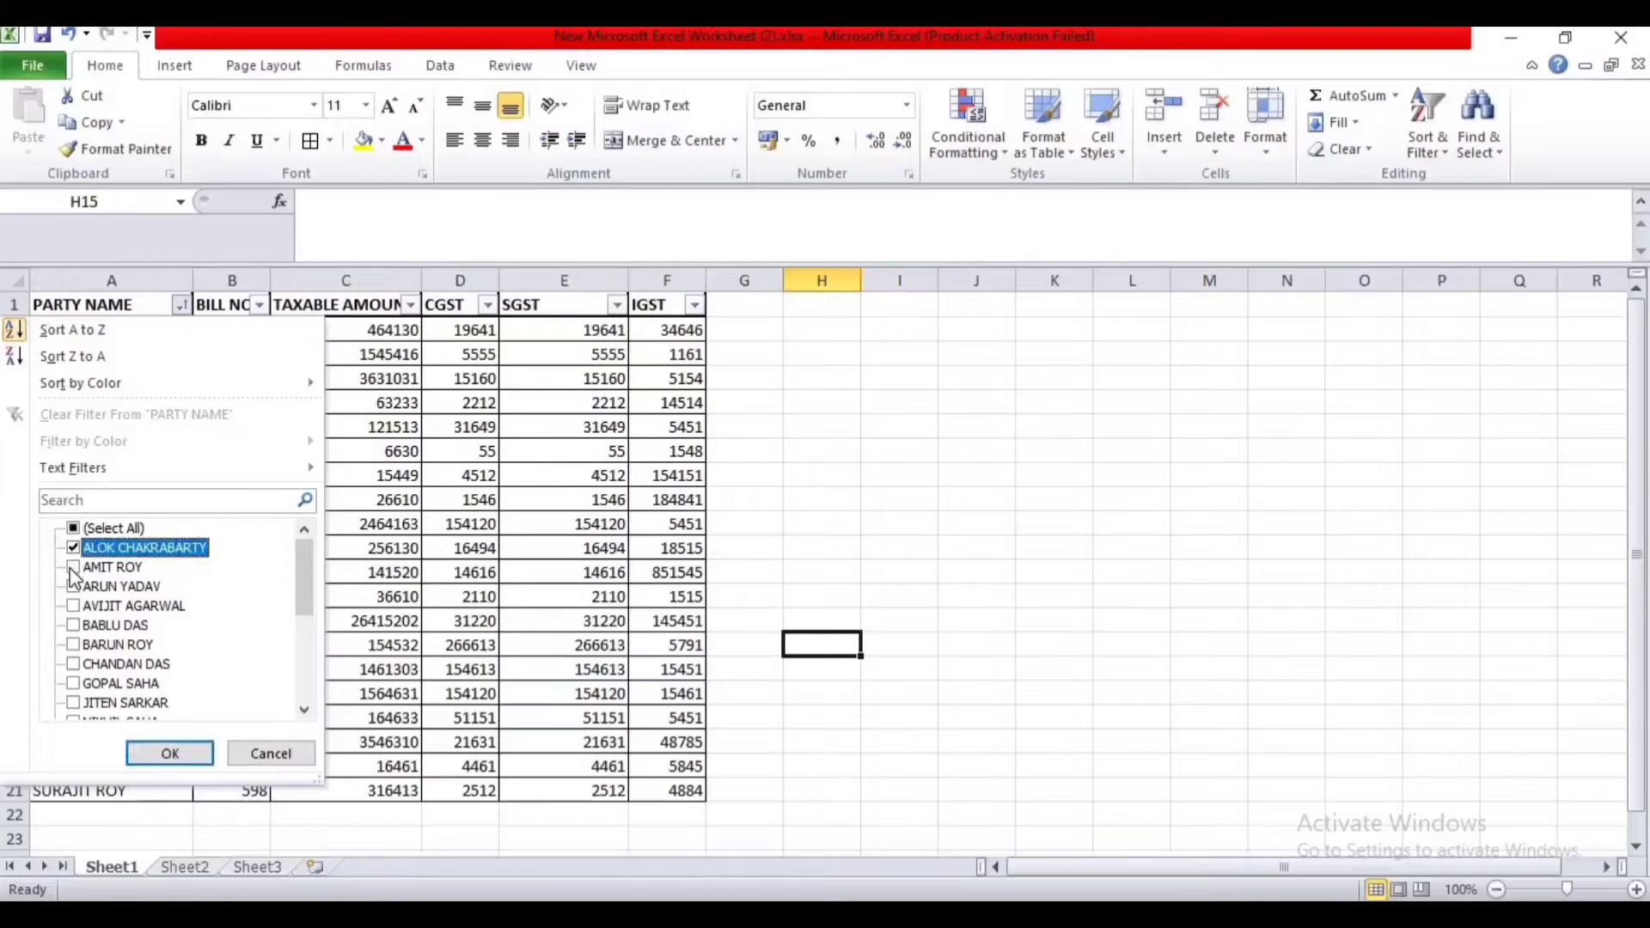
{"action": "left_click", "coordinate": [73, 587]}
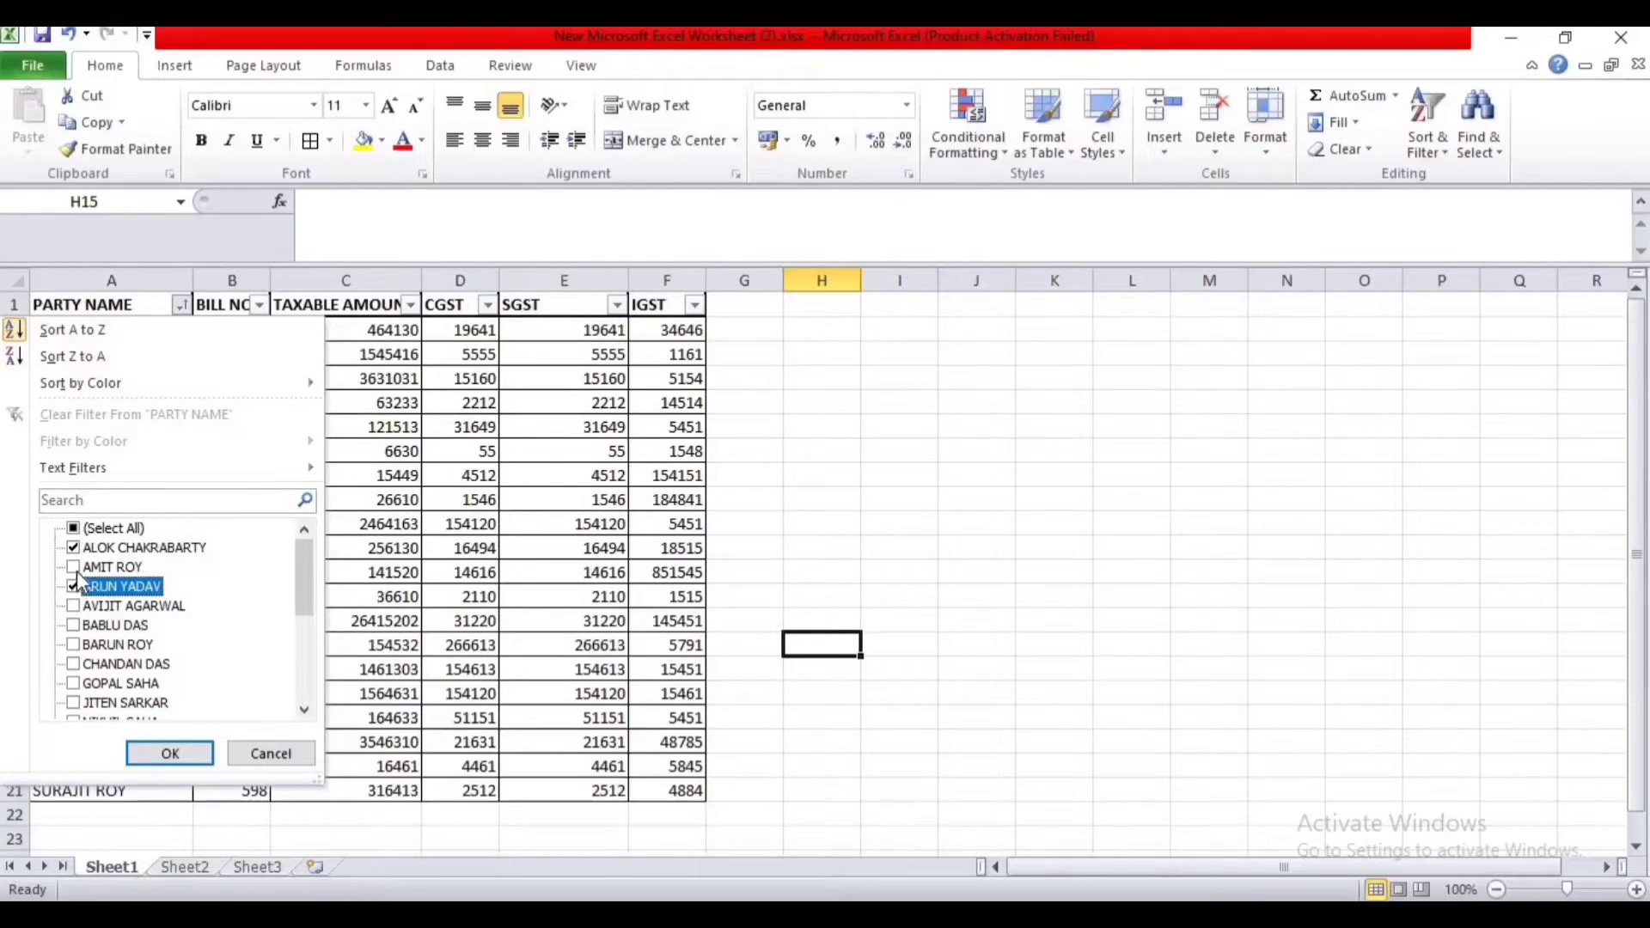
{"action": "left_click", "coordinate": [73, 568]}
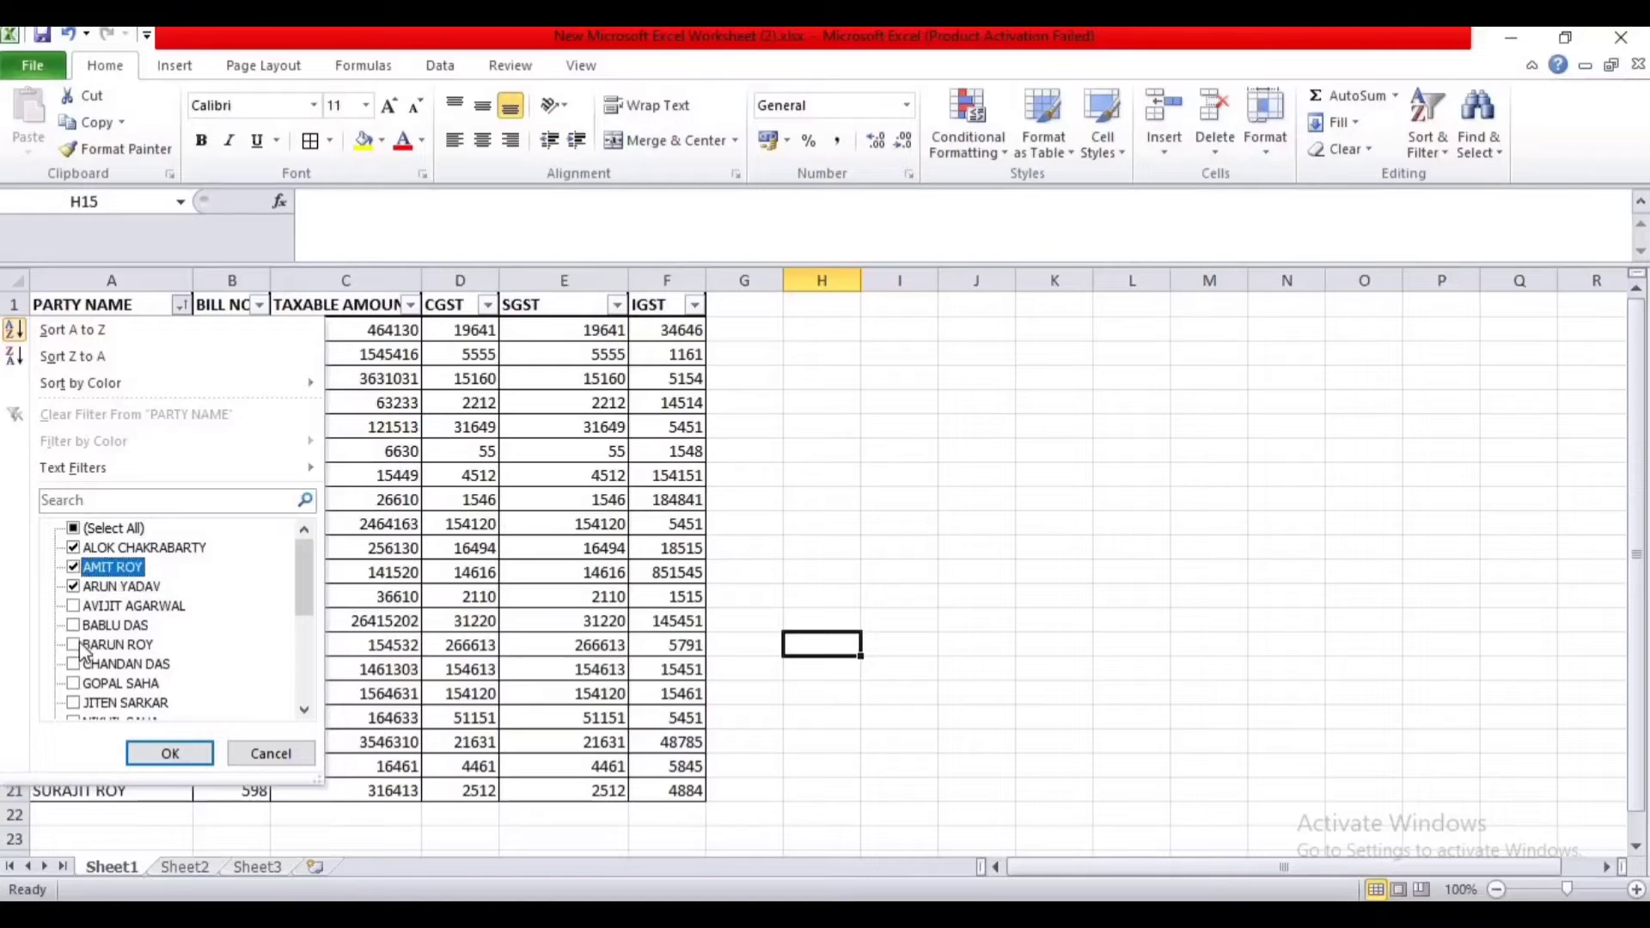
{"action": "left_click", "coordinate": [73, 606]}
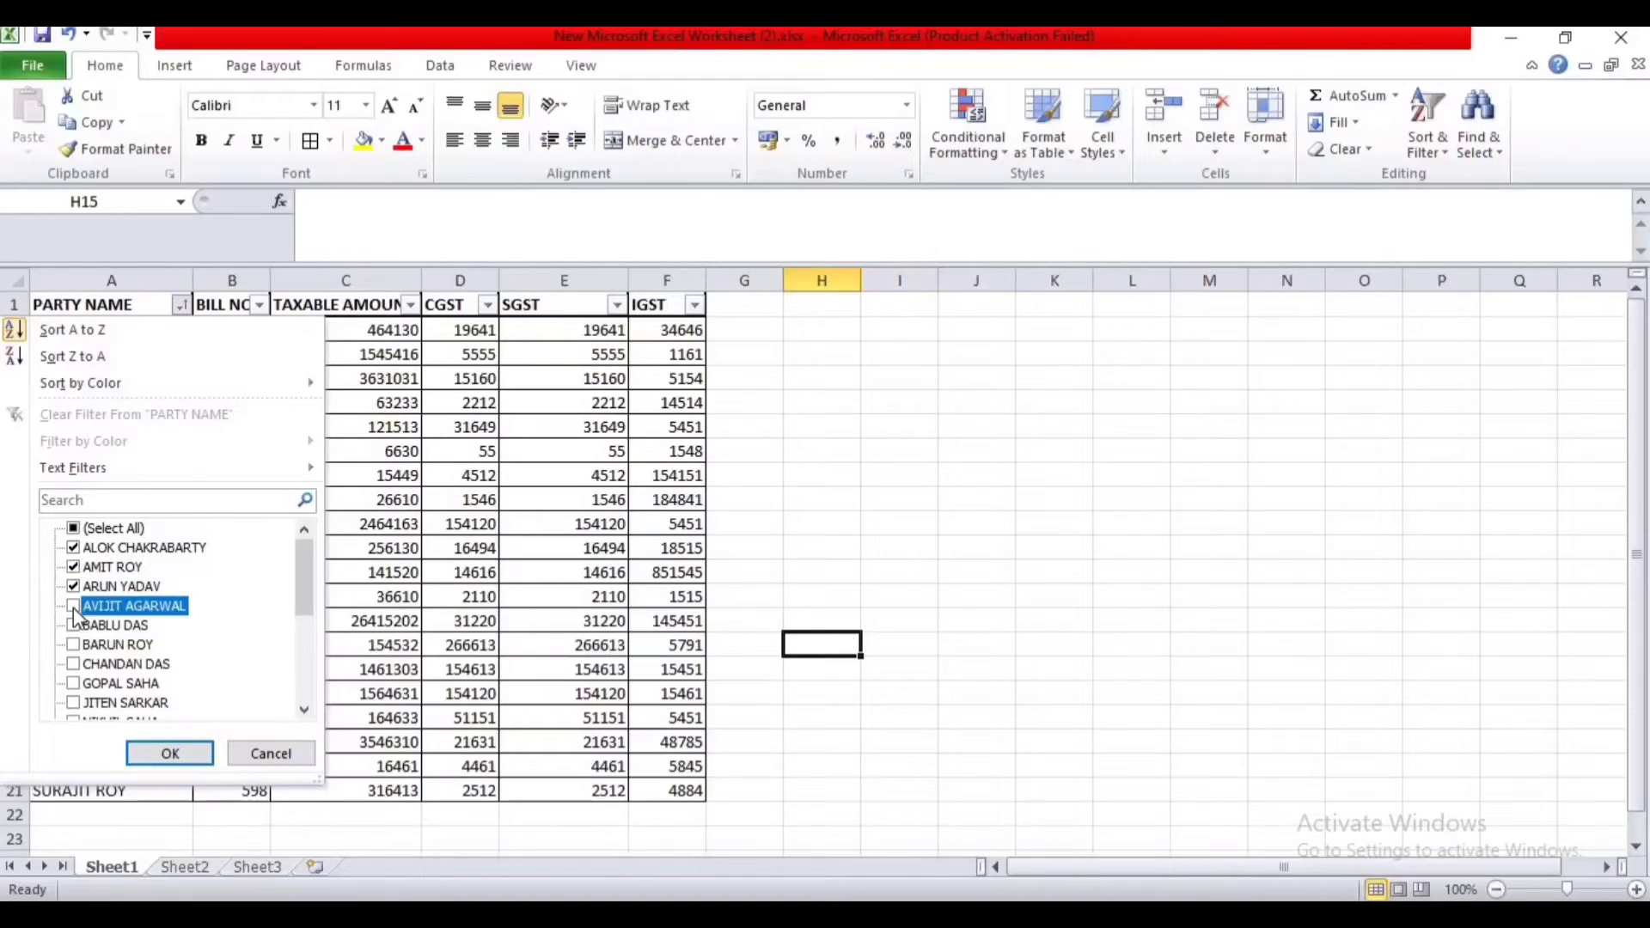
{"action": "left_click", "coordinate": [167, 753]}
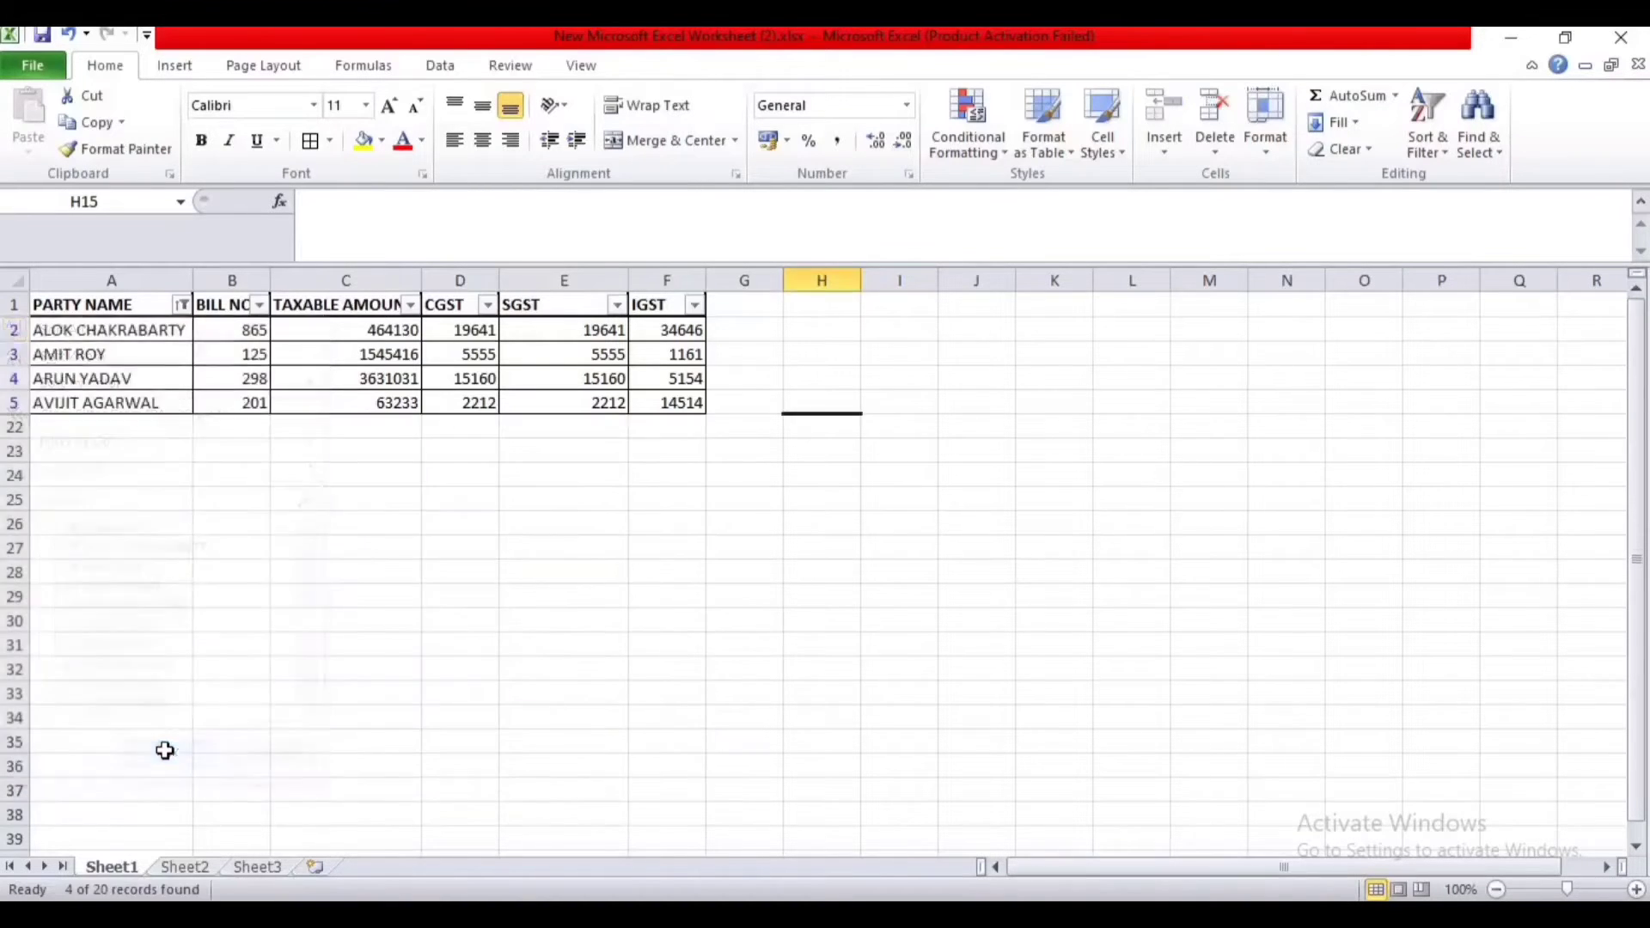
{"action": "double_click", "coordinate": [605, 597]}
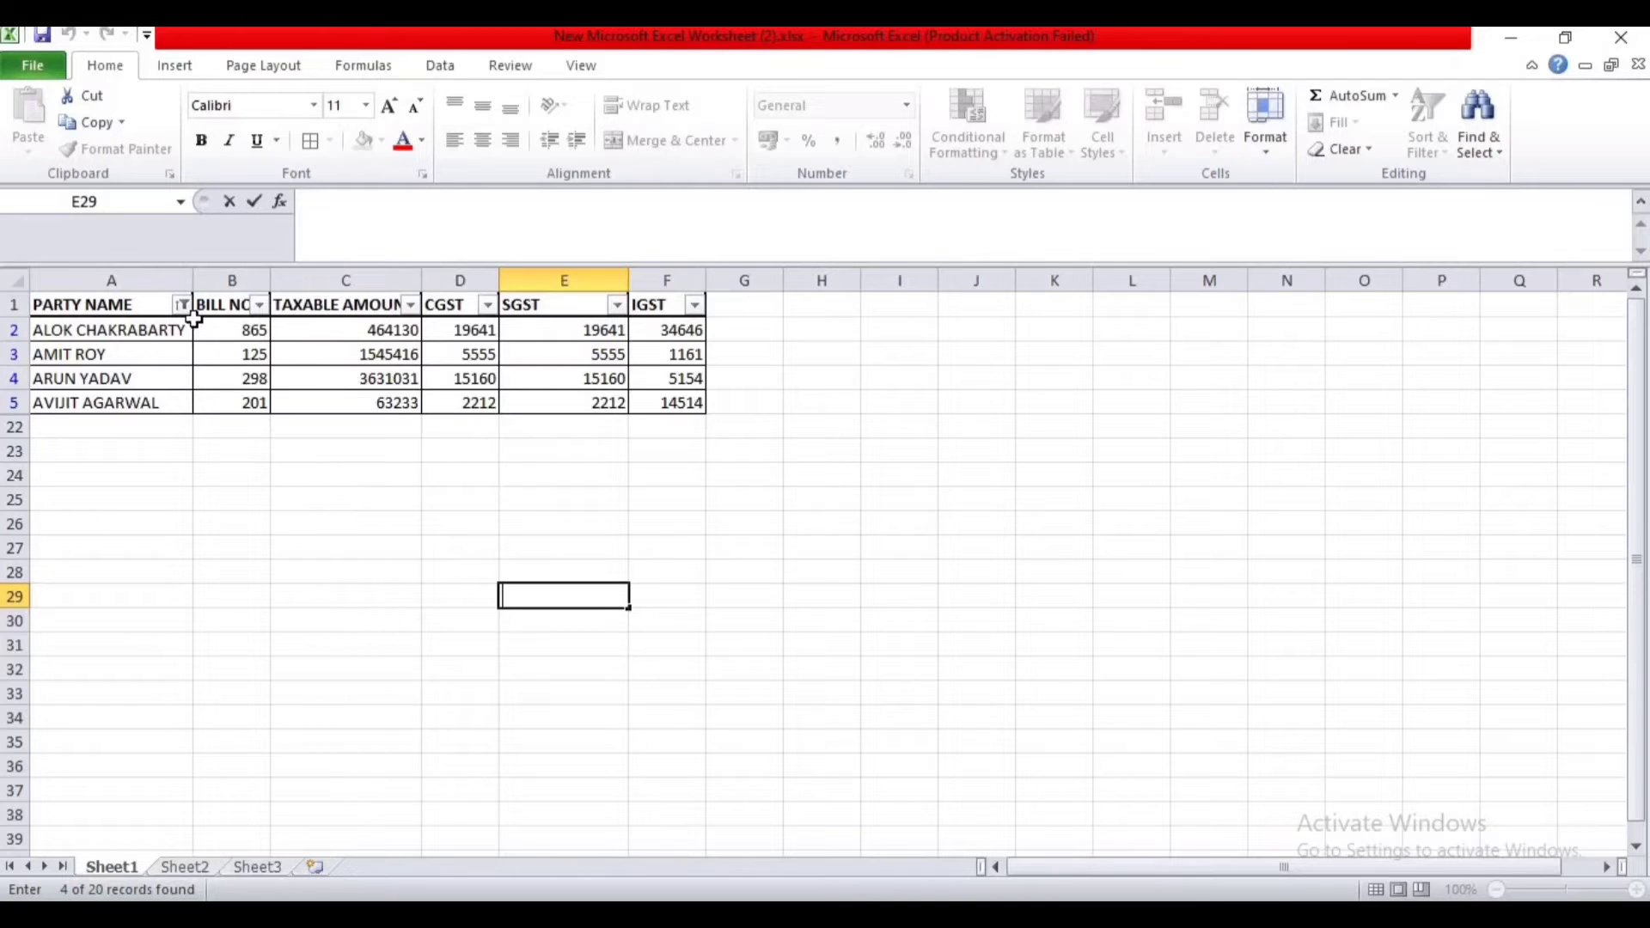
- Reselect all parties in the PARTY NAME filter to restore the full list
{"action": "mouse_move", "coordinate": [189, 322]}
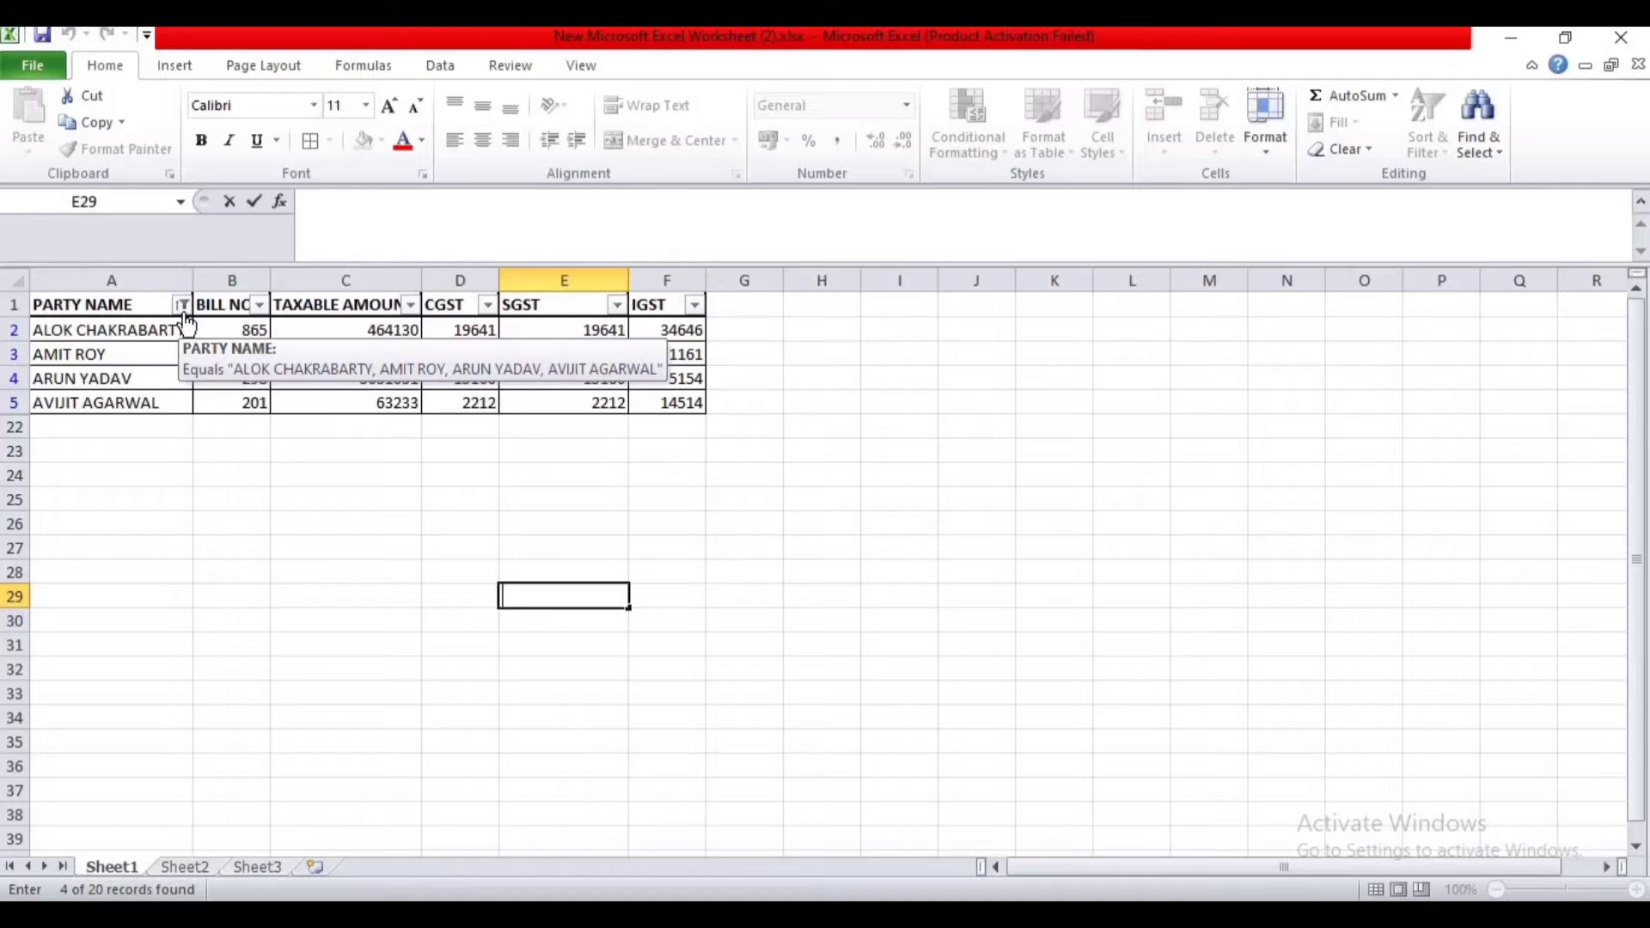
{"action": "left_click", "coordinate": [182, 307]}
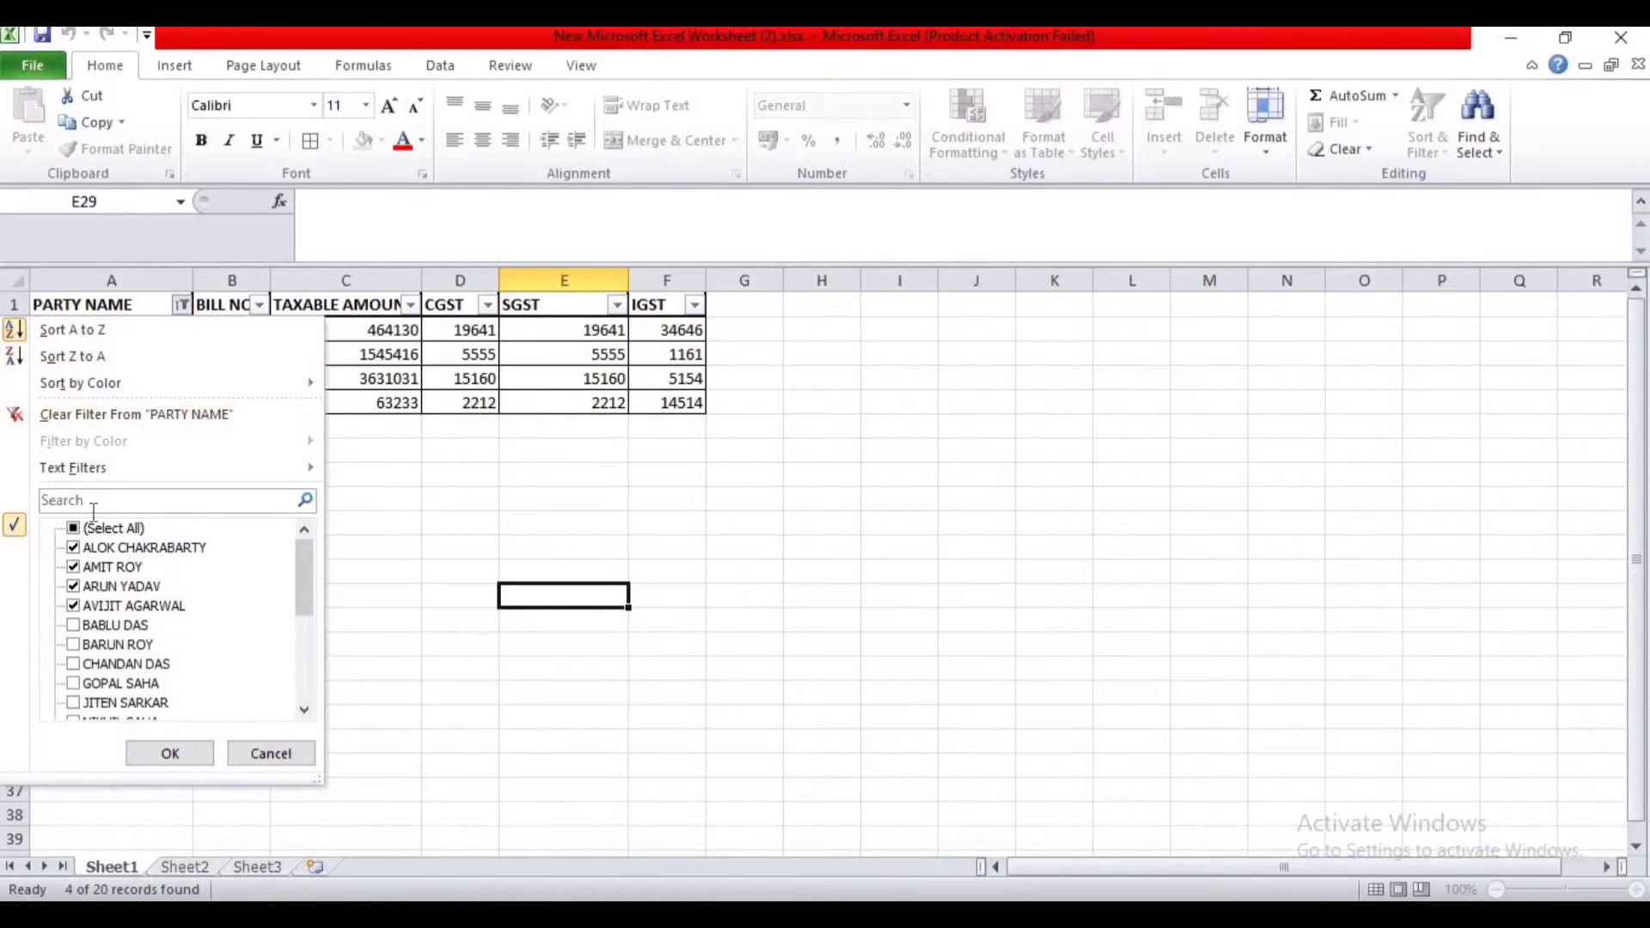
{"action": "left_click", "coordinate": [74, 529]}
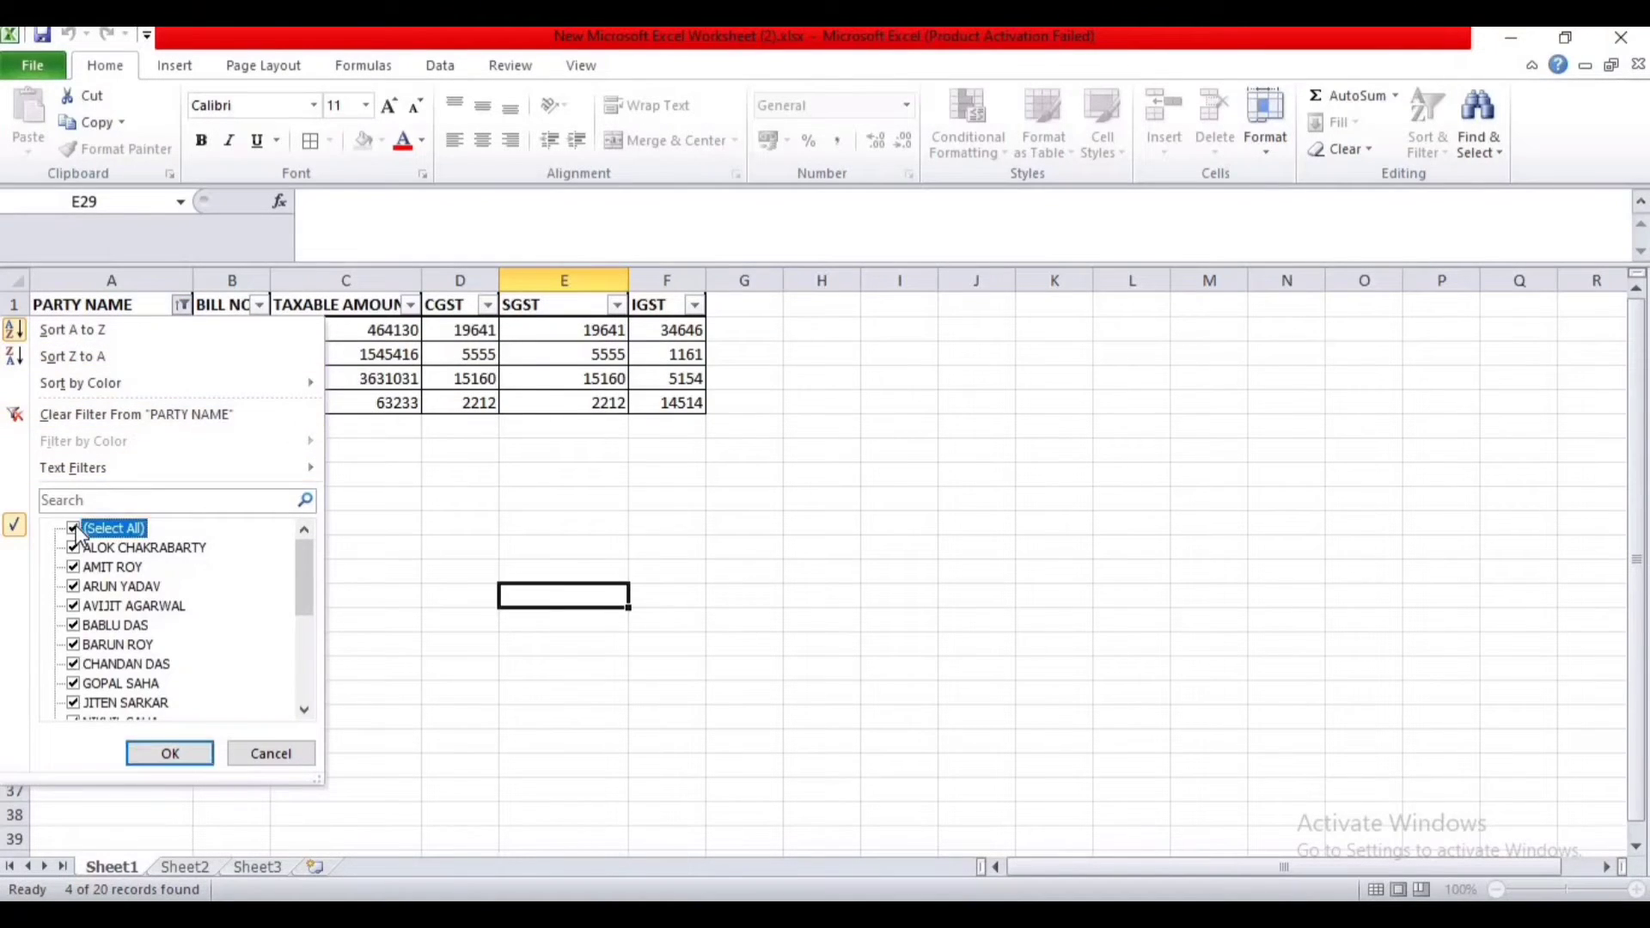
{"action": "left_click", "coordinate": [159, 752]}
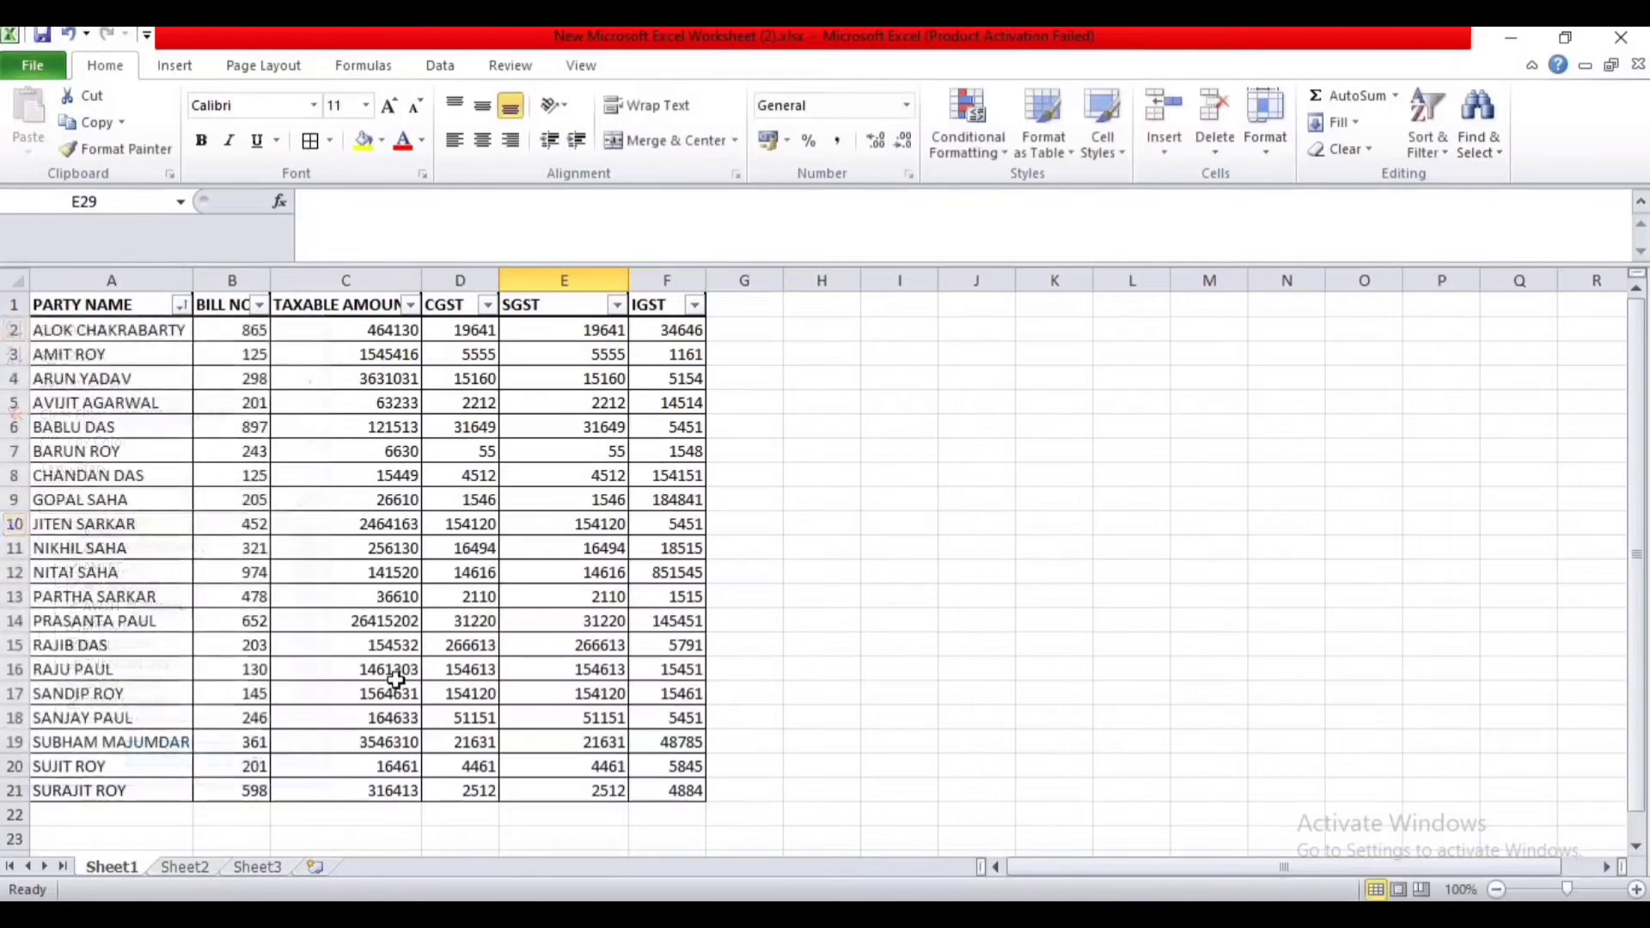
{"action": "left_click", "coordinate": [860, 600]}
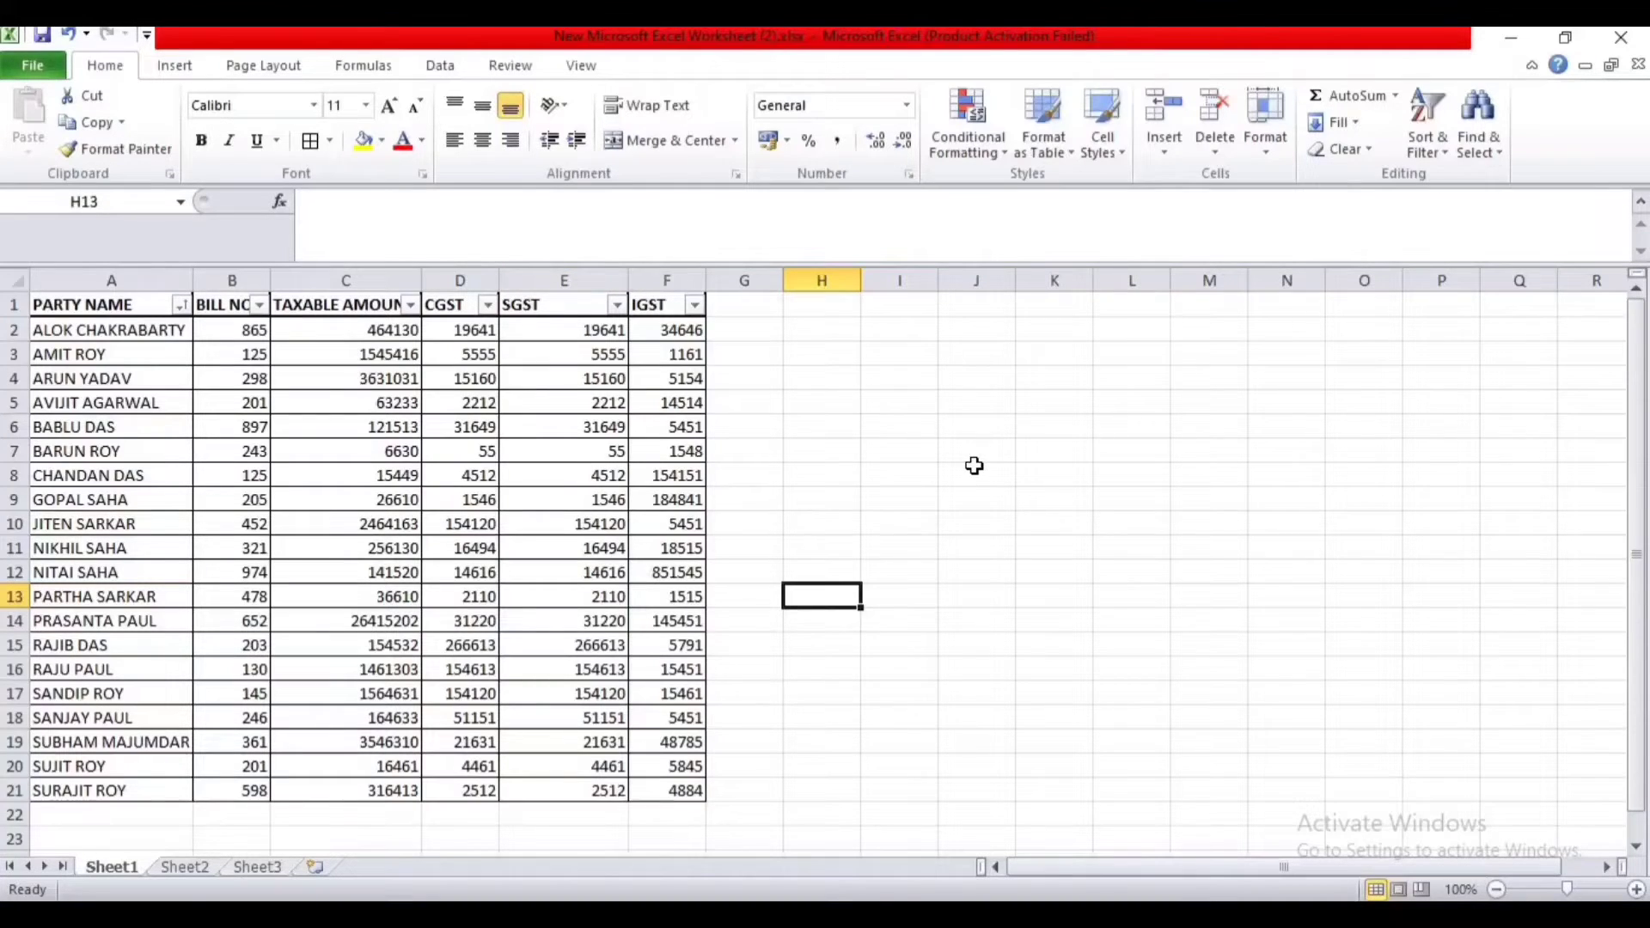
{"action": "left_click", "coordinate": [837, 385]}
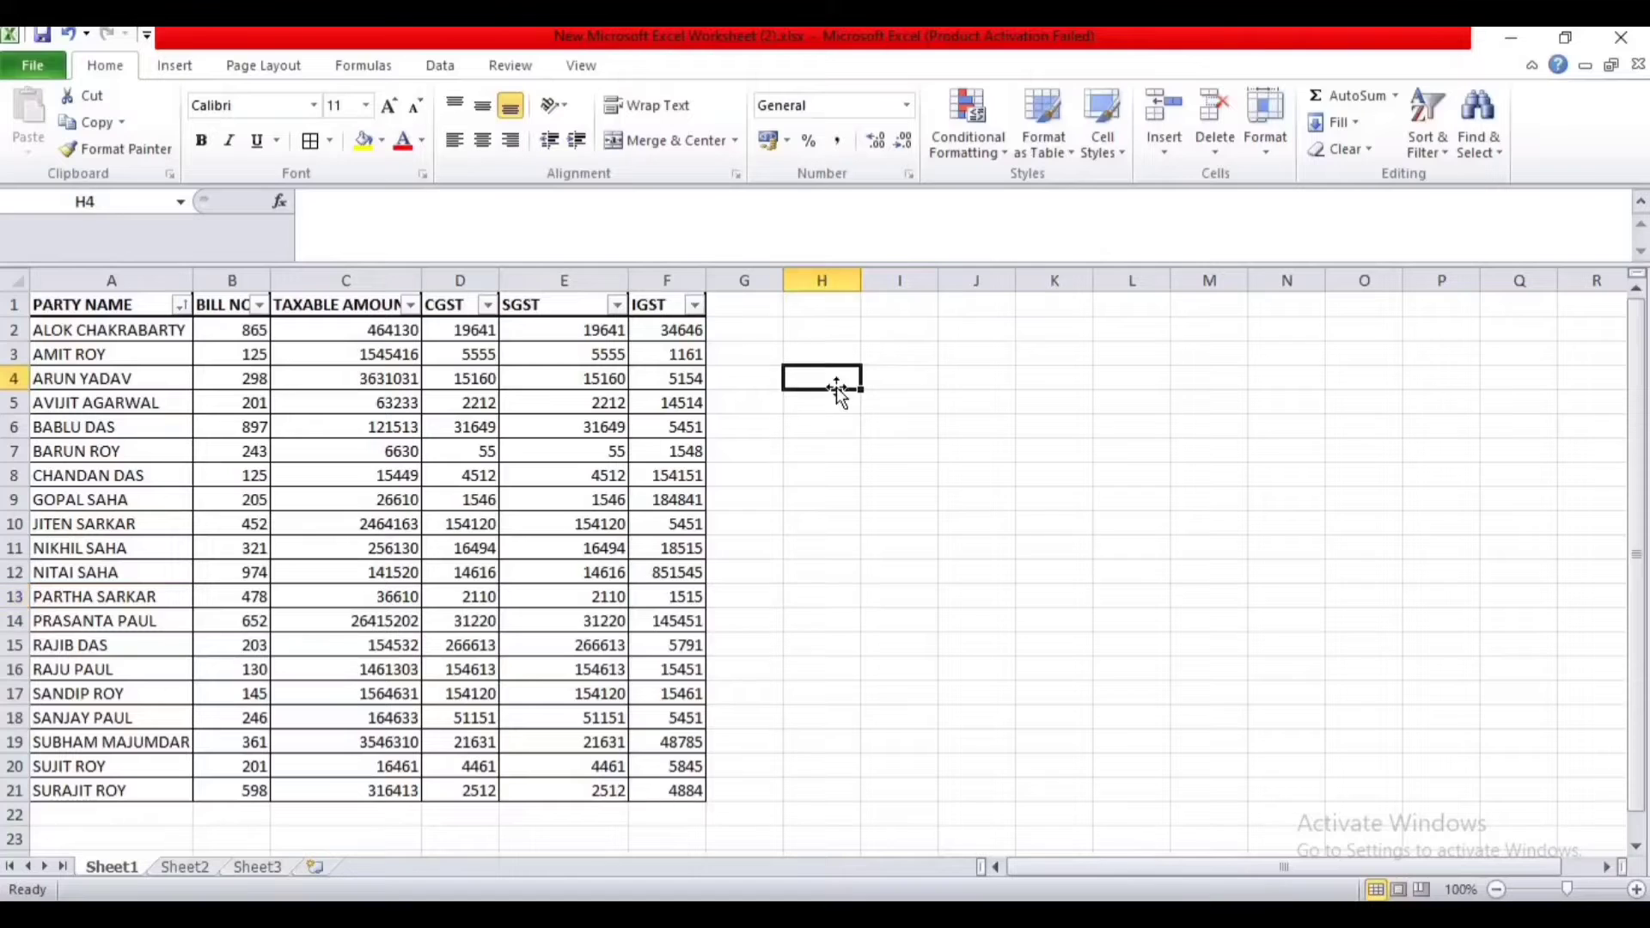
{"action": "left_click", "coordinate": [864, 448]}
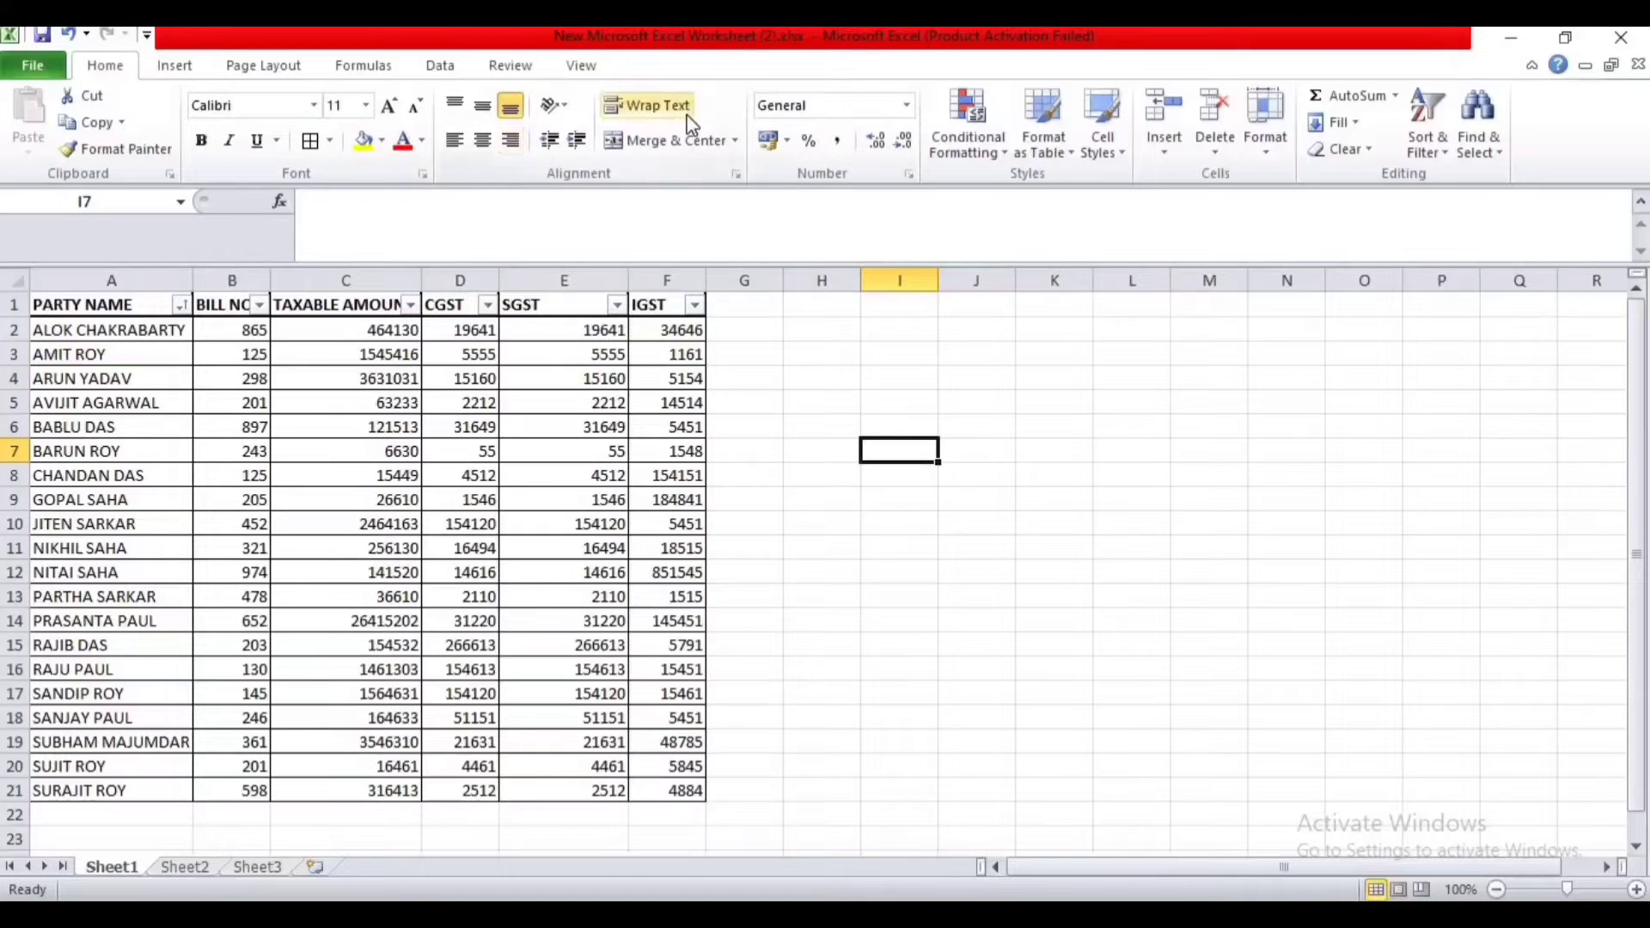
{"action": "left_click", "coordinate": [811, 326]}
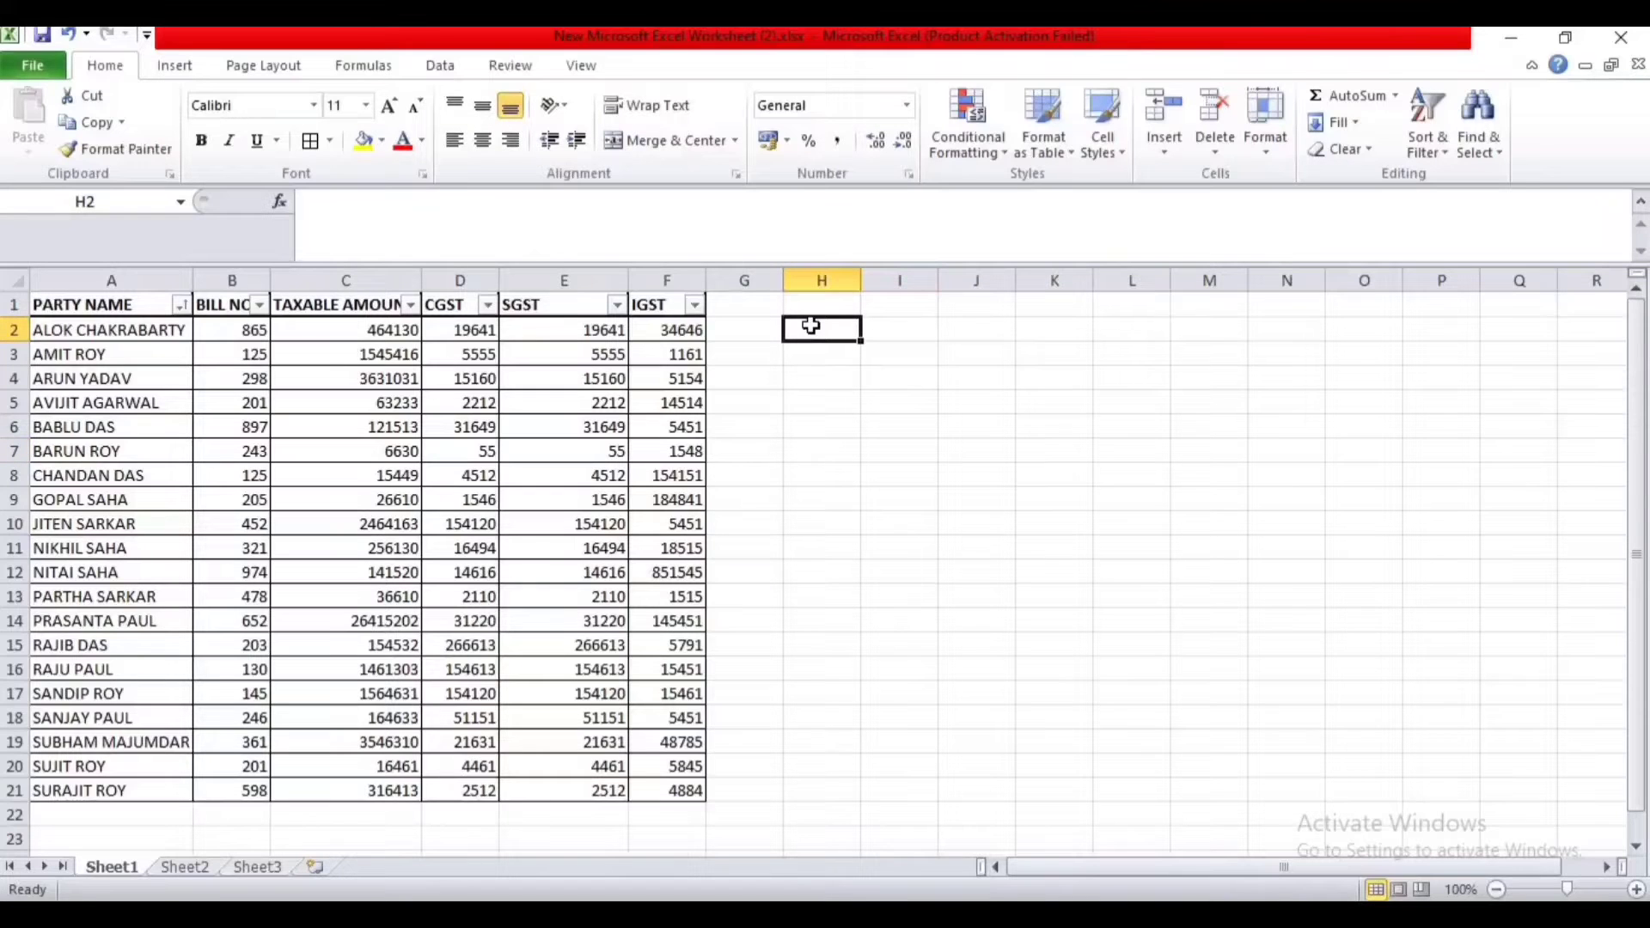
- Enter the heading TECHNICAL TIPS SOLUTIONS in cell H2
{"action": "type", "text": "TEC"}
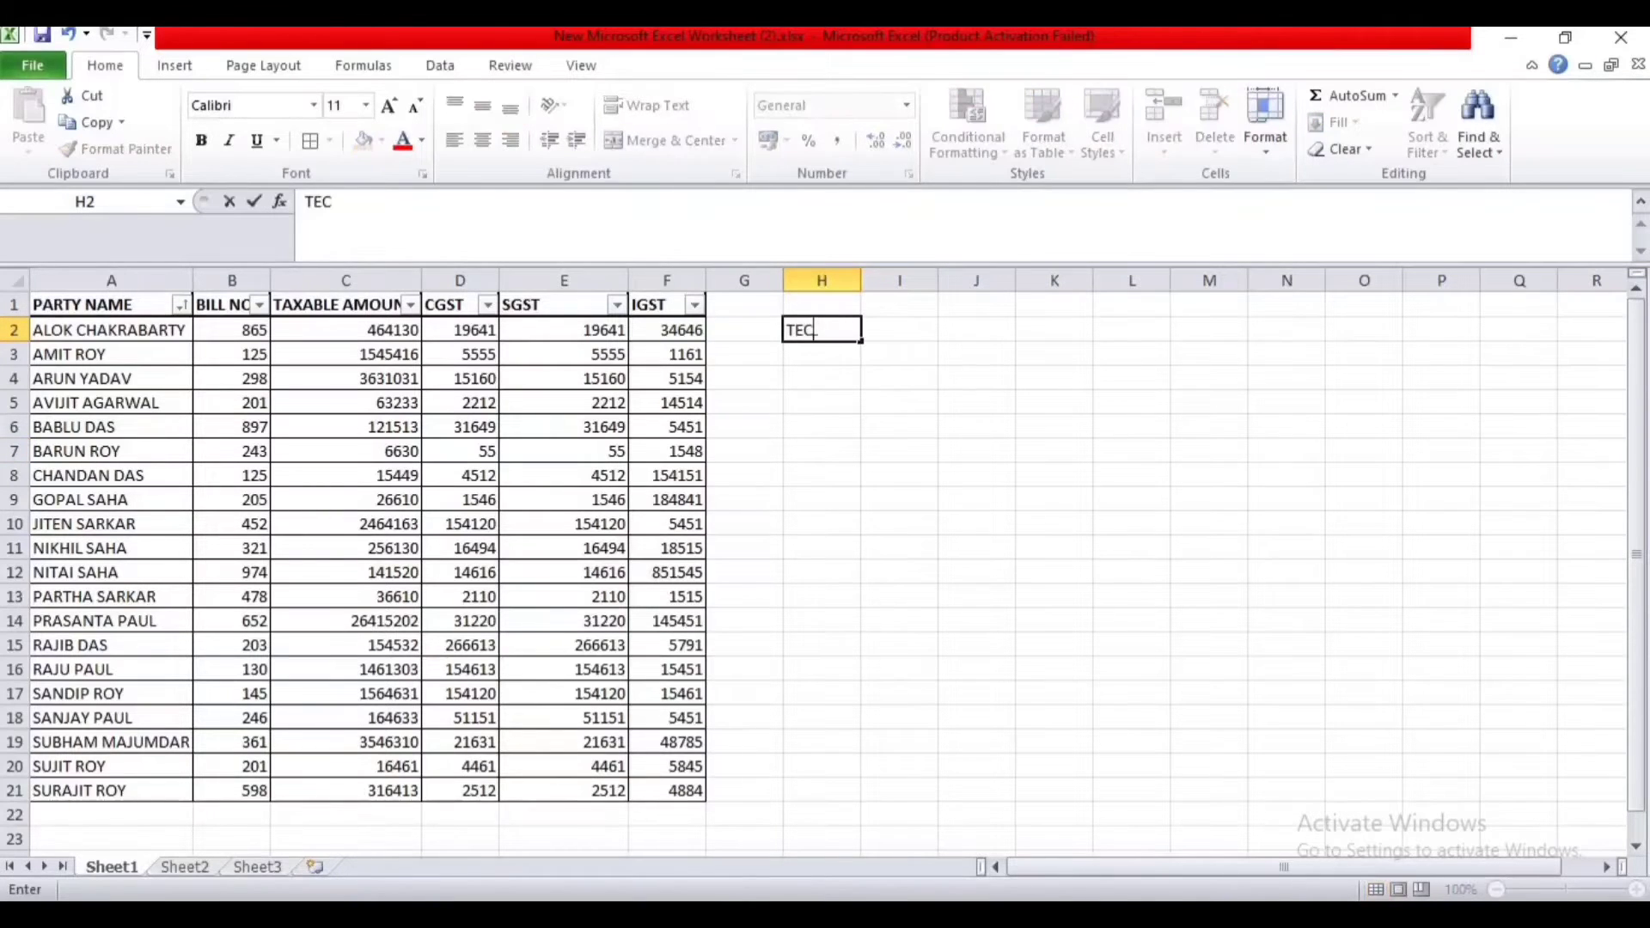
{"action": "type", "text": "N"}
{"action": "key", "text": "BackSpace"}
{"action": "type", "text": "HNICAL TIPS SOLUTIONS"}
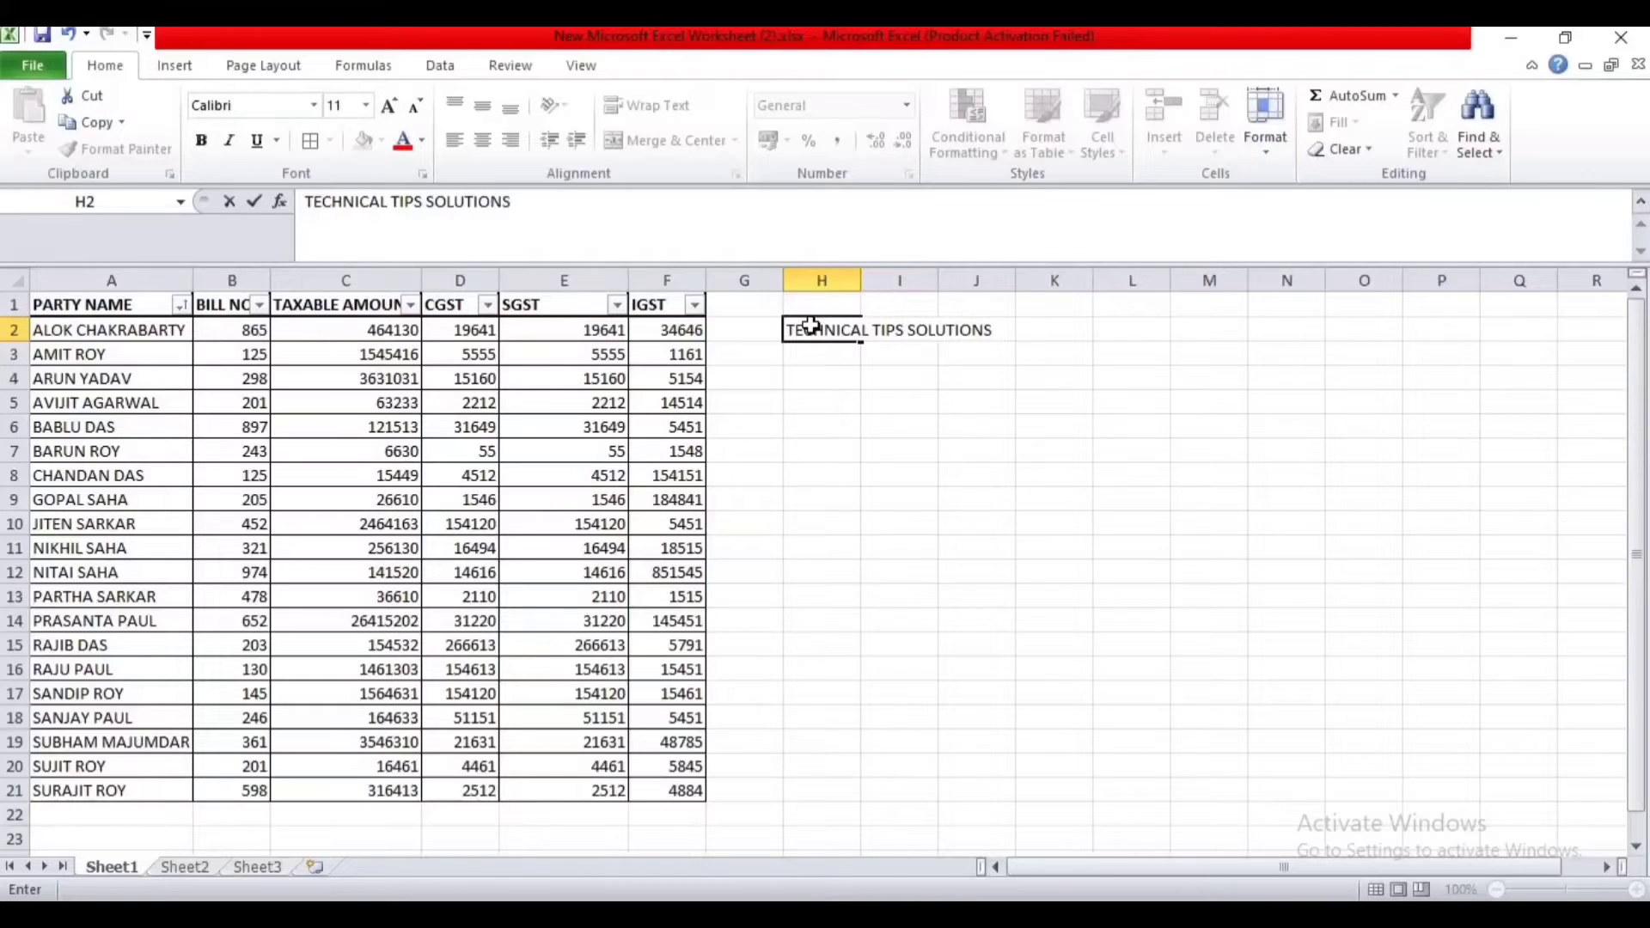
{"action": "key", "text": "Return"}
{"action": "left_click", "coordinate": [894, 471]}
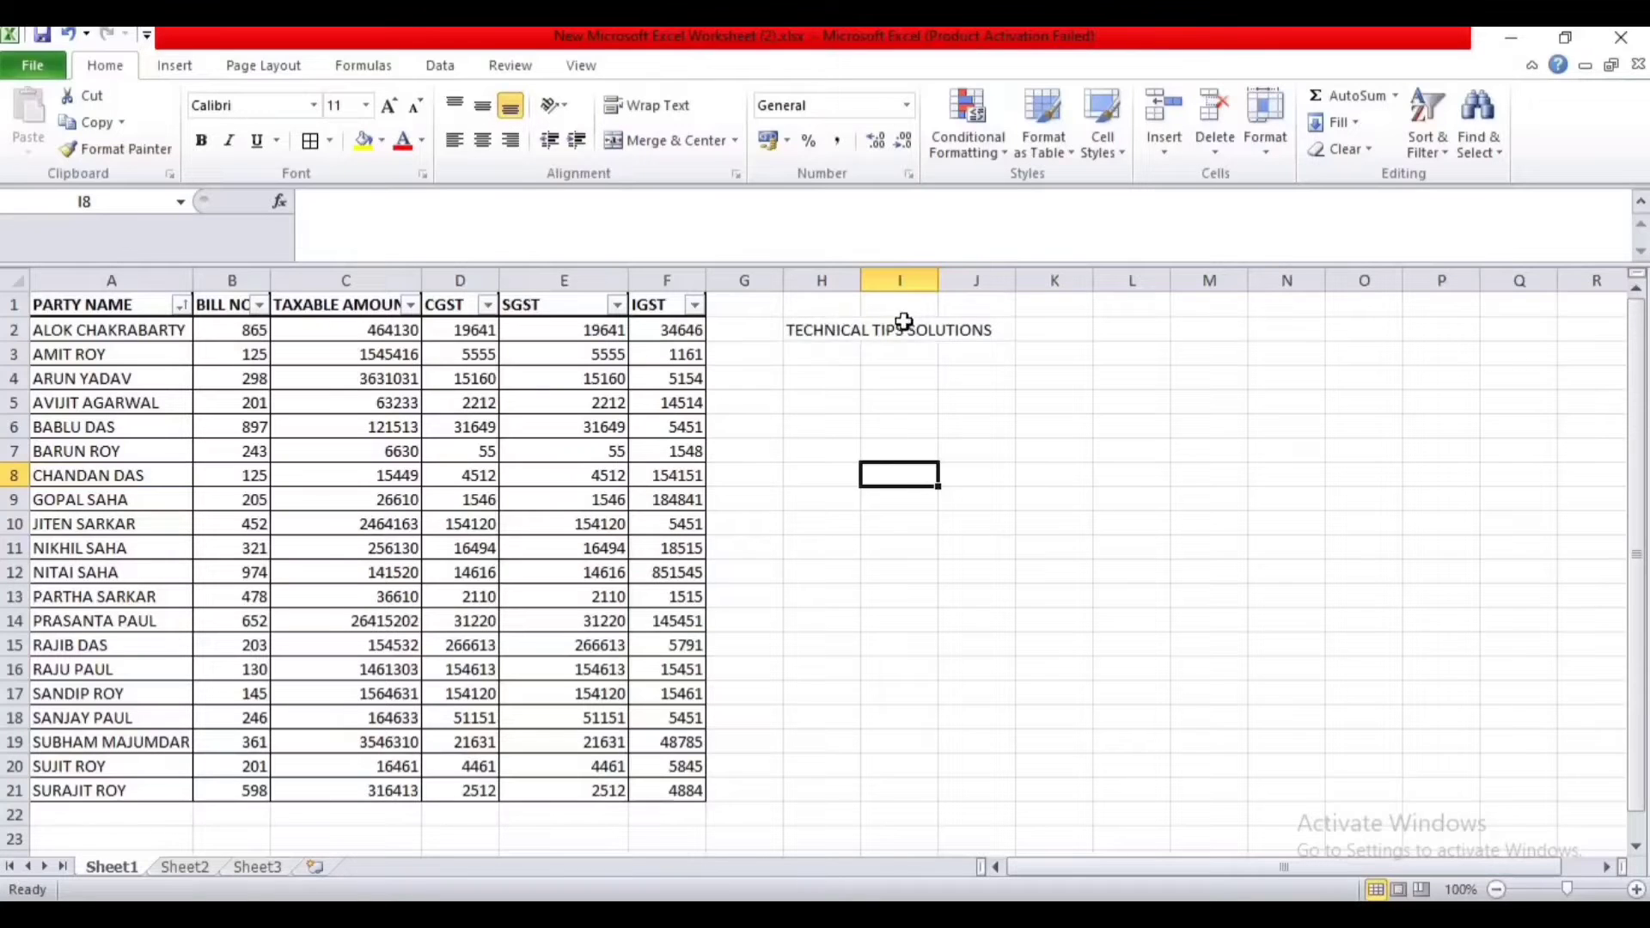
{"action": "left_click", "coordinate": [896, 369]}
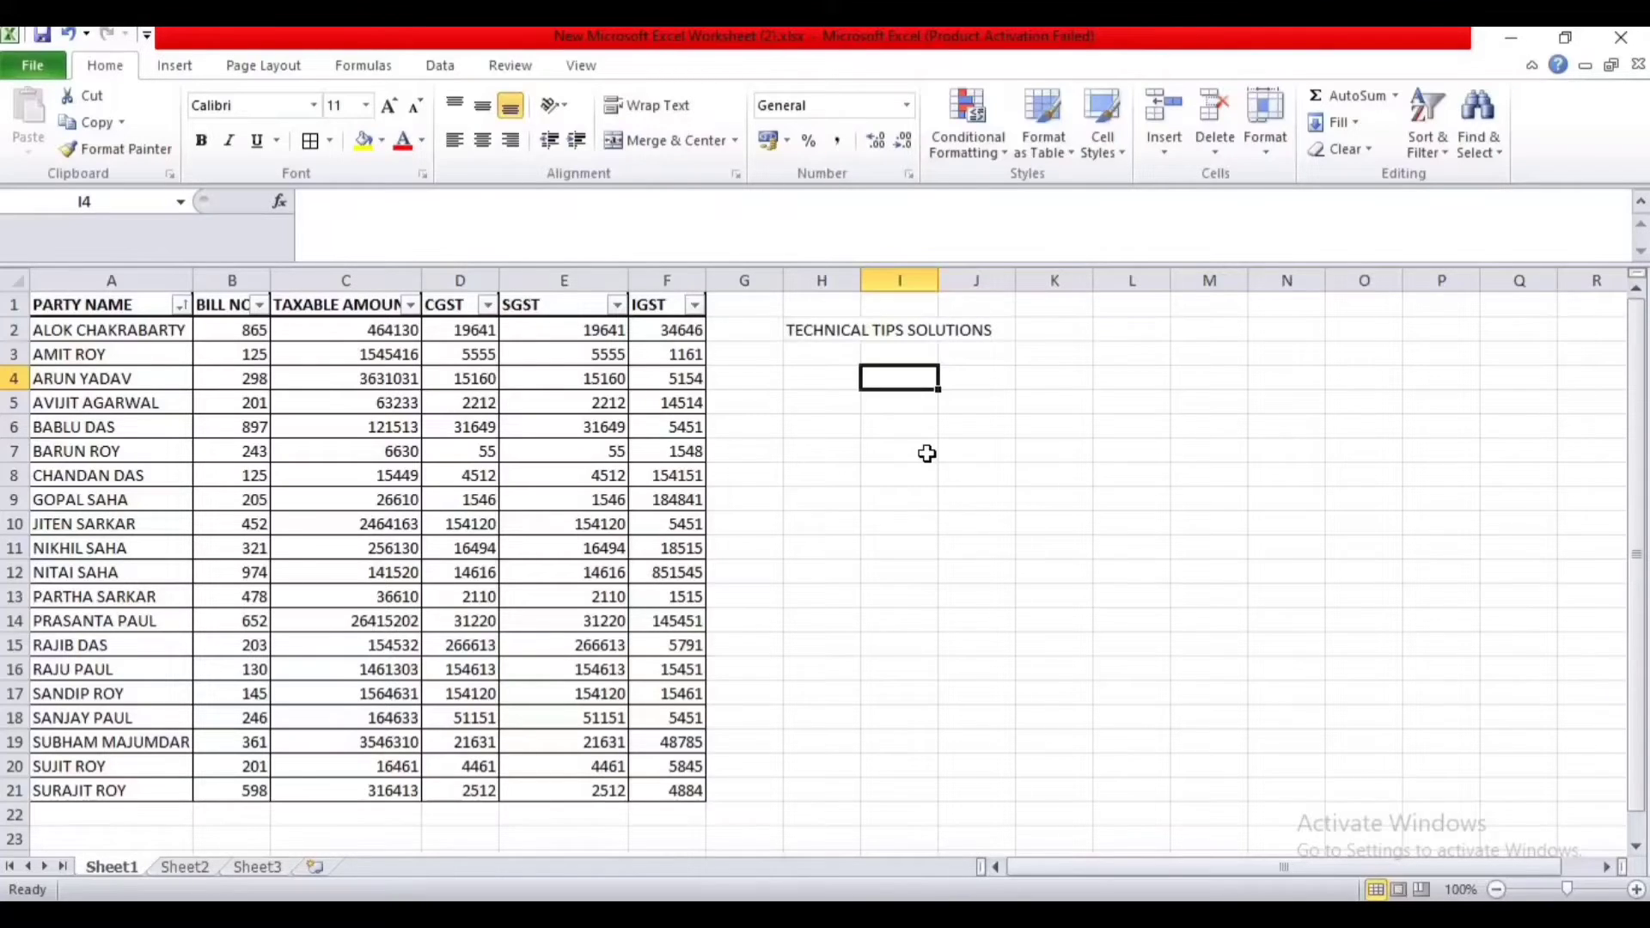
- Merge and center the TECHNICAL TIPS SOLUTIONS heading across cells H2 to J2
{"action": "left_click", "coordinate": [829, 327]}
{"action": "left_click_drag", "start_coordinate": [829, 327], "coordinate": [976, 330]}
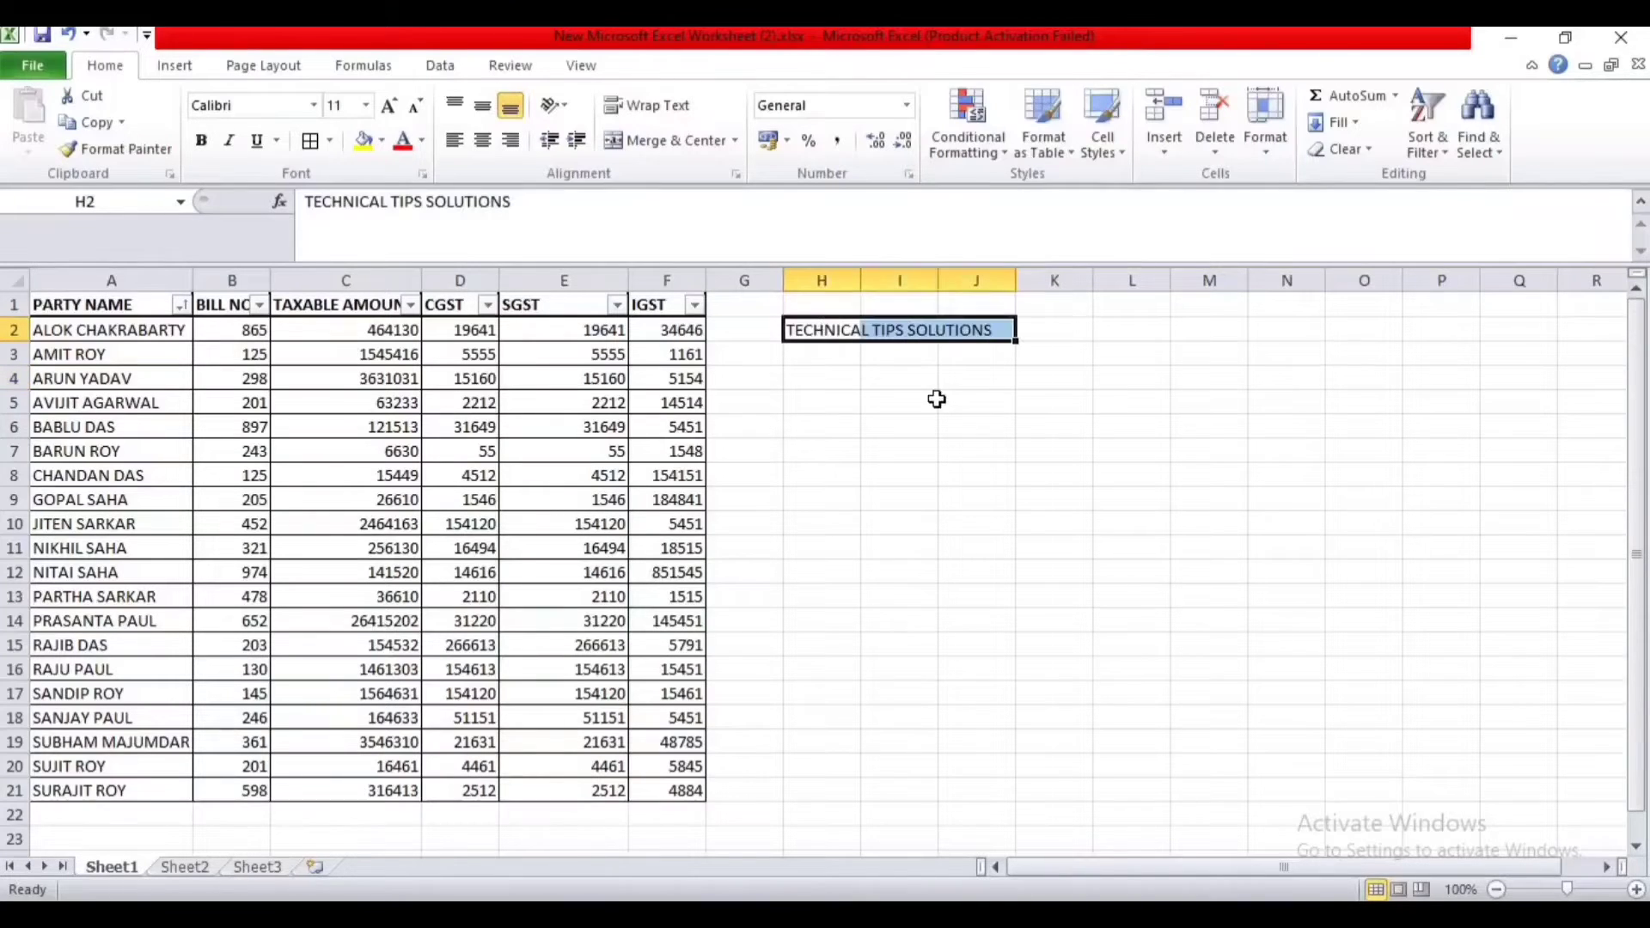
{"action": "left_click", "coordinate": [677, 139]}
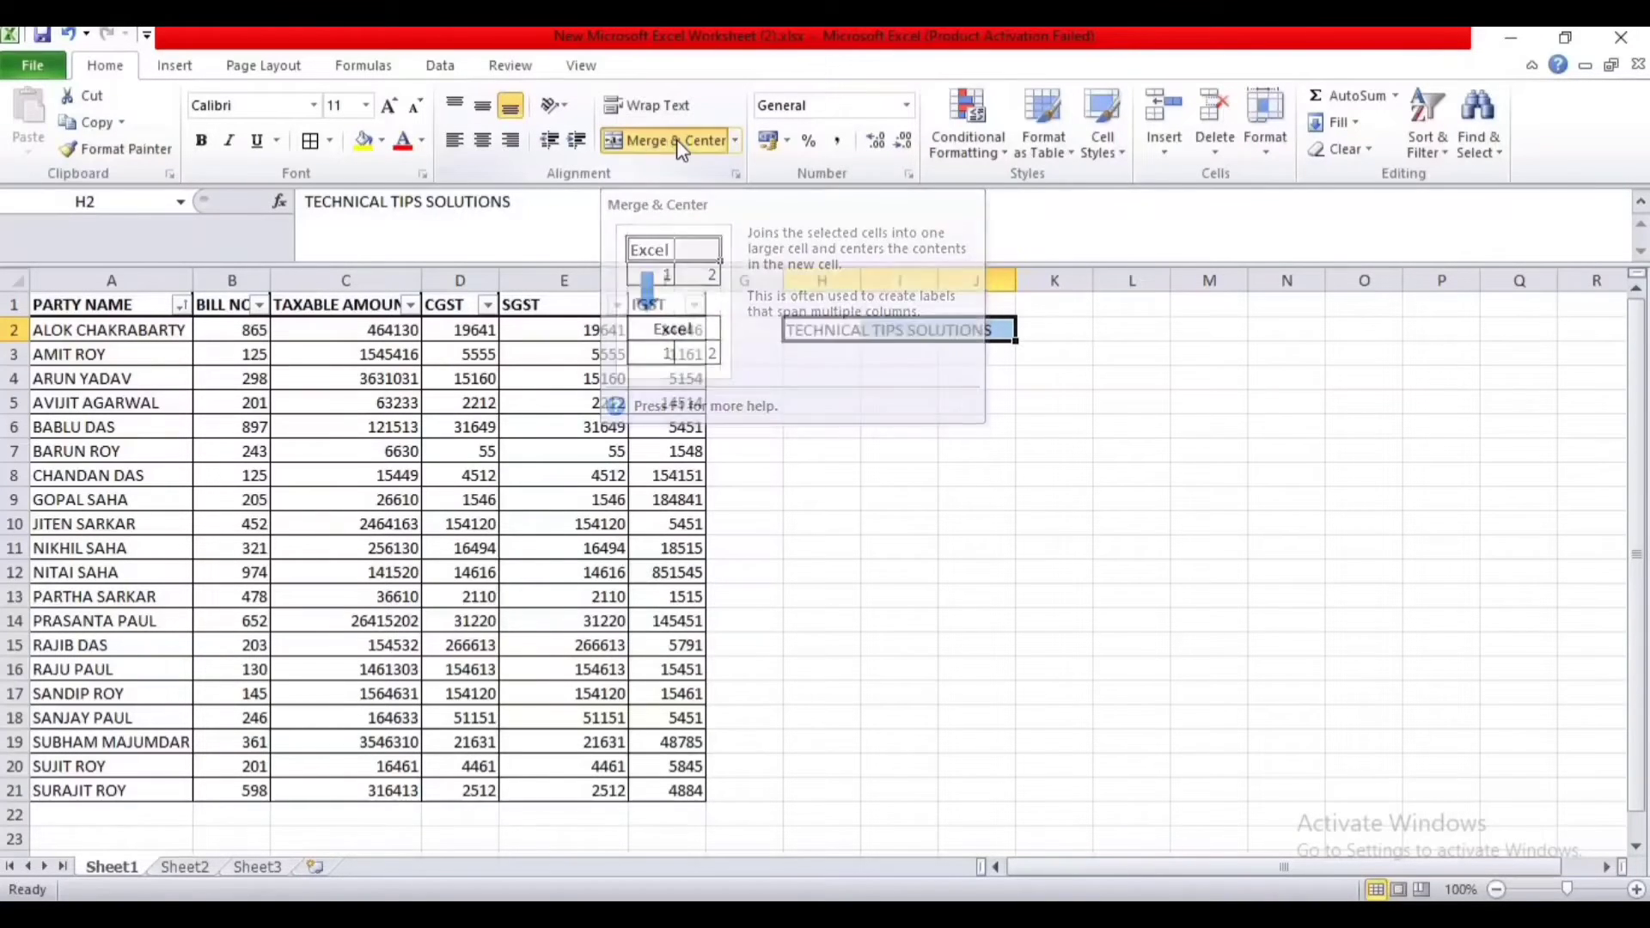
{"action": "left_click", "coordinate": [903, 520]}
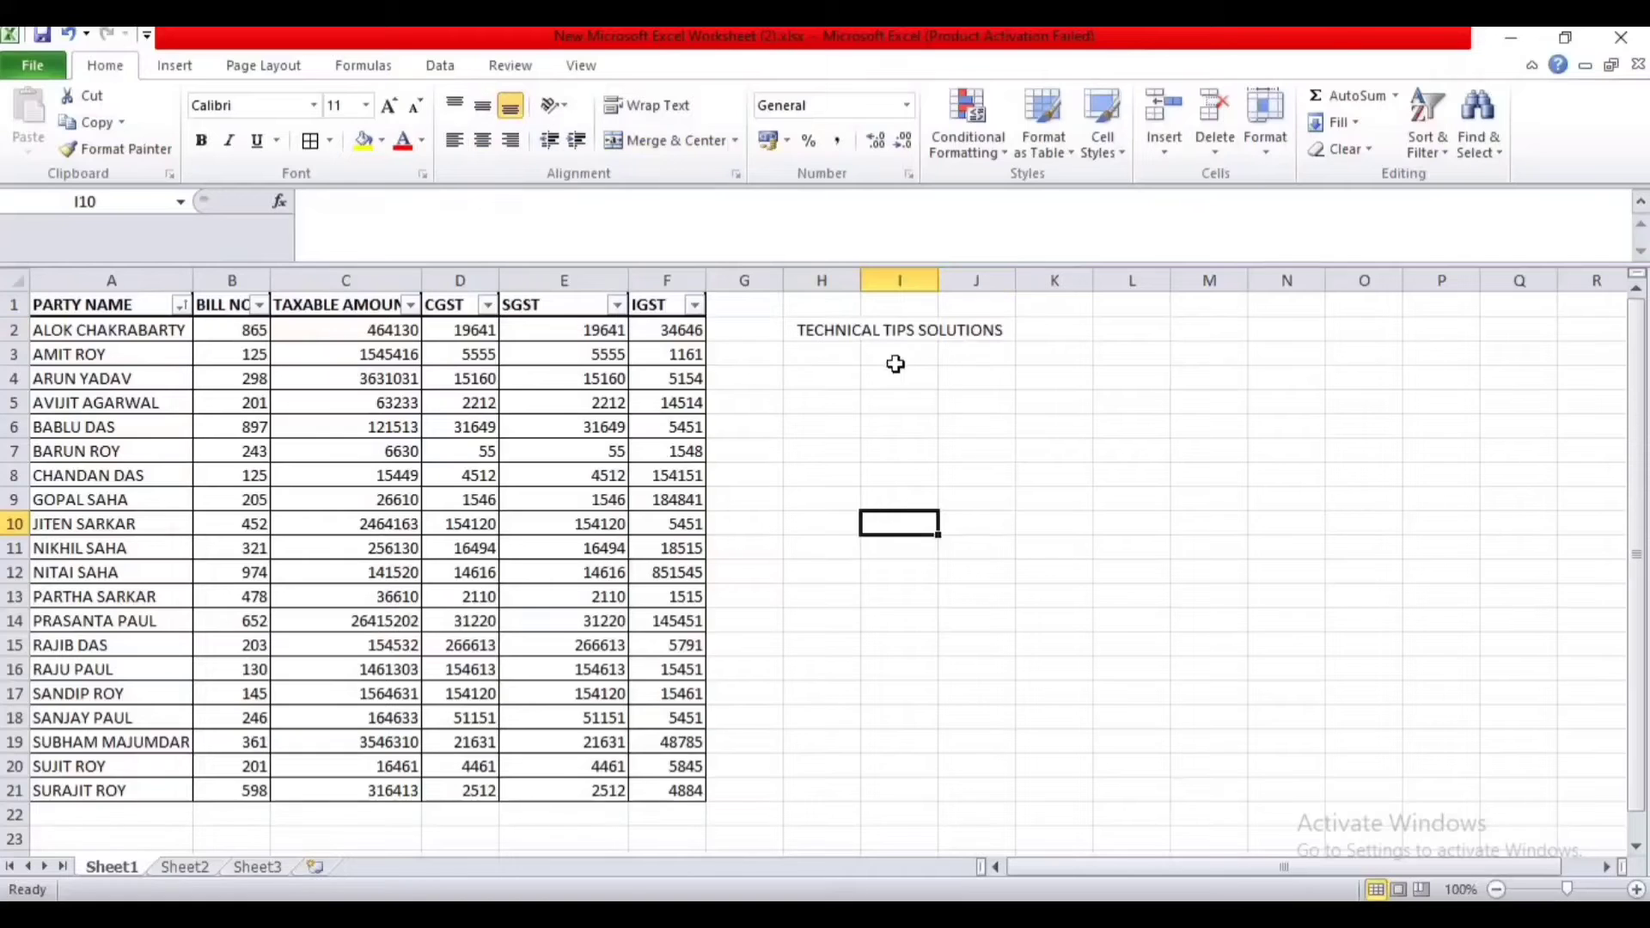
- Try to auto-fit the width of column H to the merged heading
{"action": "double_click", "coordinate": [864, 278]}
{"action": "double_click", "coordinate": [864, 278]}
{"action": "double_click", "coordinate": [981, 449]}
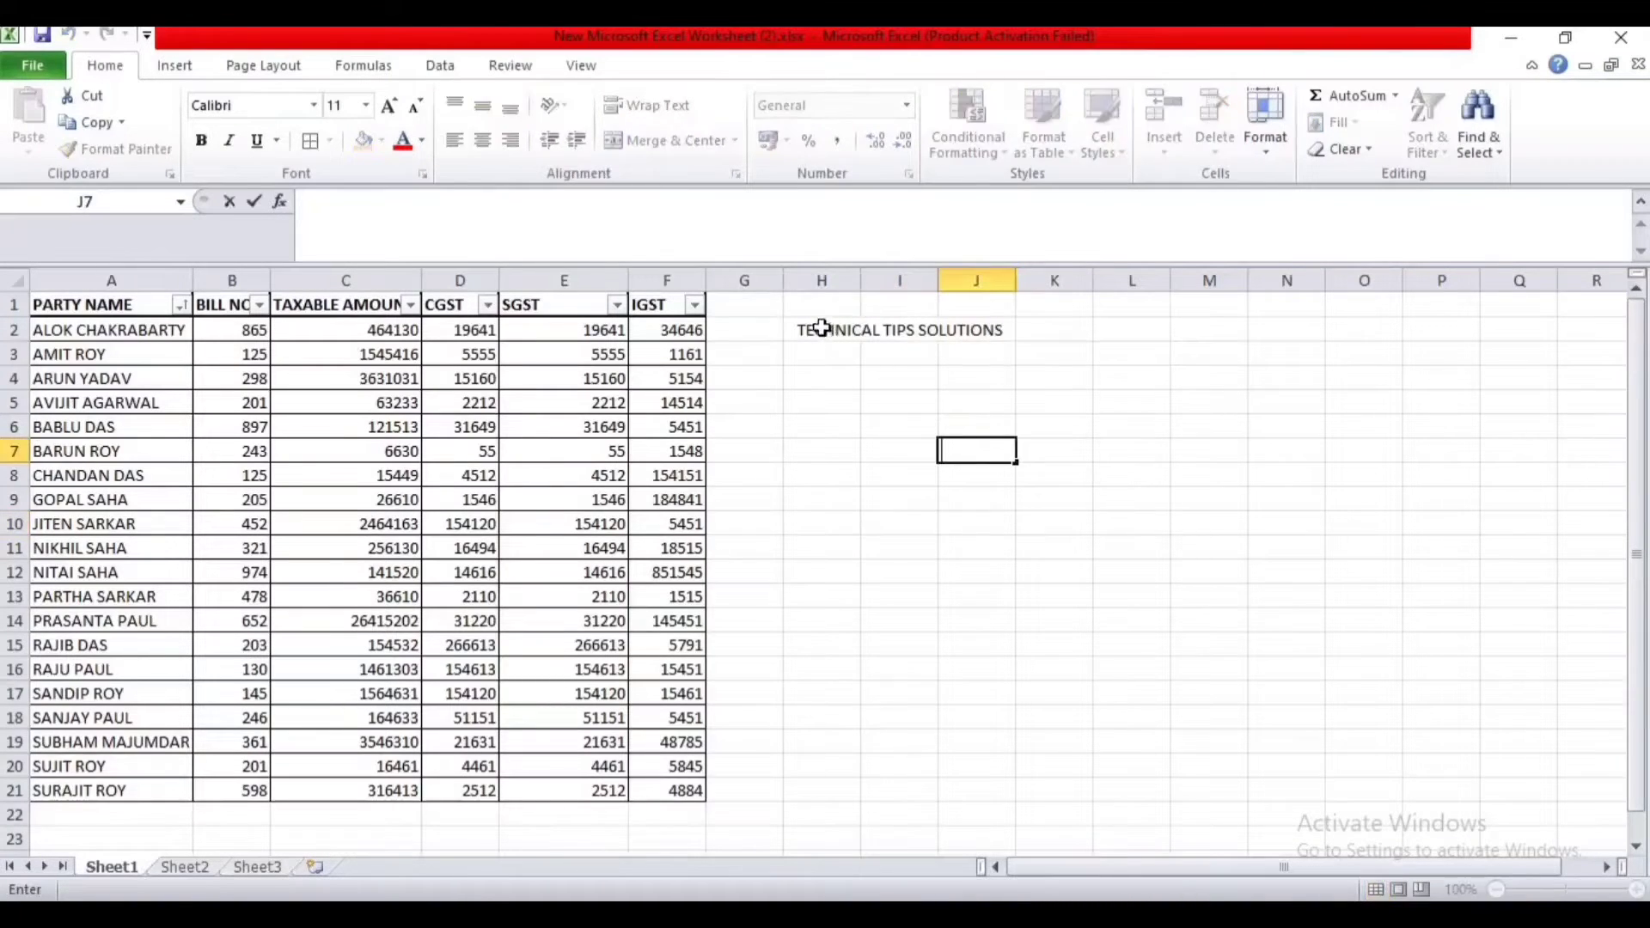
{"action": "left_click", "coordinate": [897, 329]}
{"action": "left_click", "coordinate": [961, 475]}
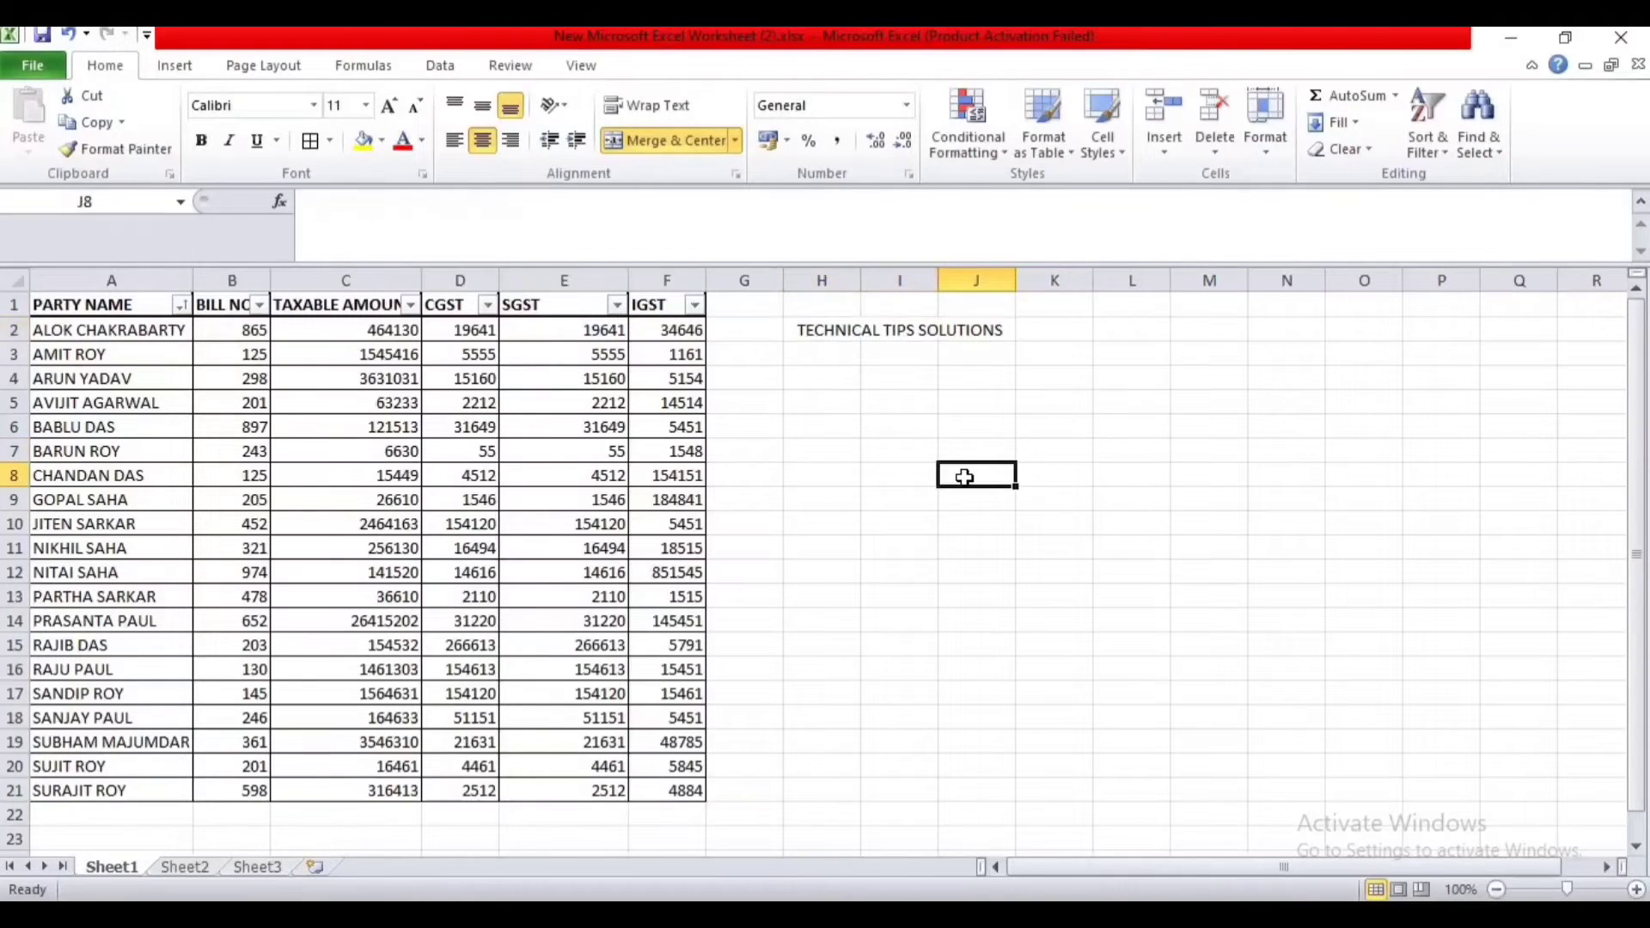
{"action": "left_click", "coordinate": [870, 326]}
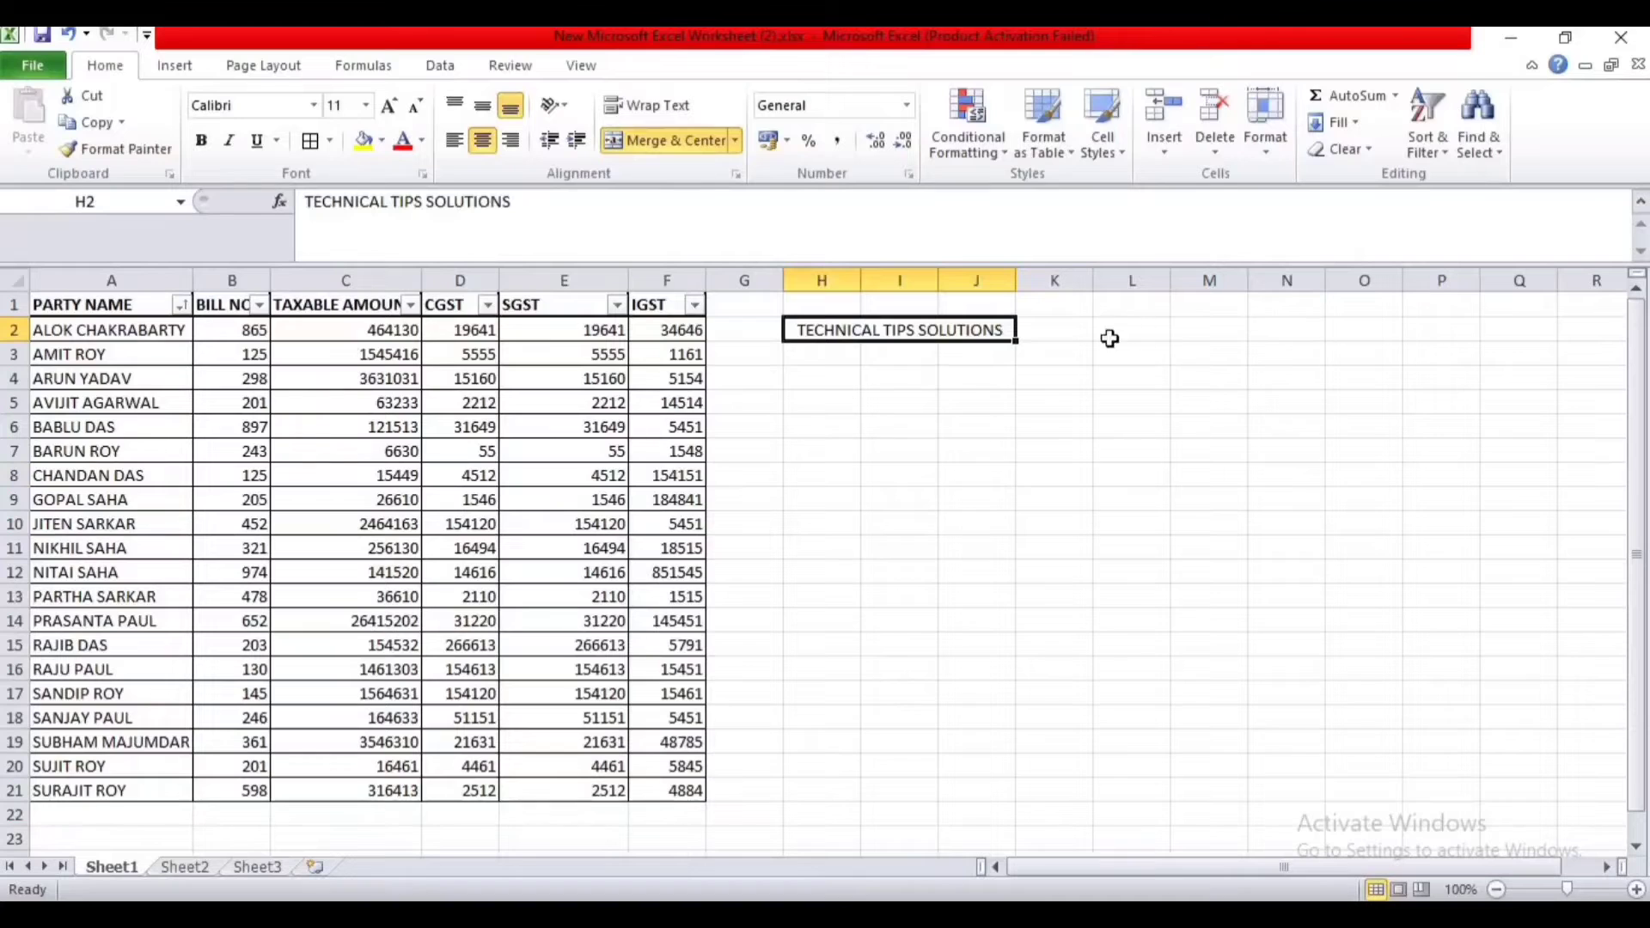
{"action": "left_click", "coordinate": [1051, 401]}
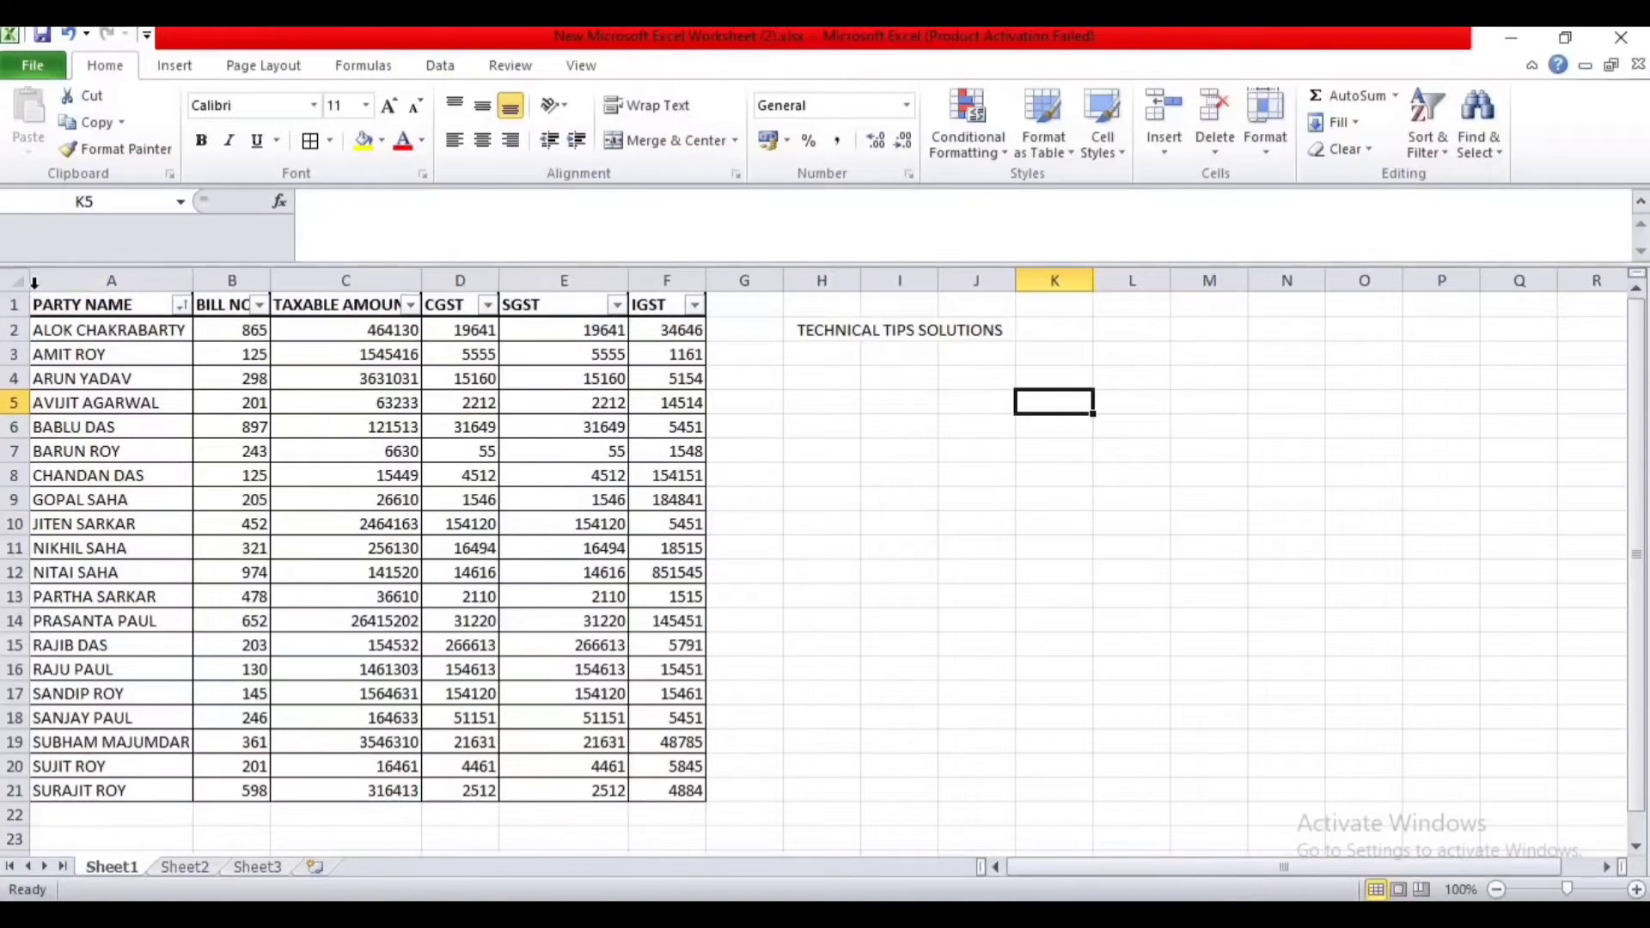
- Enter the sample text FJVJVVJVJK,K in cell H3 below the heading
{"action": "left_click", "coordinate": [842, 352]}
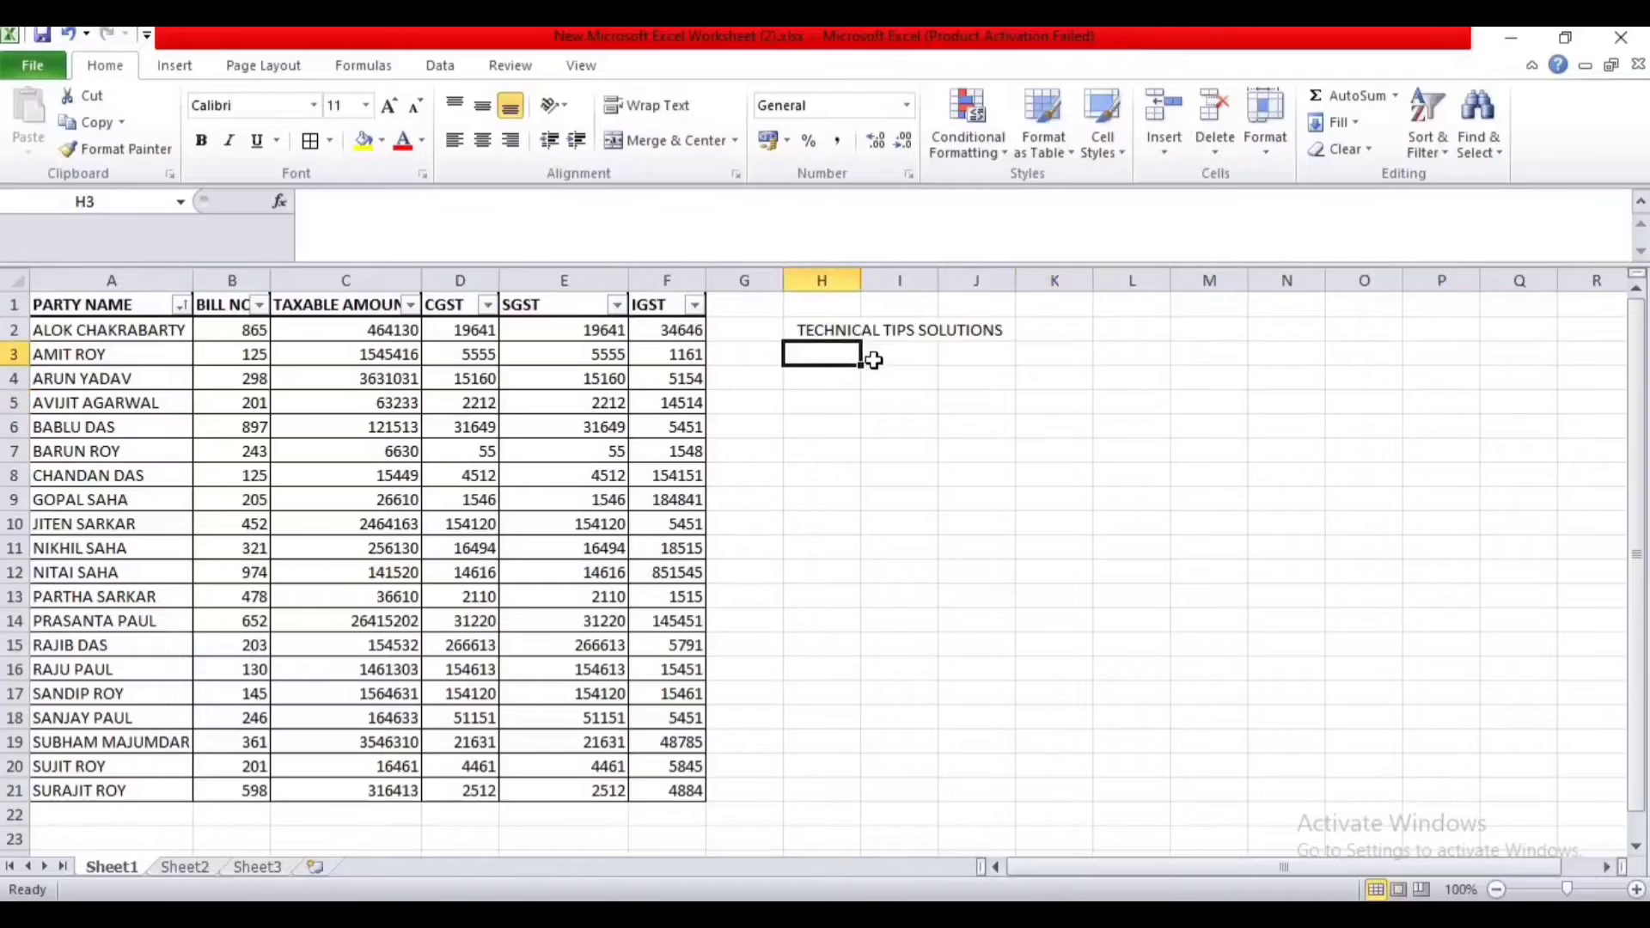
{"action": "type", "text": "FJVJVVJVJK,K"}
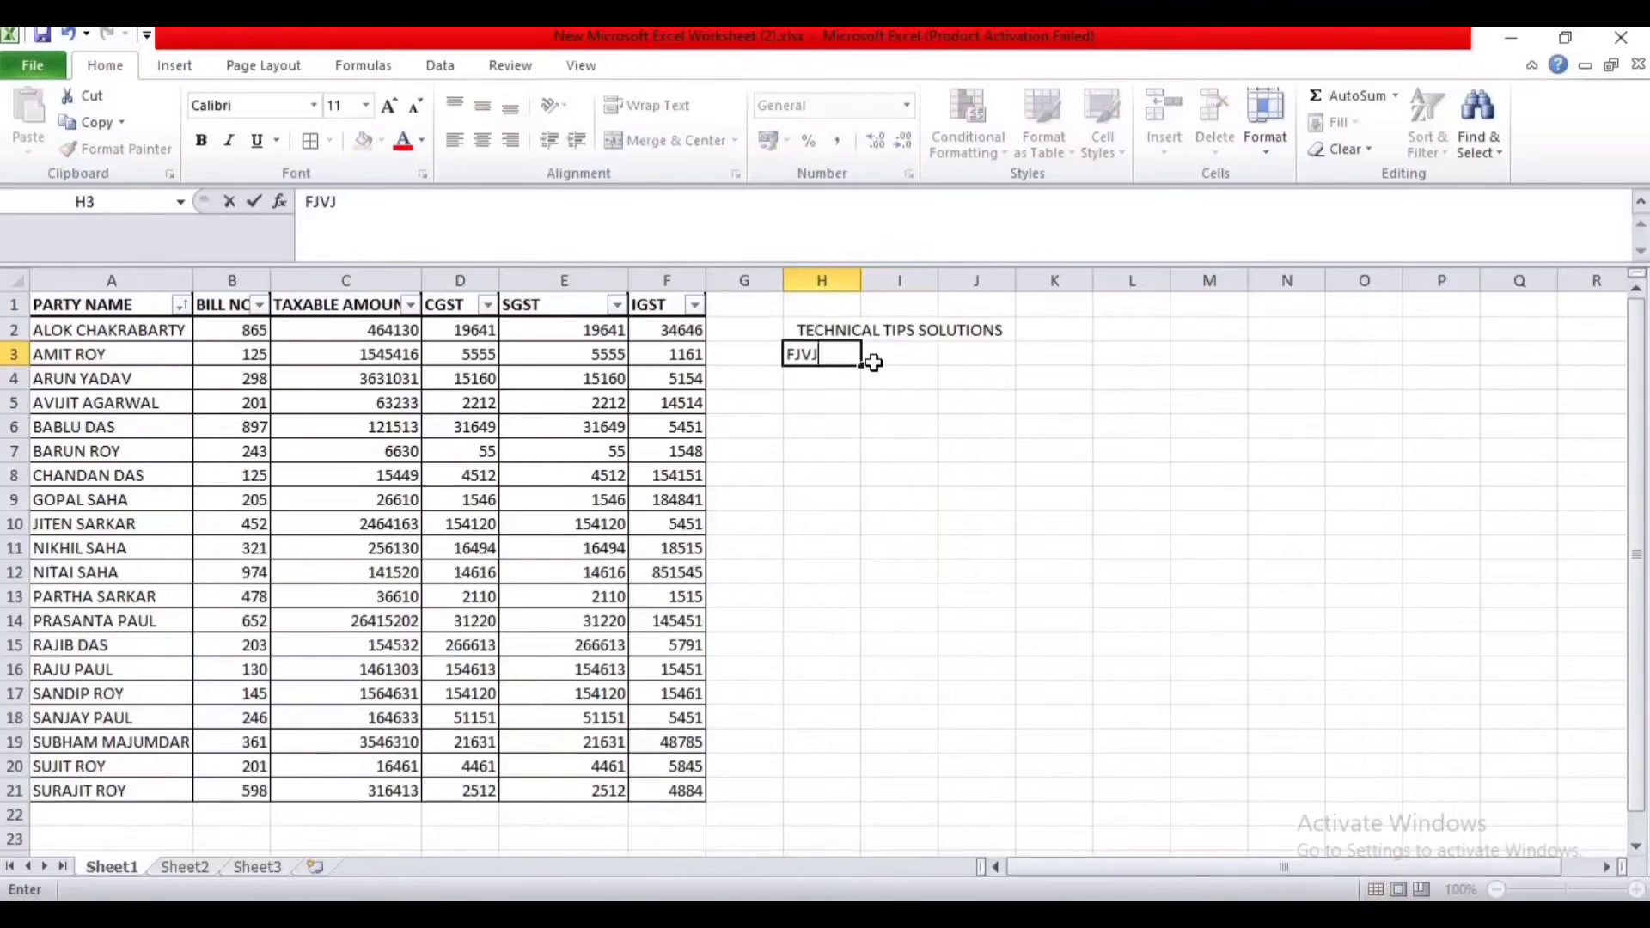
{"action": "left_click", "coordinate": [923, 419]}
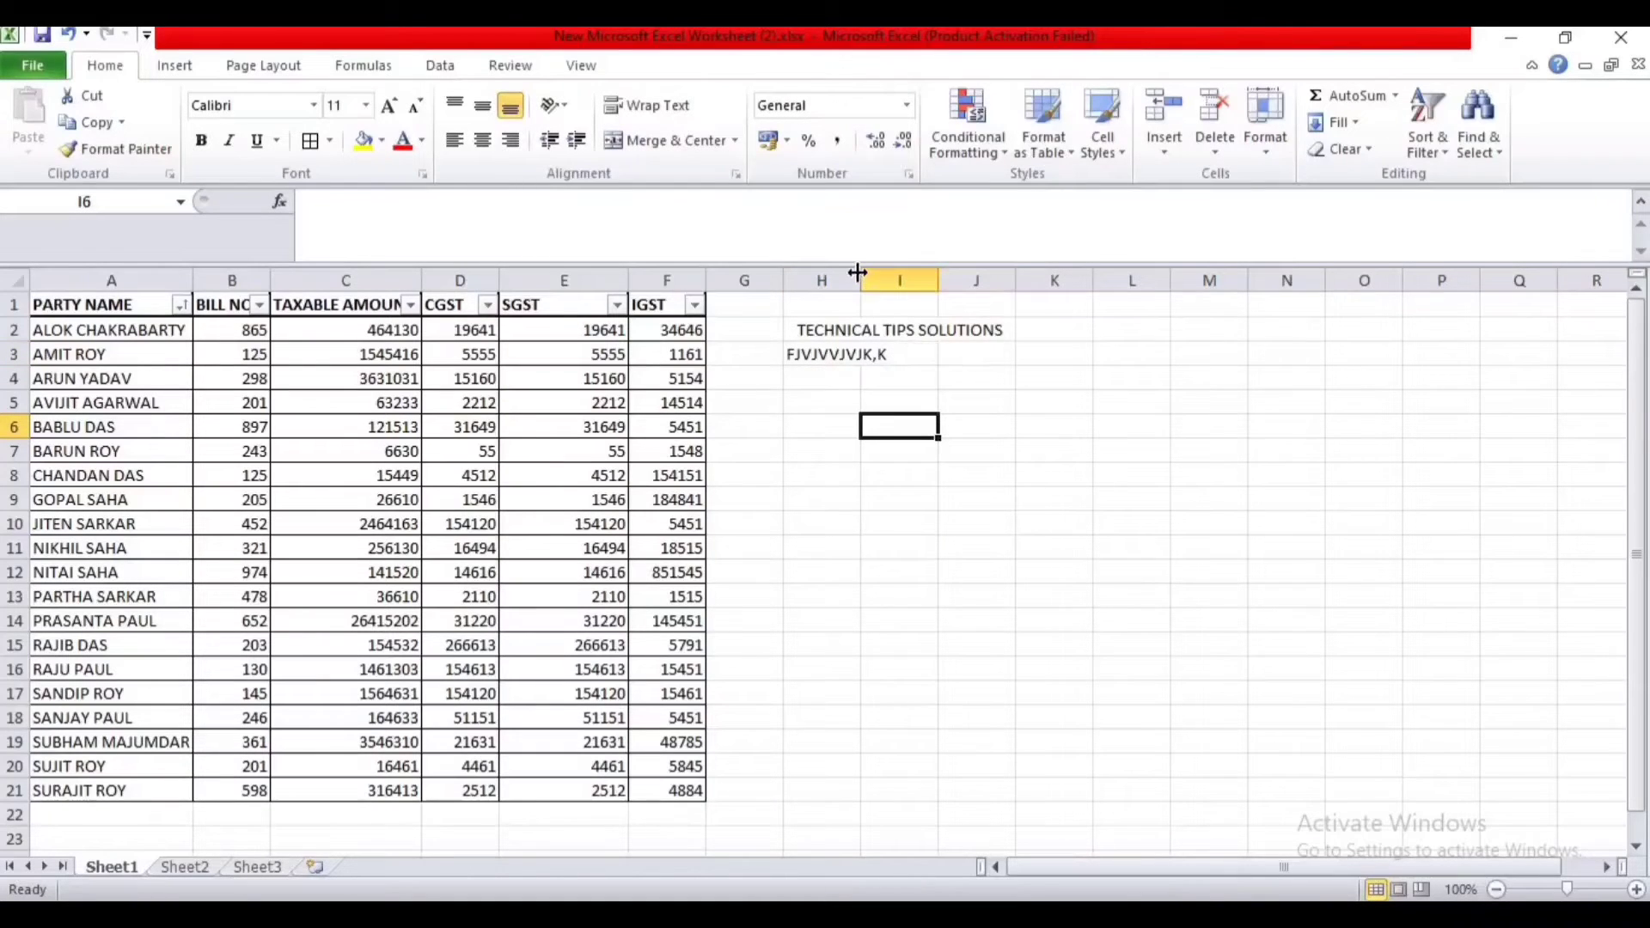
- Widen column H so that the sample text in H3 fits within its cell
{"action": "left_click_drag", "start_coordinate": [861, 273], "coordinate": [892, 272]}
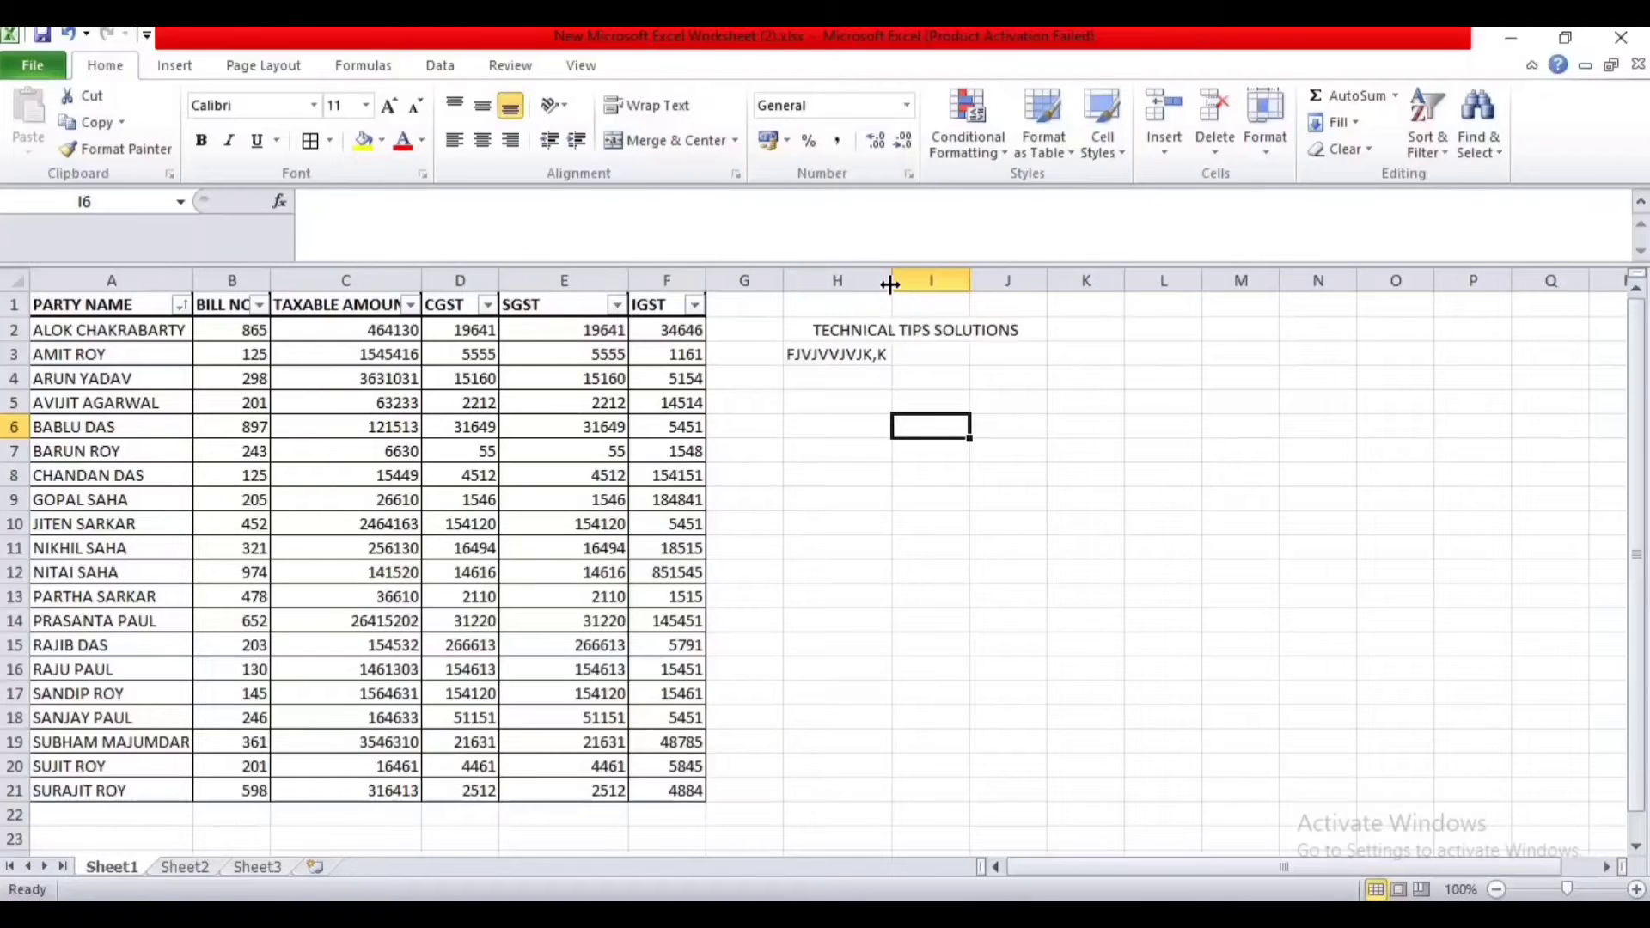
{"action": "left_click", "coordinate": [970, 276]}
{"action": "left_click", "coordinate": [958, 368]}
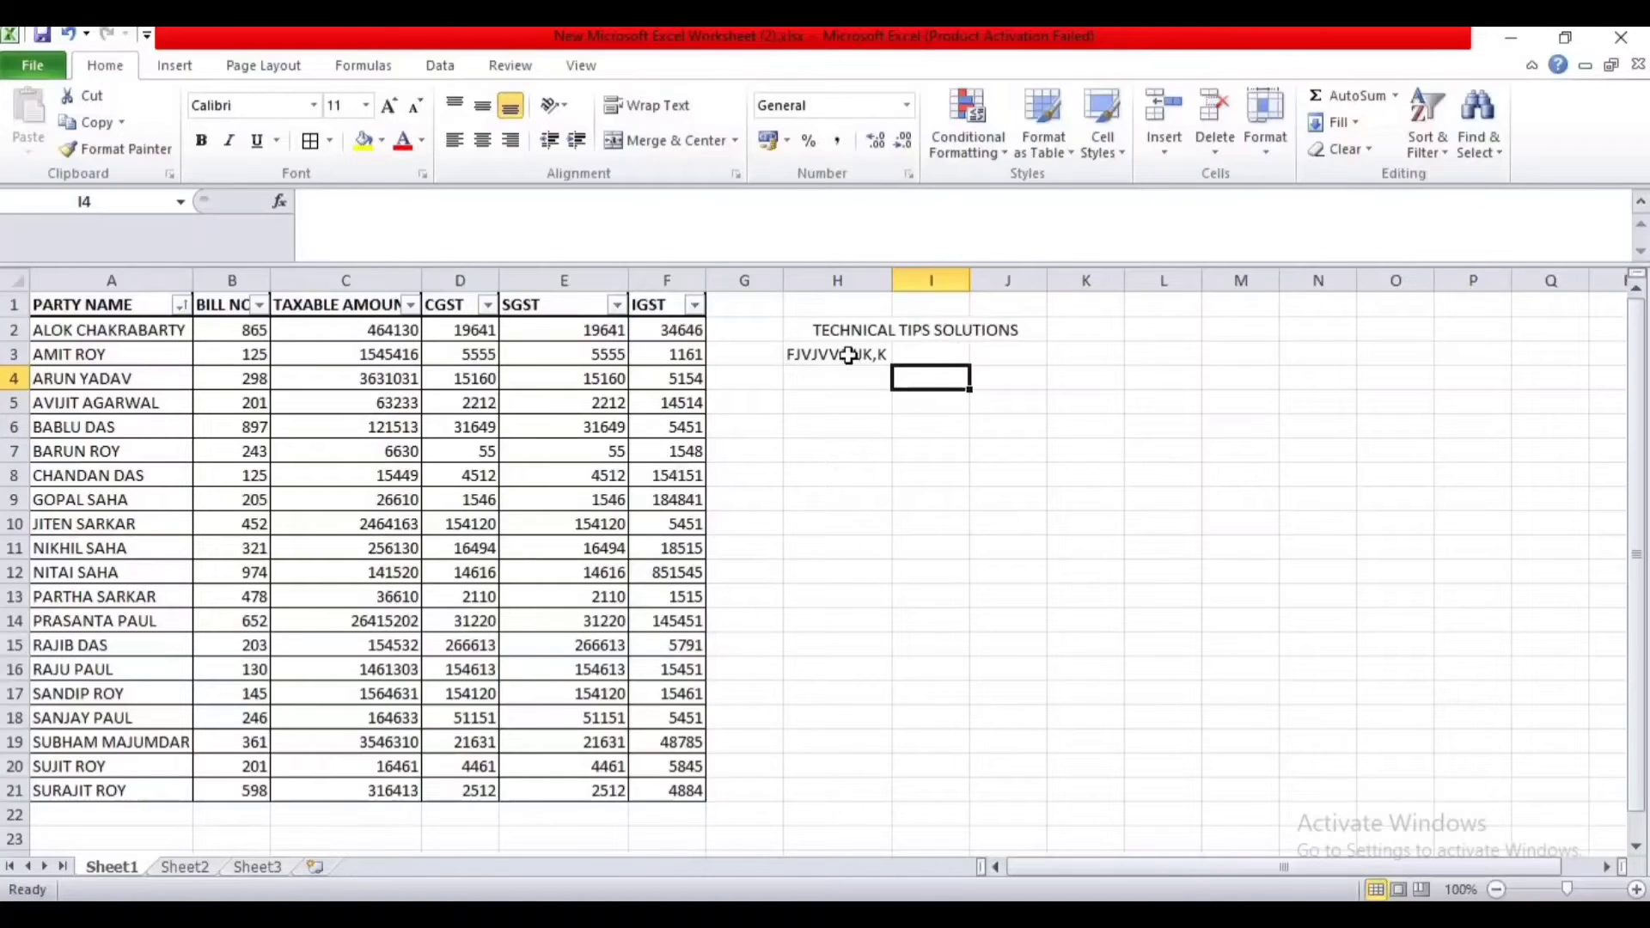
- Delete the sample text from cell H3
{"action": "left_click", "coordinate": [845, 358]}
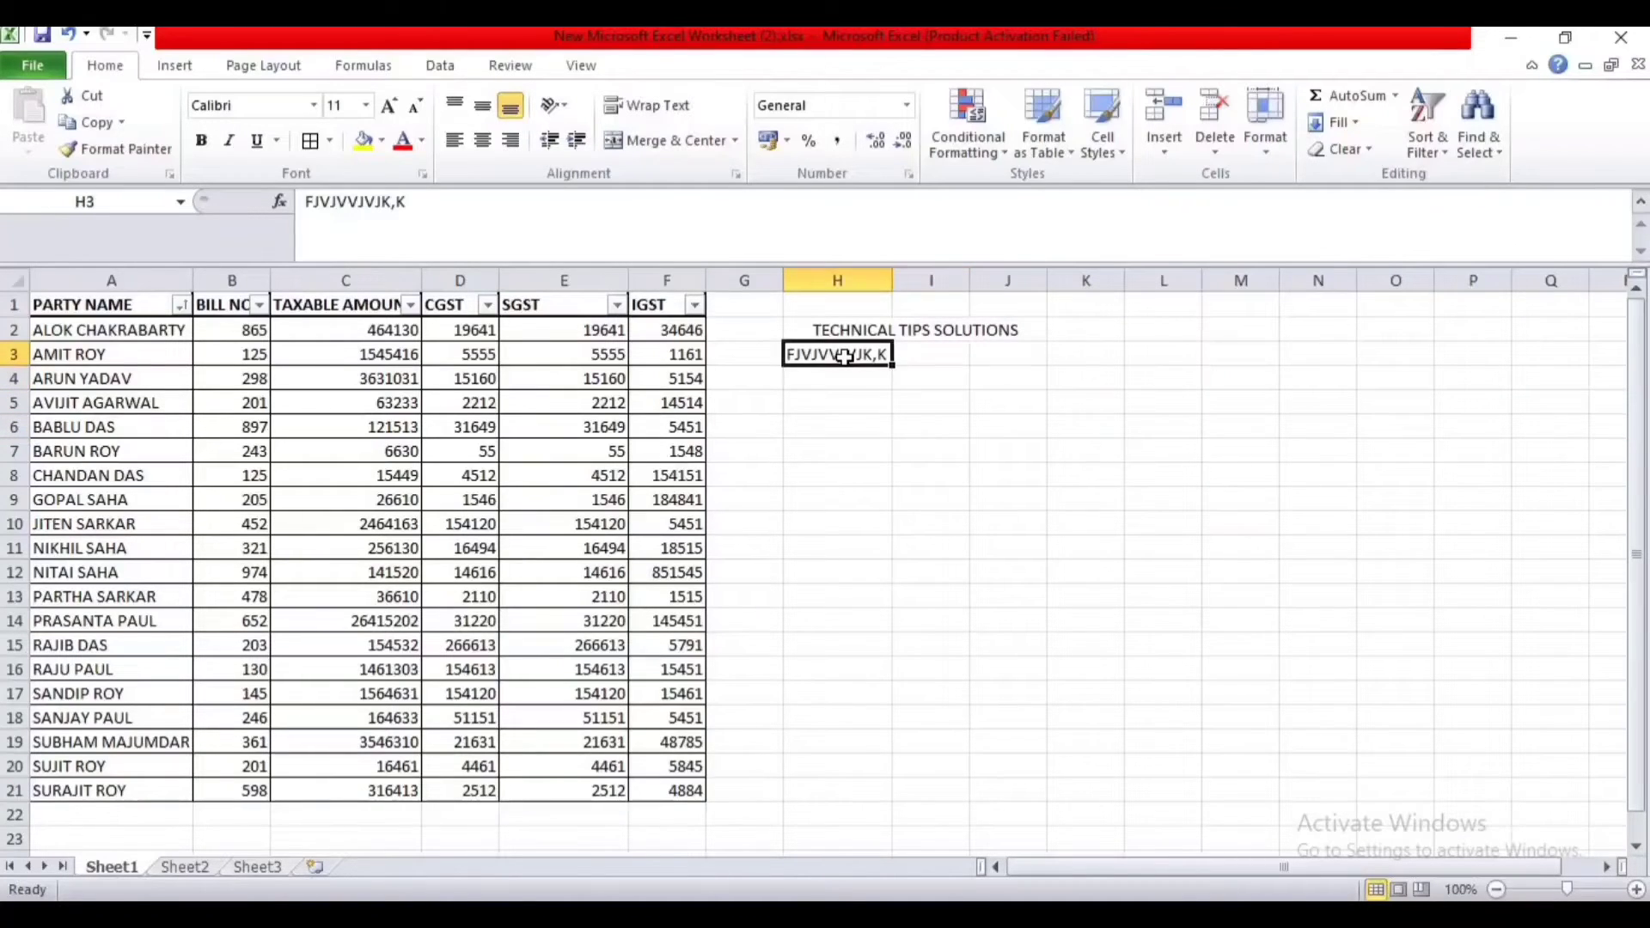
{"action": "key", "text": "Delete"}
{"action": "left_click", "coordinate": [892, 404]}
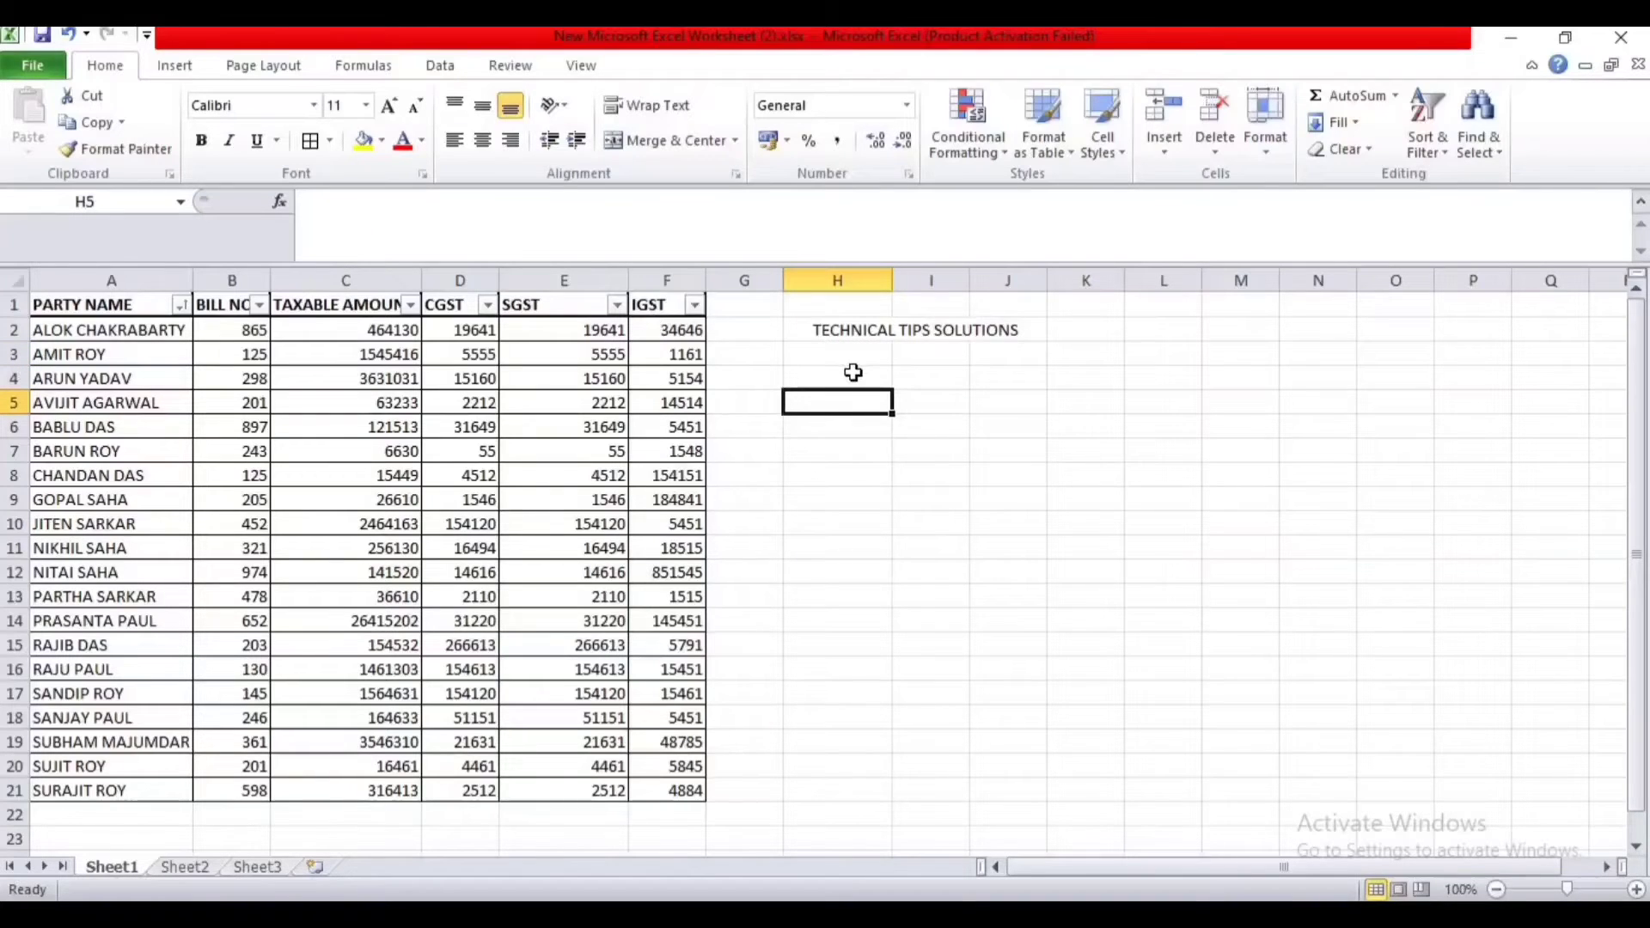
- Insert a blank row above row 18 of the party table
{"action": "left_click", "coordinate": [13, 524]}
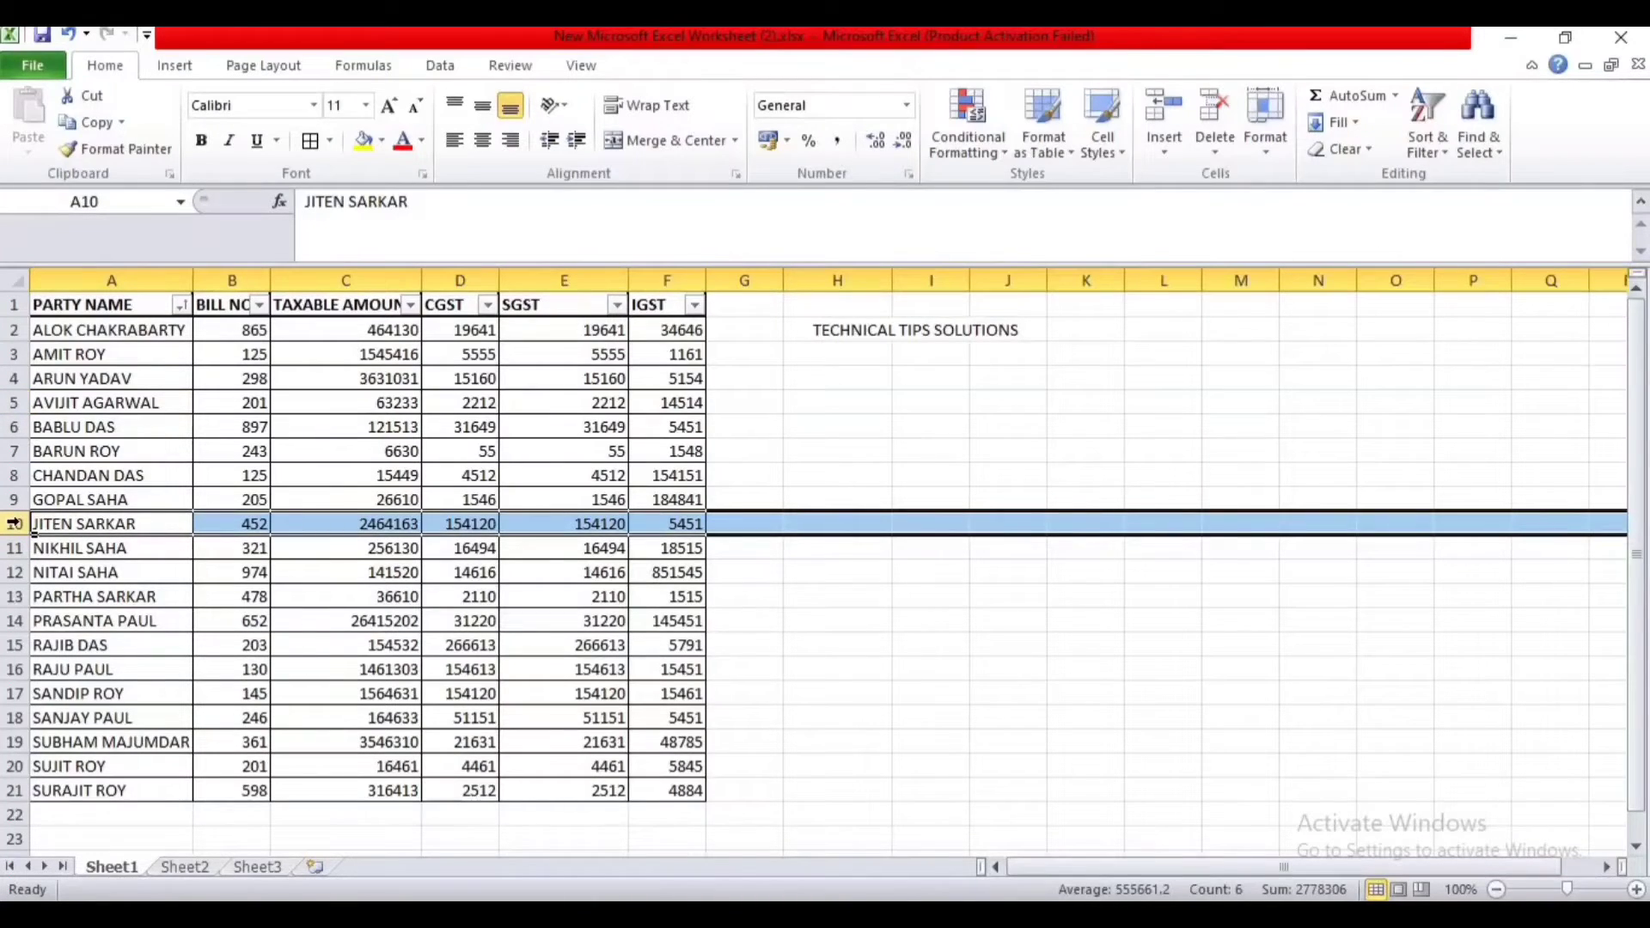
{"action": "left_click", "coordinate": [869, 672]}
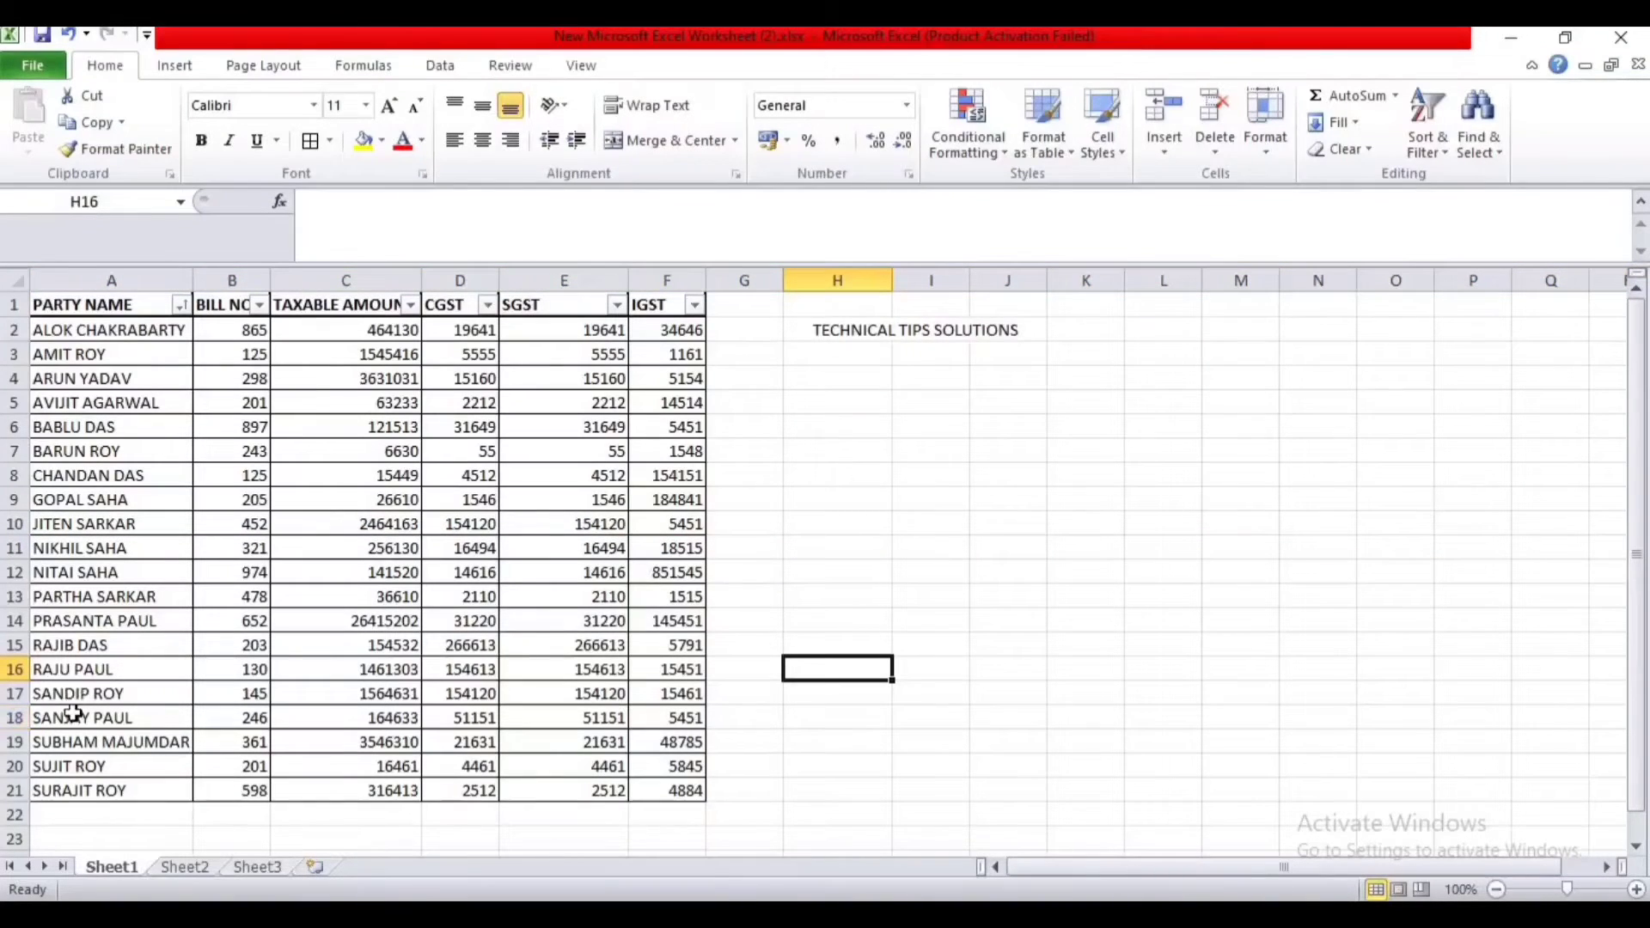
{"action": "left_click", "coordinate": [12, 718]}
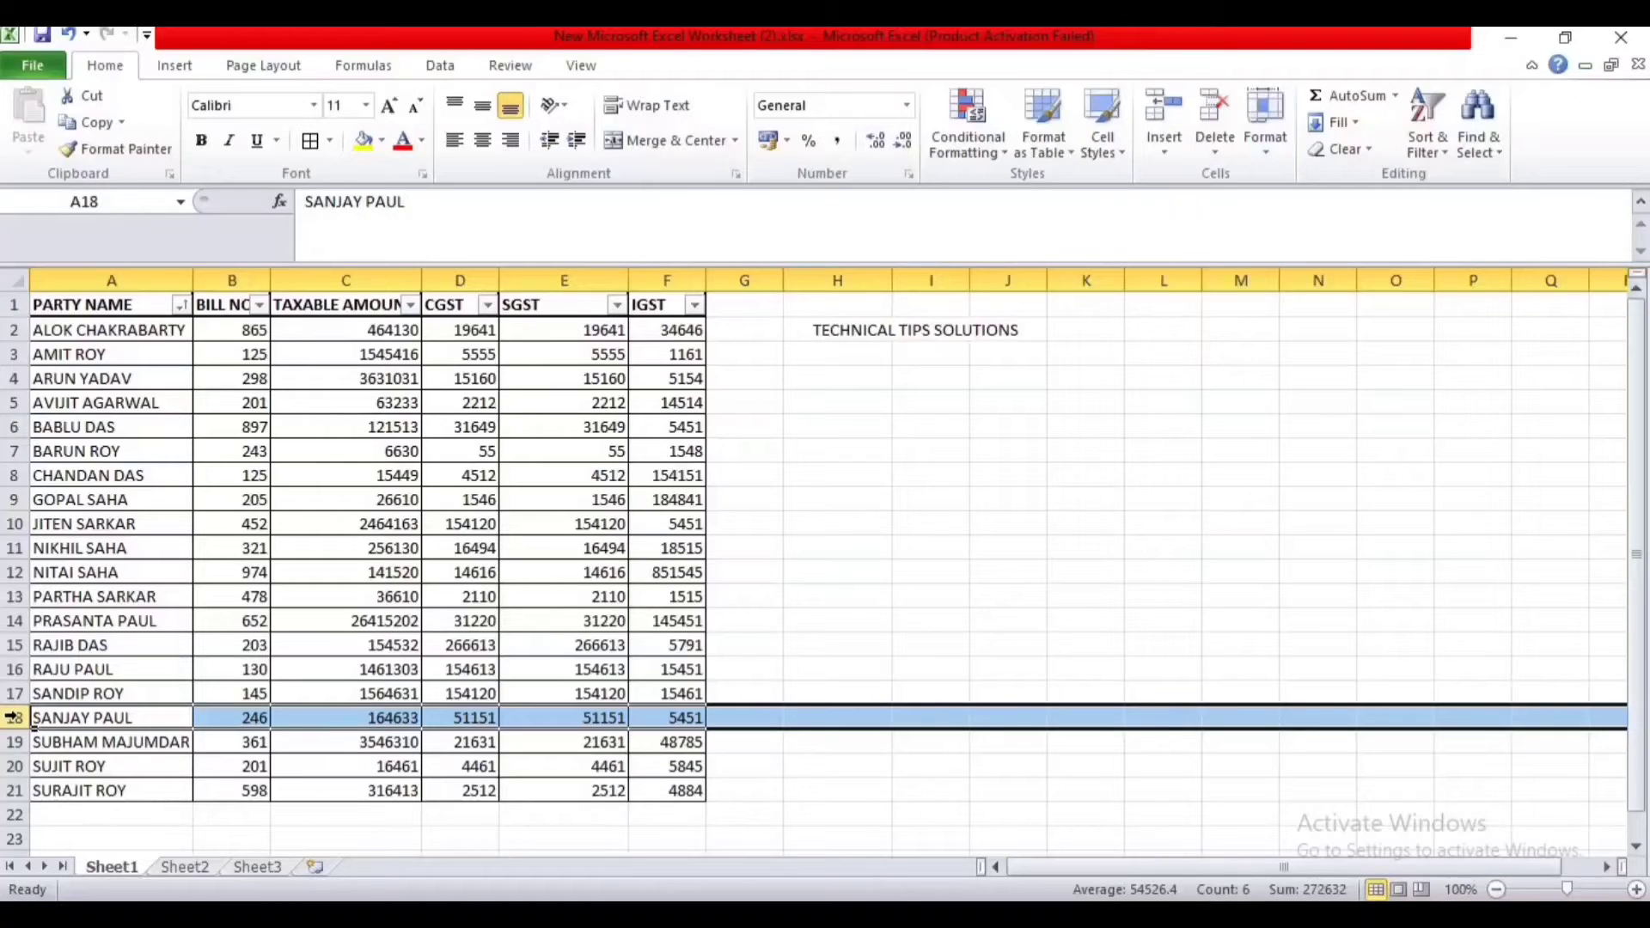
{"action": "right_click", "coordinate": [14, 719]}
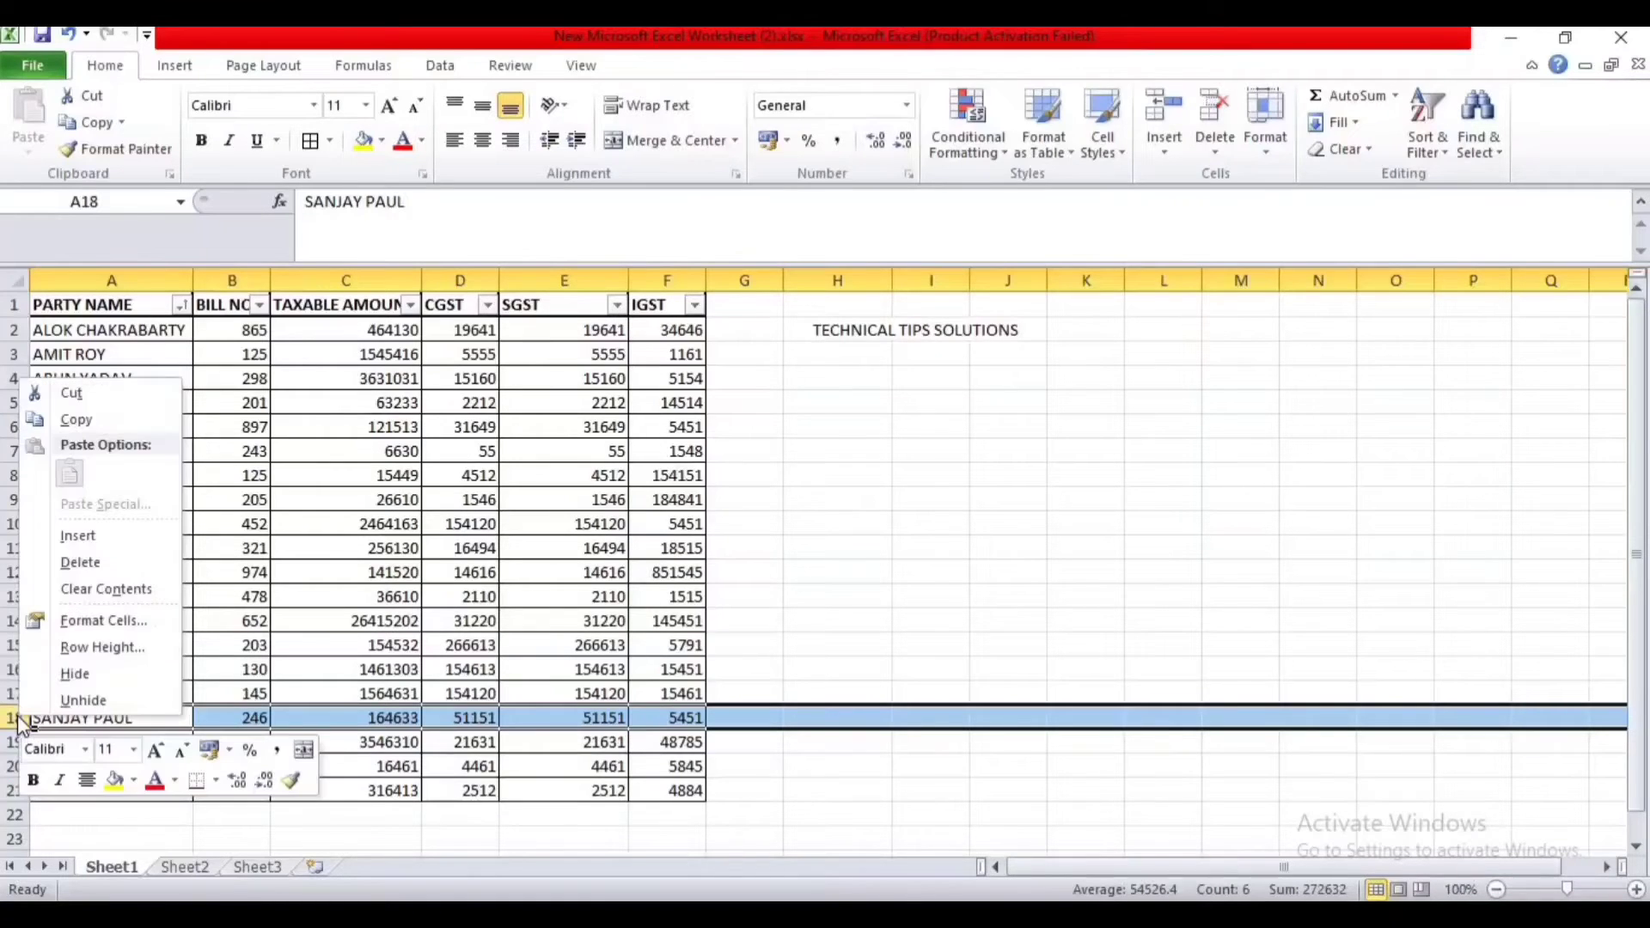
{"action": "left_click", "coordinate": [107, 542]}
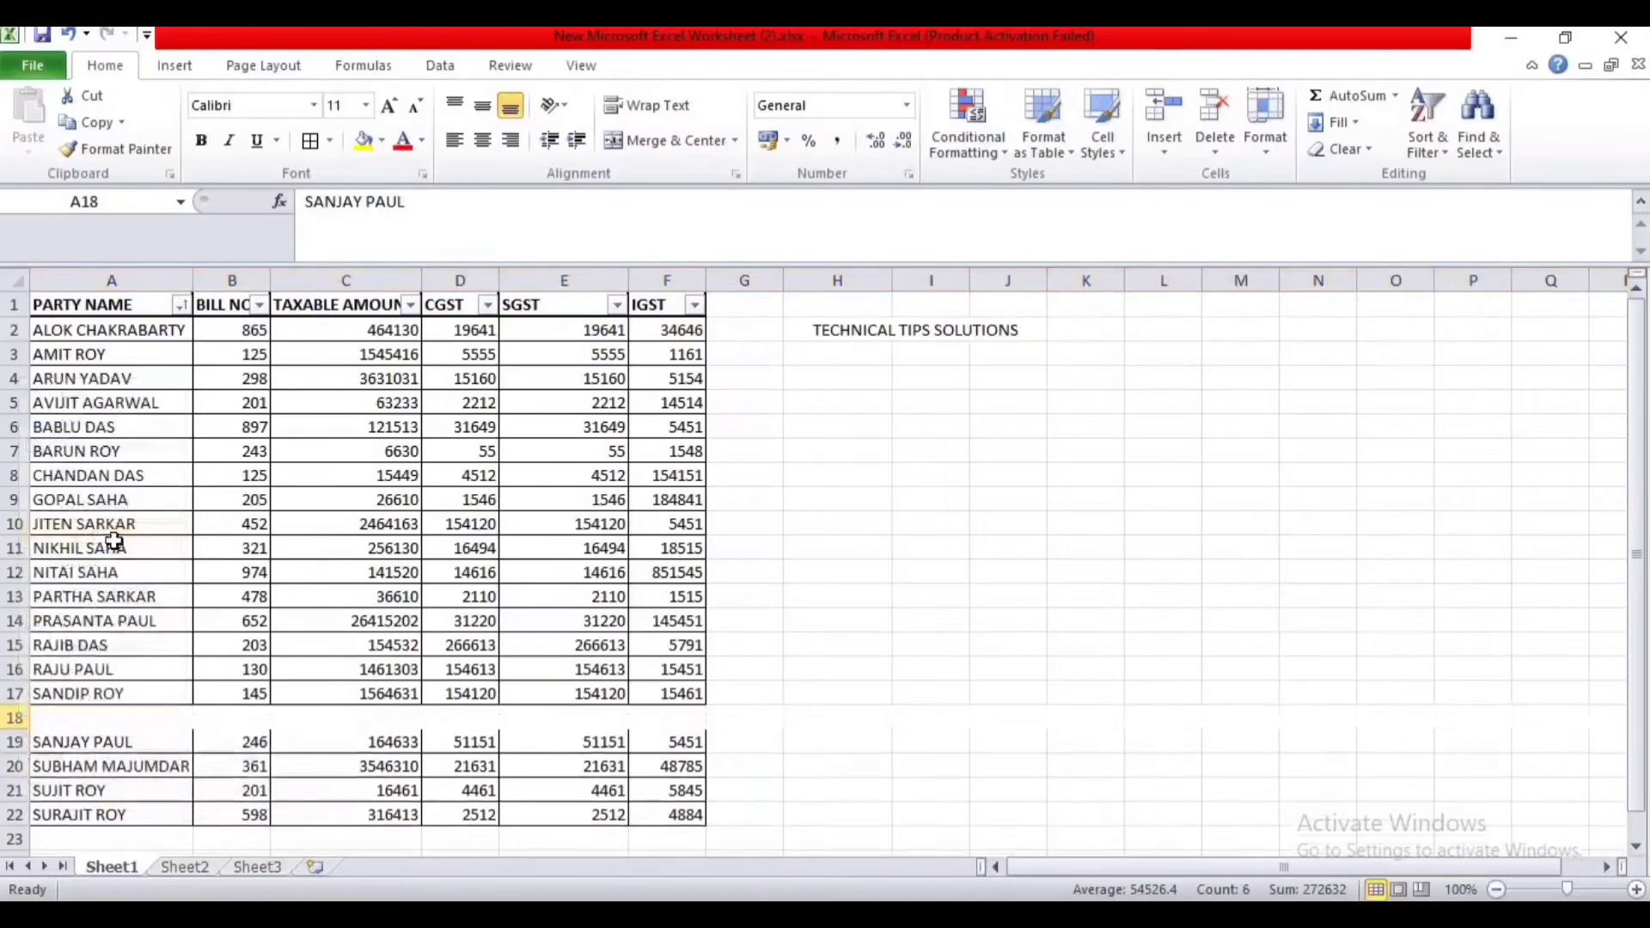
{"action": "left_click", "coordinate": [753, 624]}
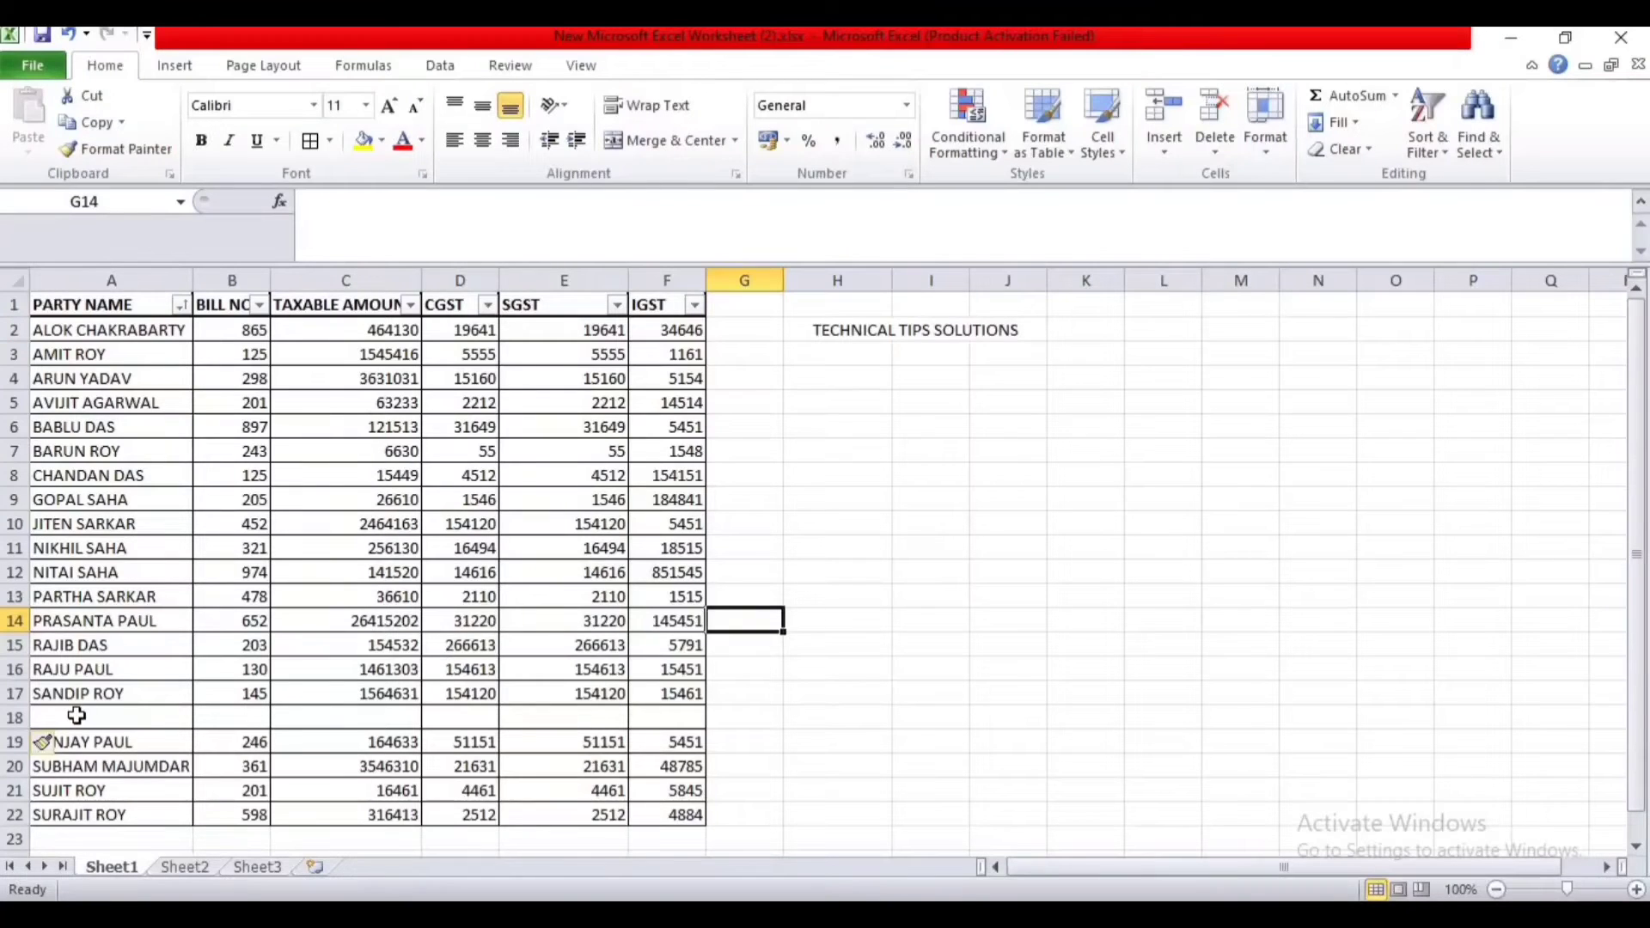
{"action": "left_click", "coordinate": [998, 715]}
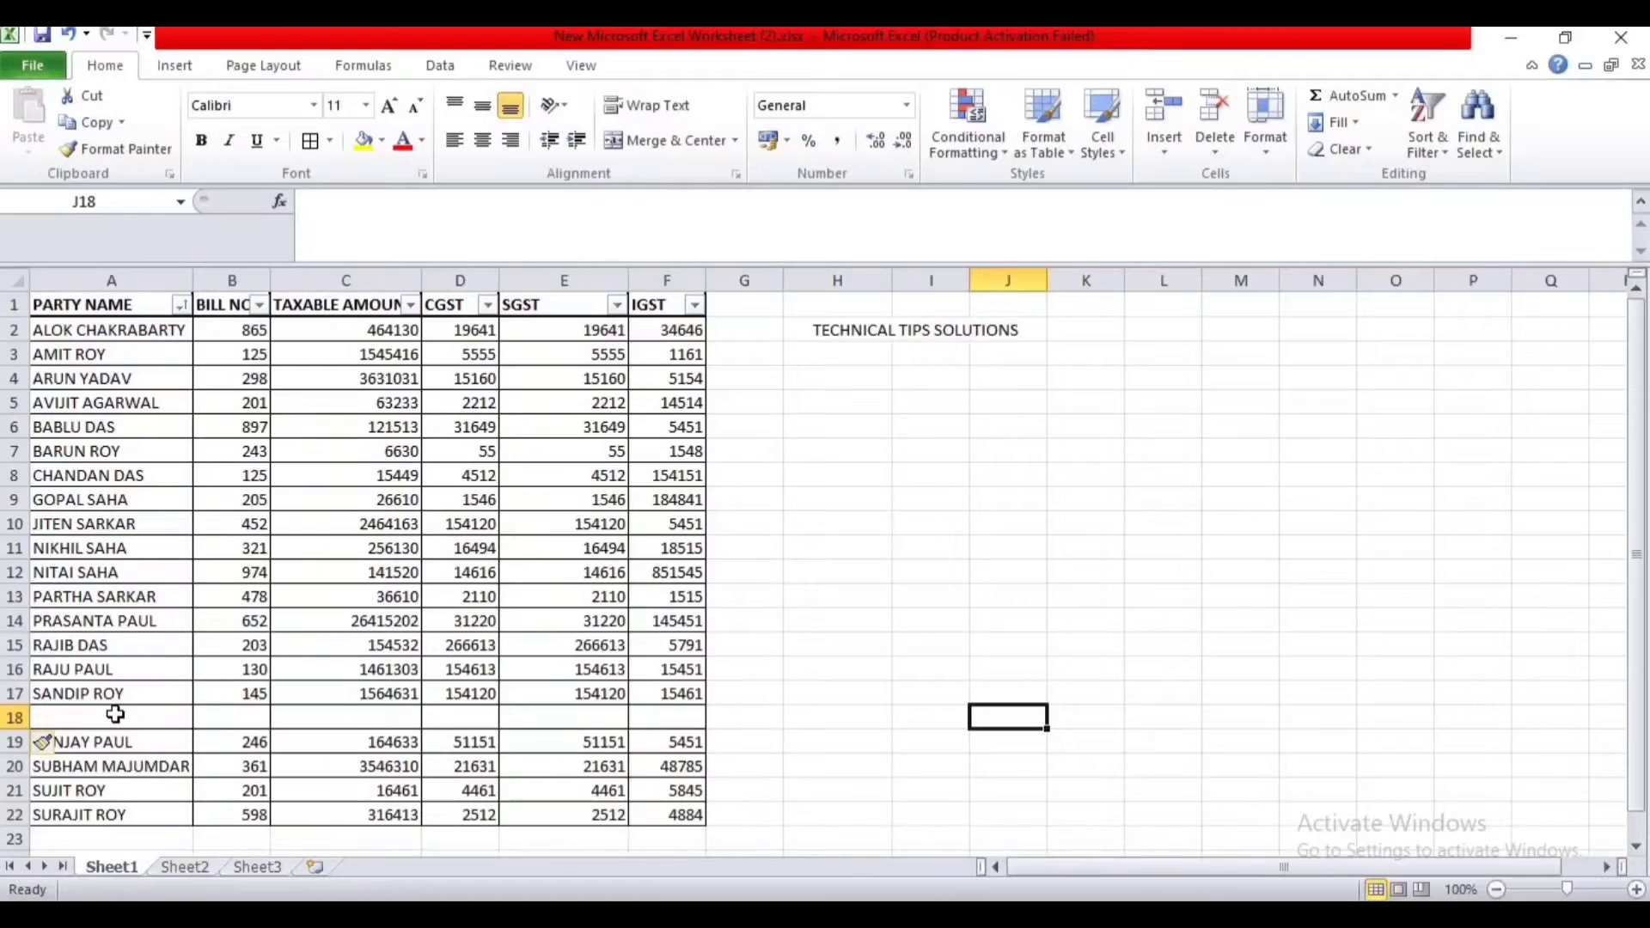
- Delete the blank row 18 from the party table
{"action": "left_click", "coordinate": [14, 718]}
{"action": "right_click", "coordinate": [13, 717]}
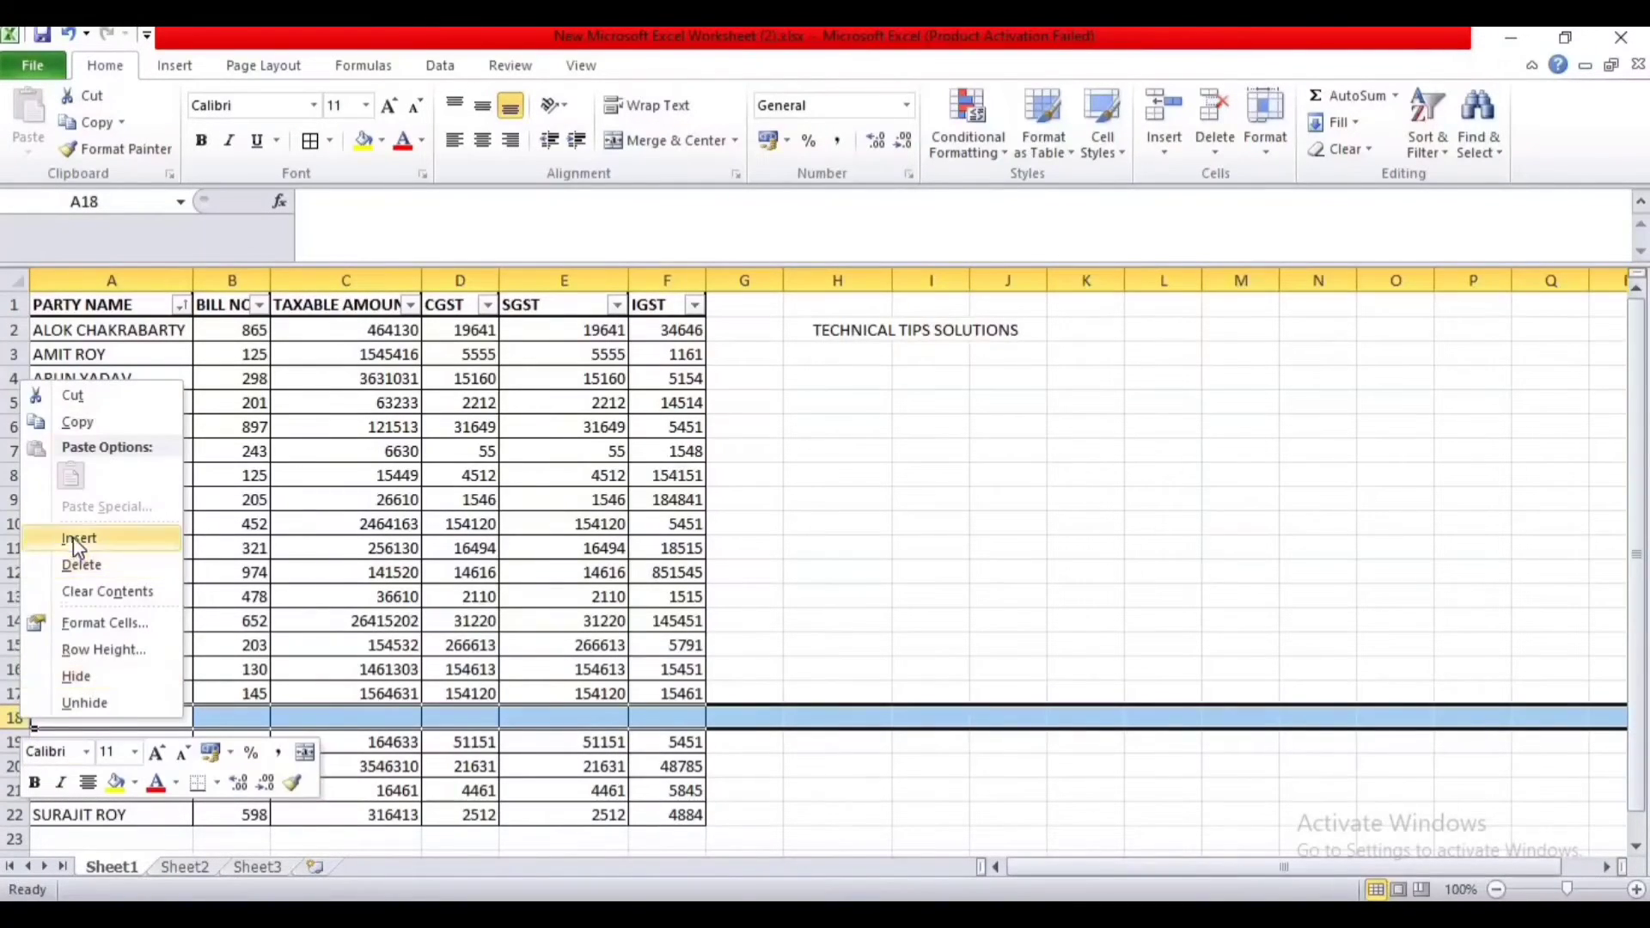
{"action": "left_click", "coordinate": [82, 566]}
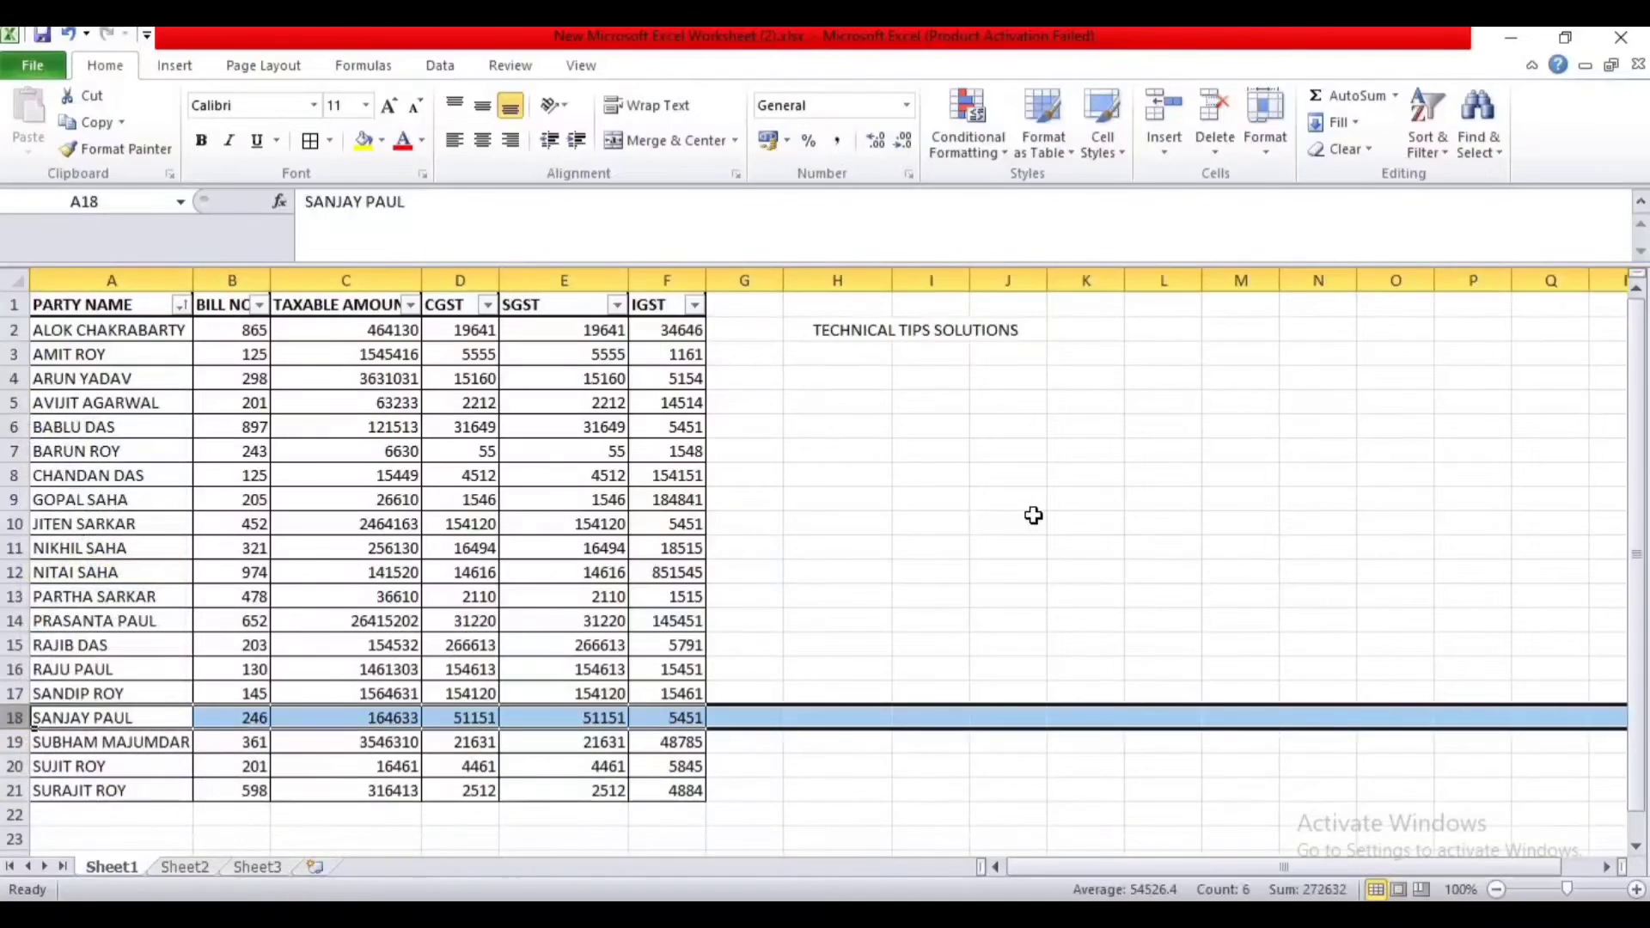
{"action": "left_click", "coordinate": [1031, 515]}
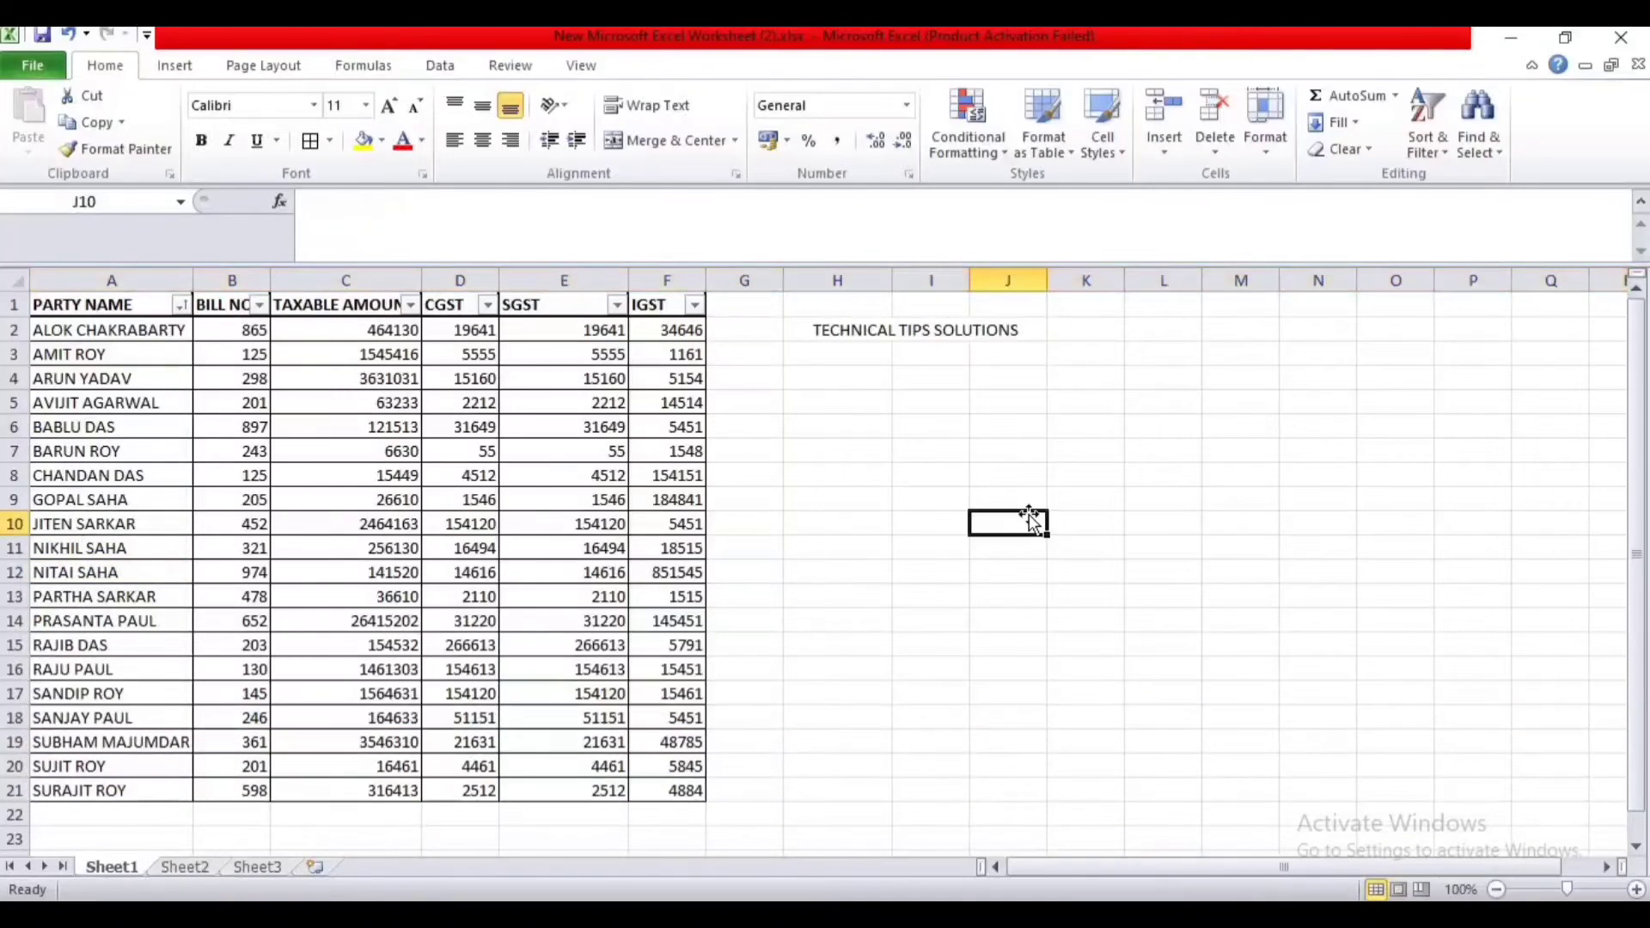
- Hide row 6 of the party table
{"action": "left_click", "coordinate": [40, 38]}
{"action": "left_click", "coordinate": [13, 427]}
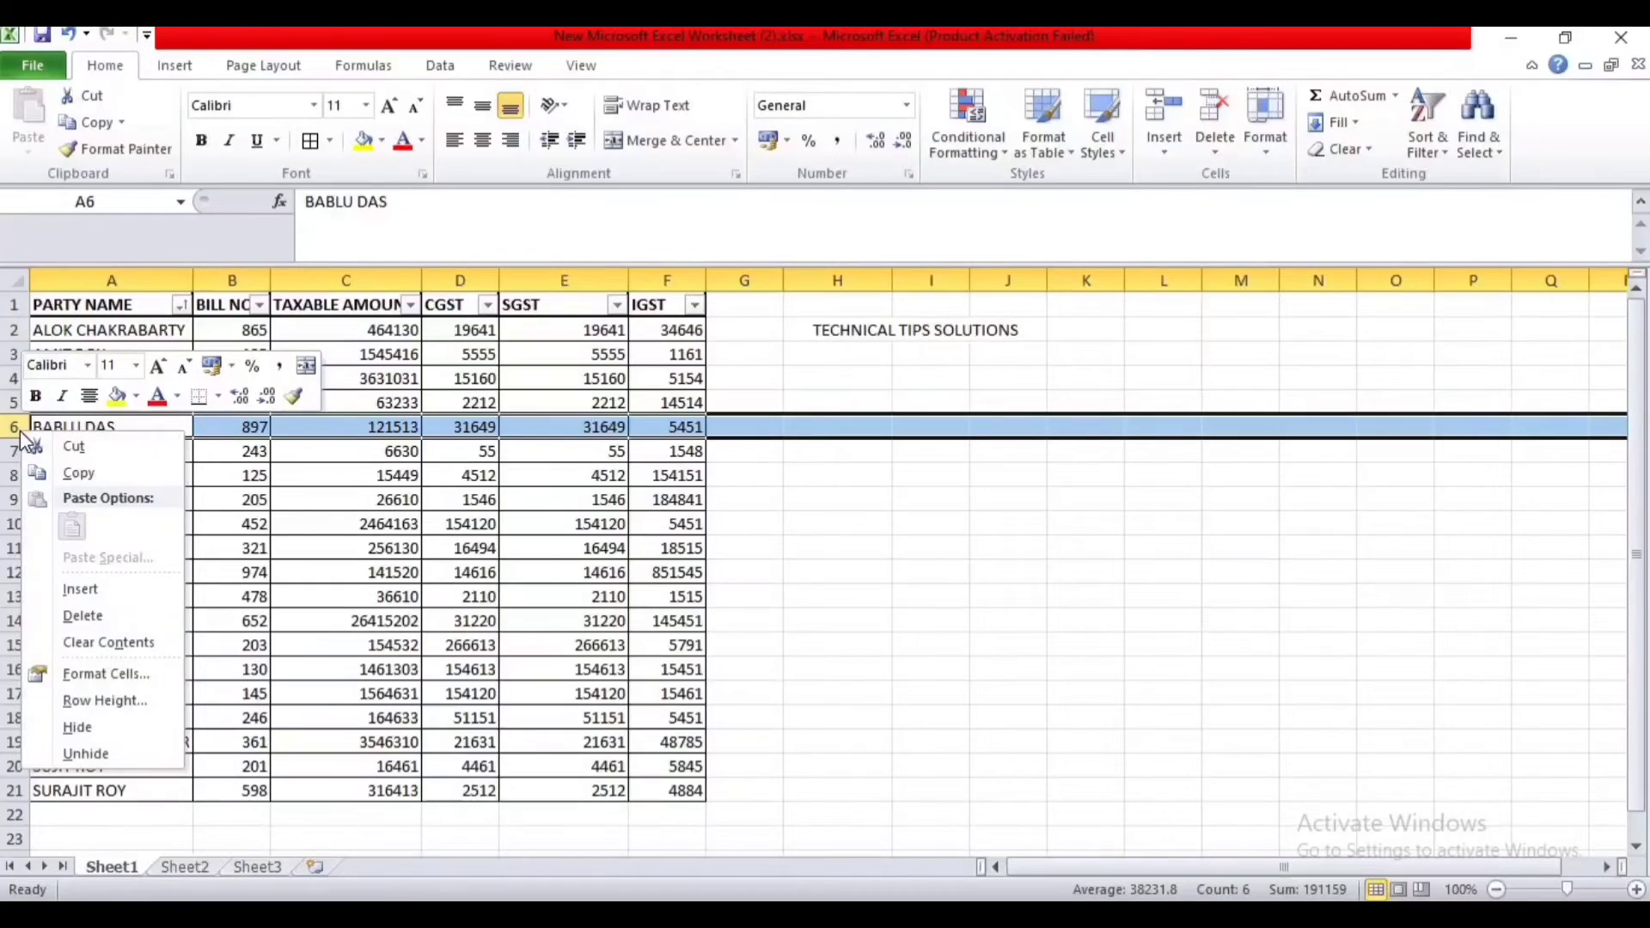
{"action": "left_click", "coordinate": [88, 727]}
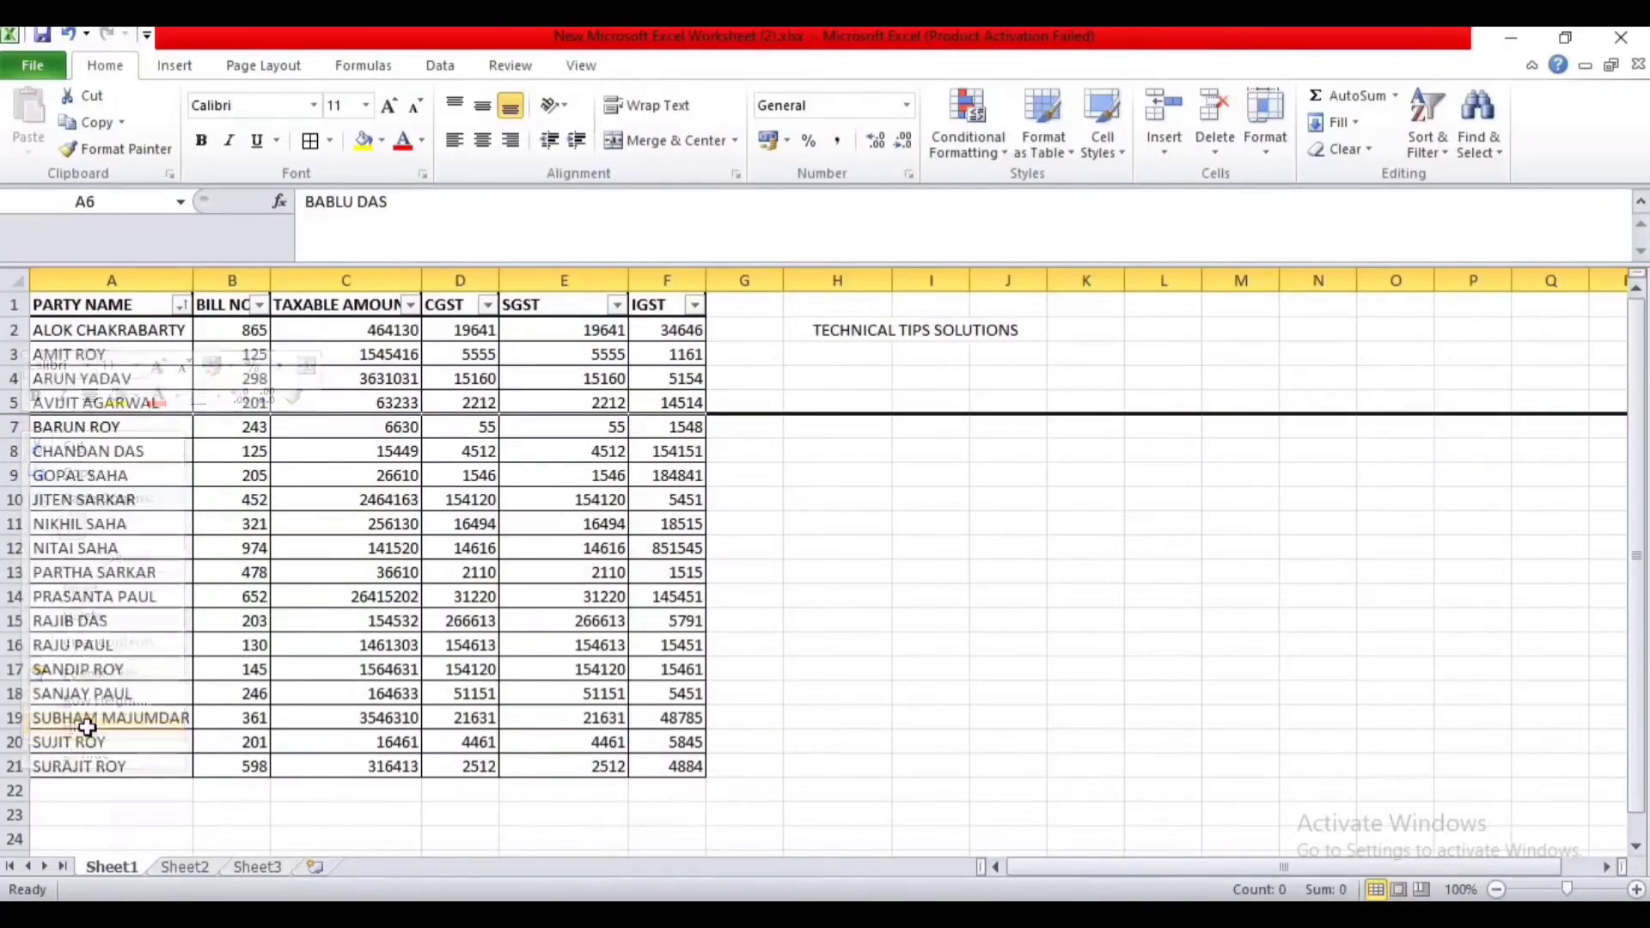
{"action": "left_click", "coordinate": [721, 441]}
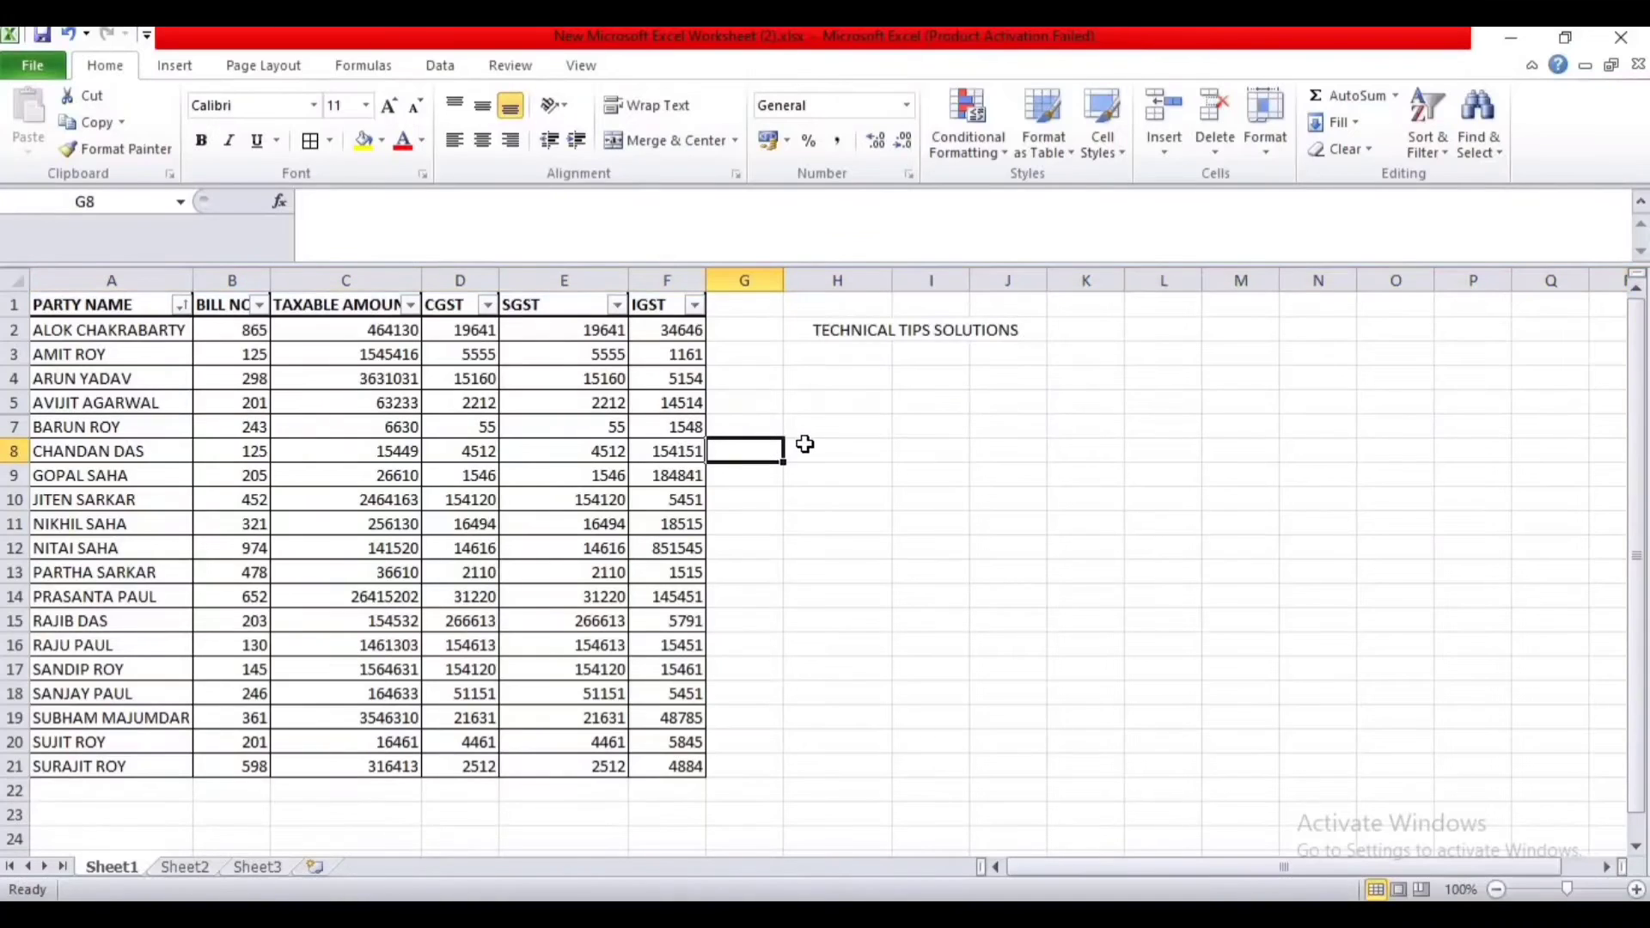
- Try to bring back hidden row 6 by applying Unhide to row 3
{"action": "left_click", "coordinate": [14, 272]}
{"action": "left_click", "coordinate": [14, 354]}
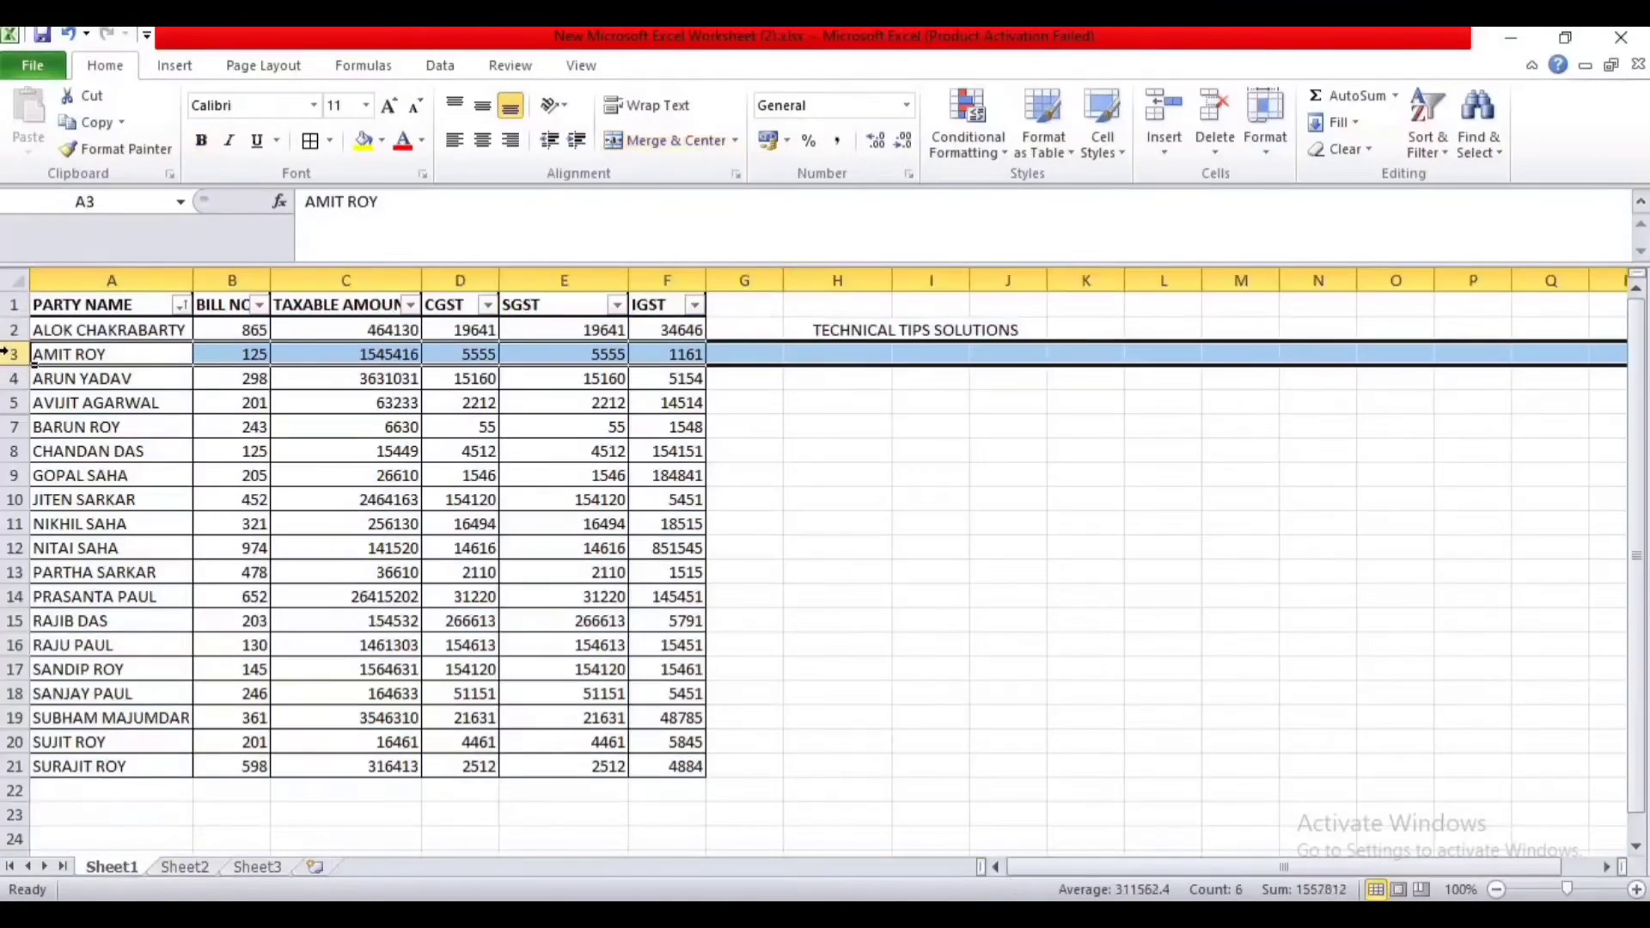
{"action": "right_click", "coordinate": [14, 355]}
{"action": "left_click", "coordinate": [78, 674]}
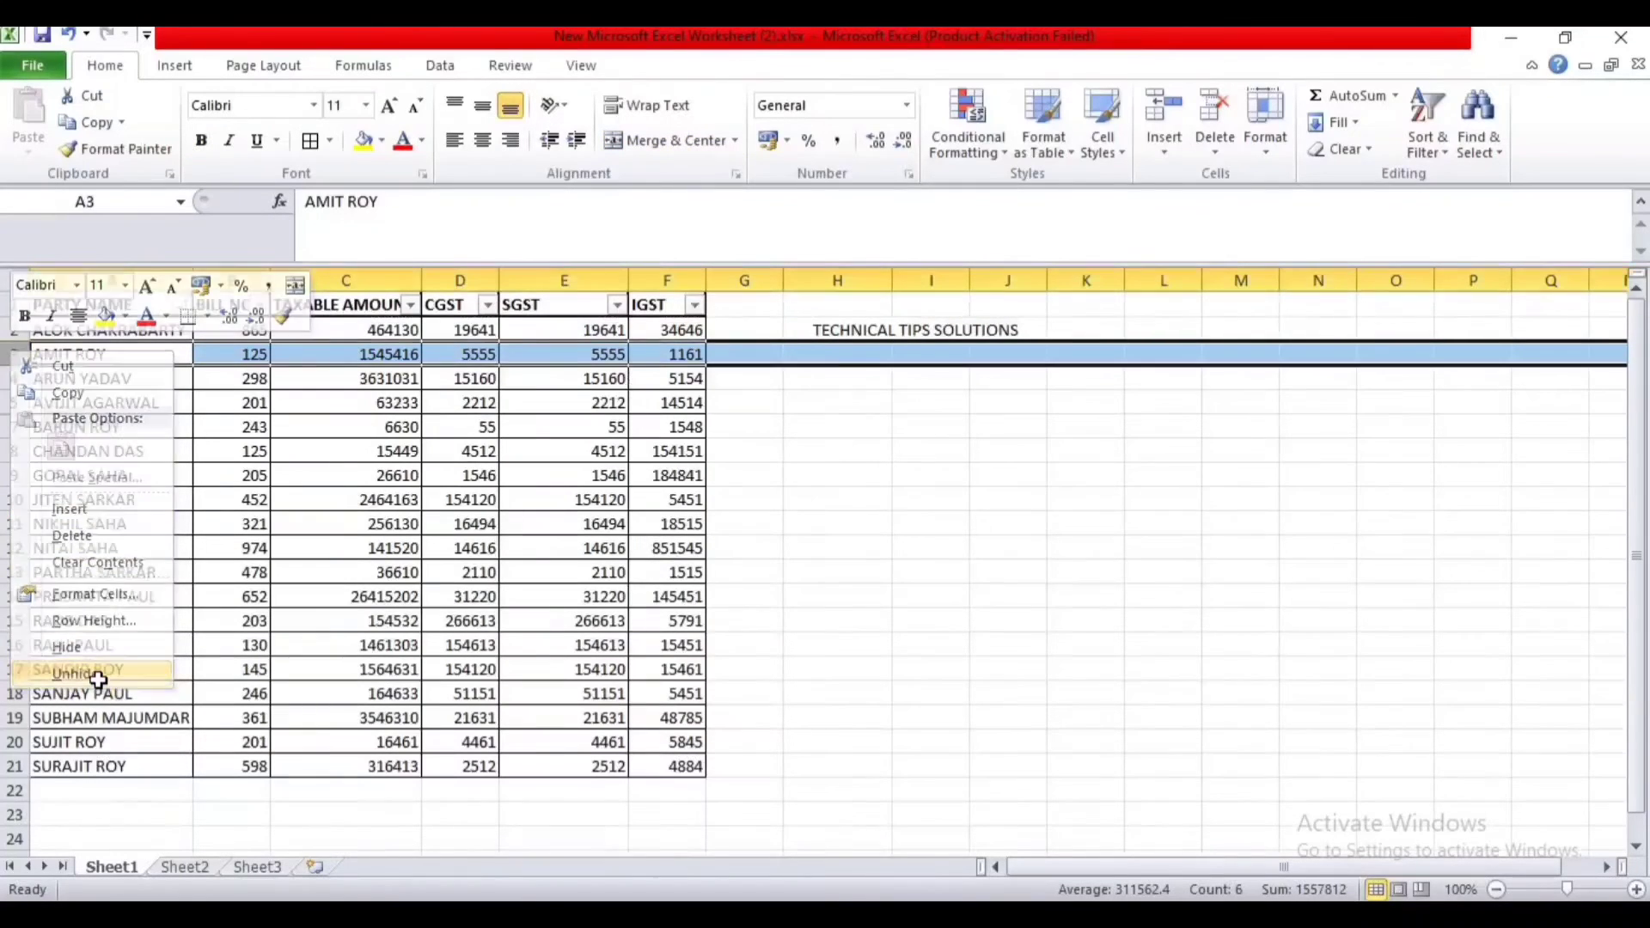
{"action": "left_click", "coordinate": [952, 558]}
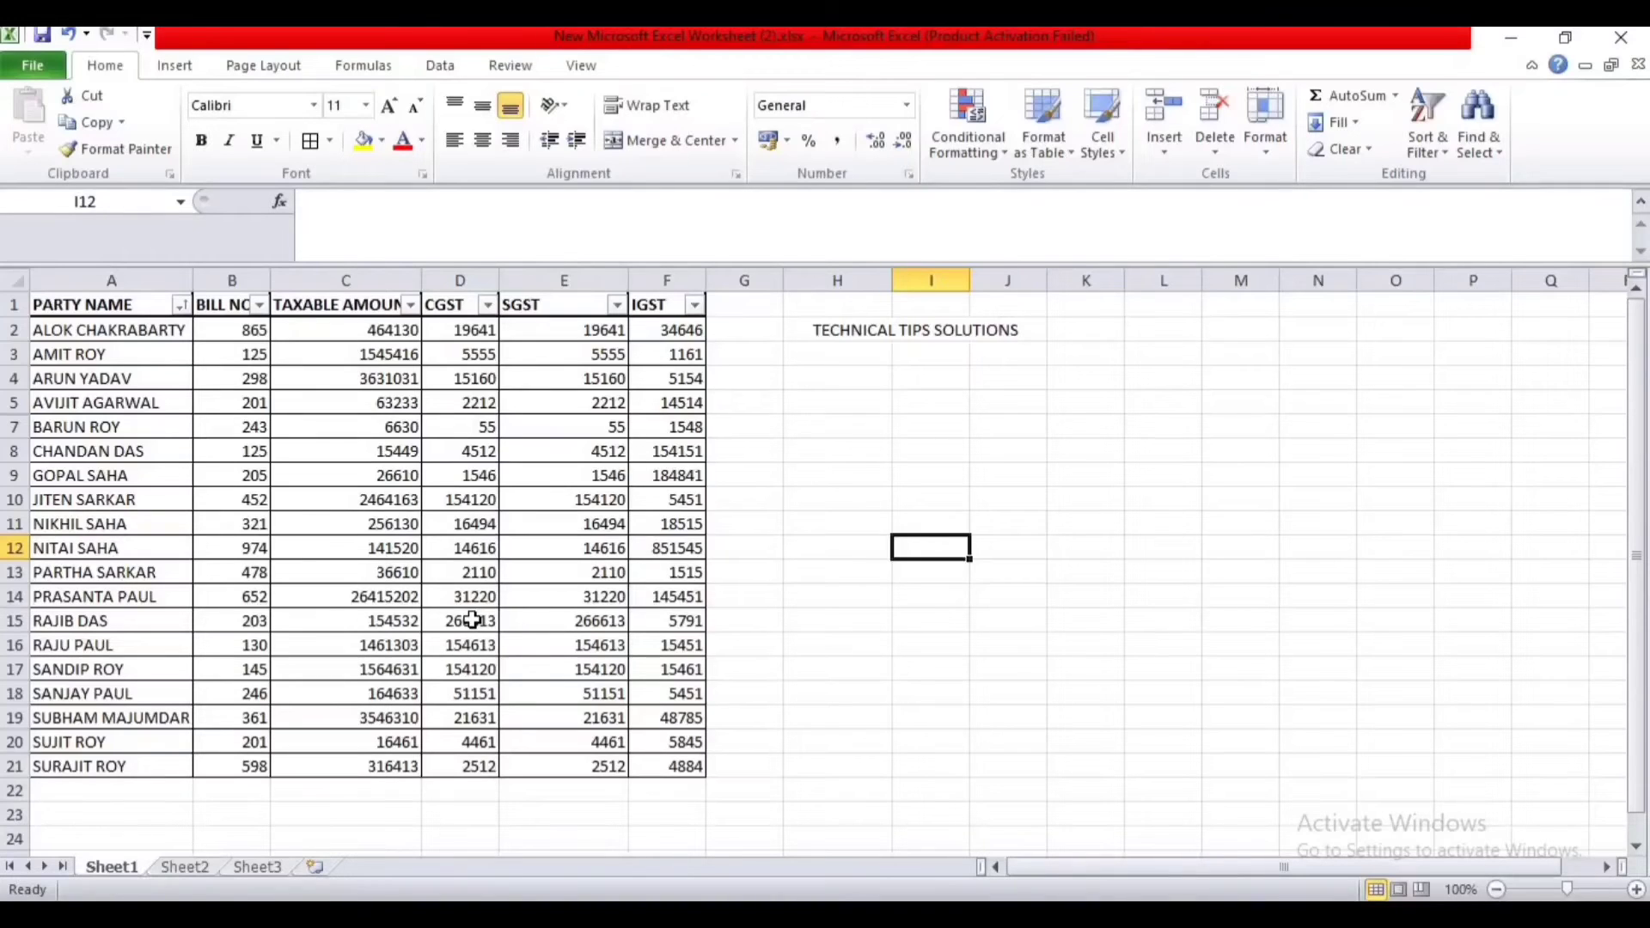
{"action": "left_click", "coordinate": [931, 427]}
{"action": "left_click", "coordinate": [862, 397]}
{"action": "left_click", "coordinate": [898, 474]}
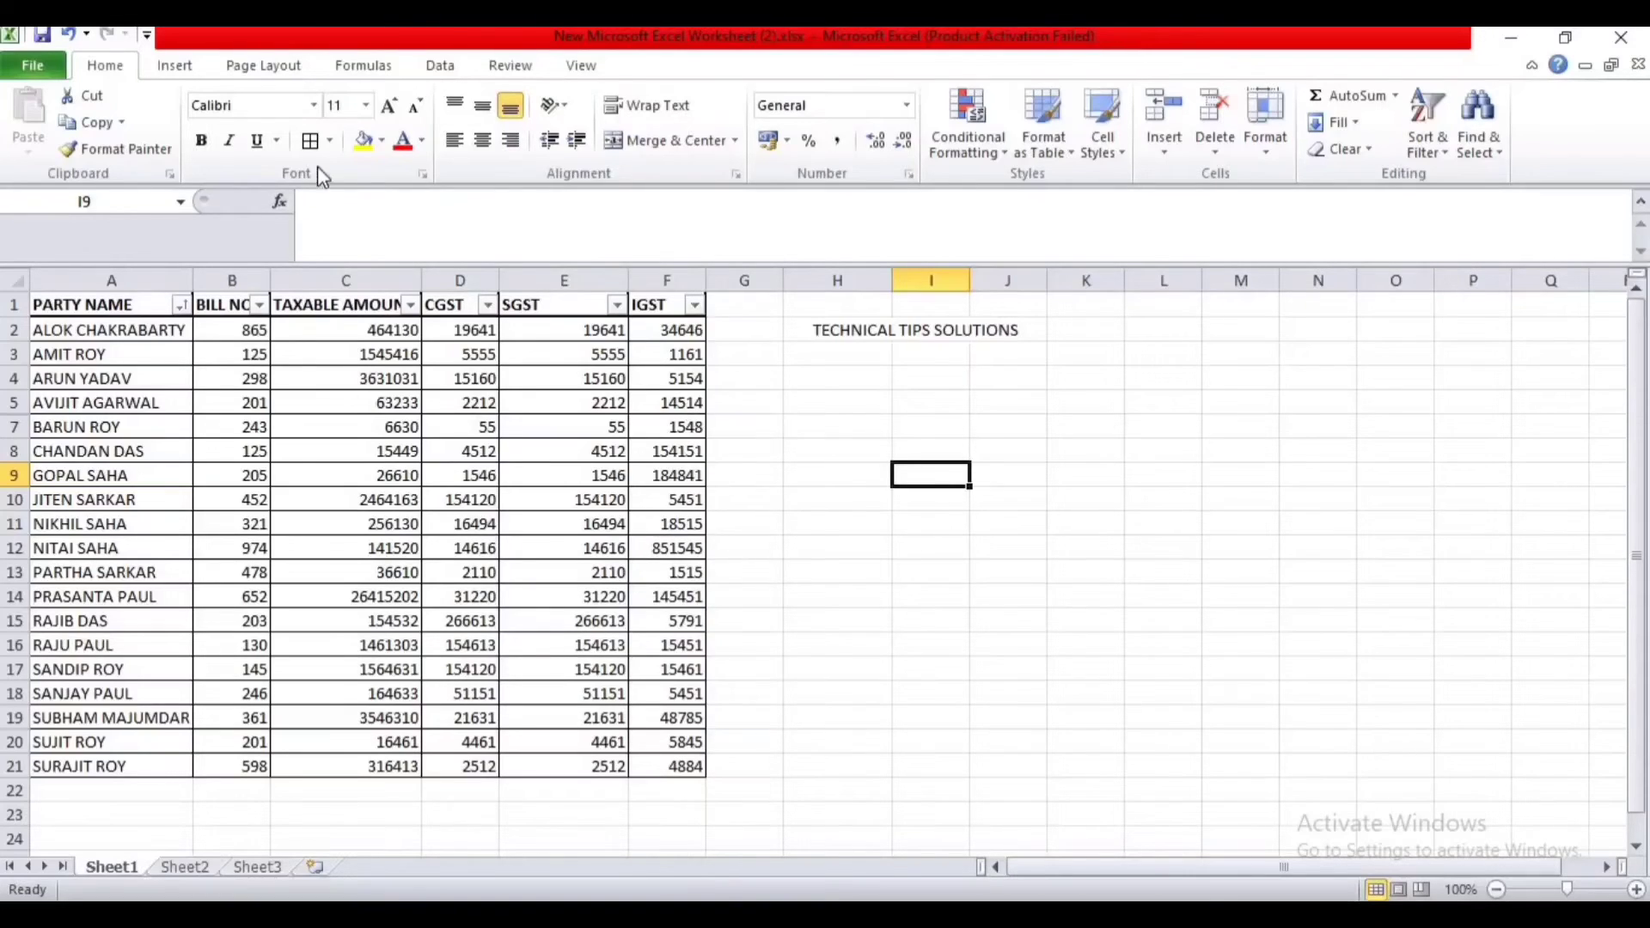
- Bring up the sheet's print preview and reduce the print scaling to 75% of normal size in the page setup
{"action": "left_click", "coordinate": [29, 65]}
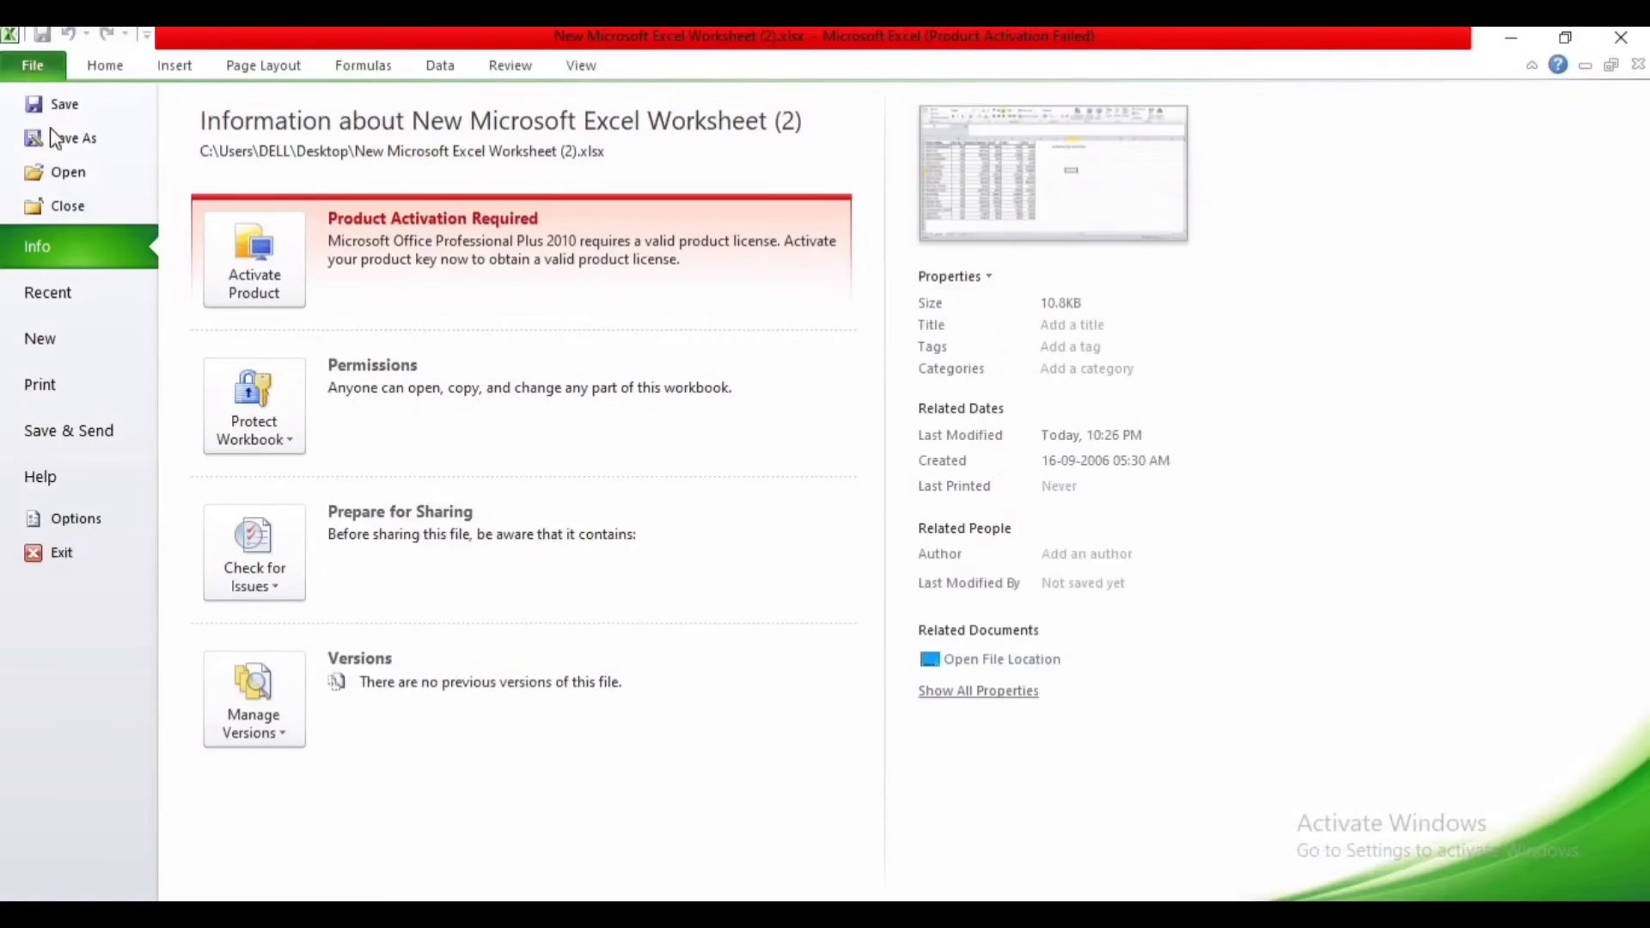
{"action": "left_click", "coordinate": [50, 386]}
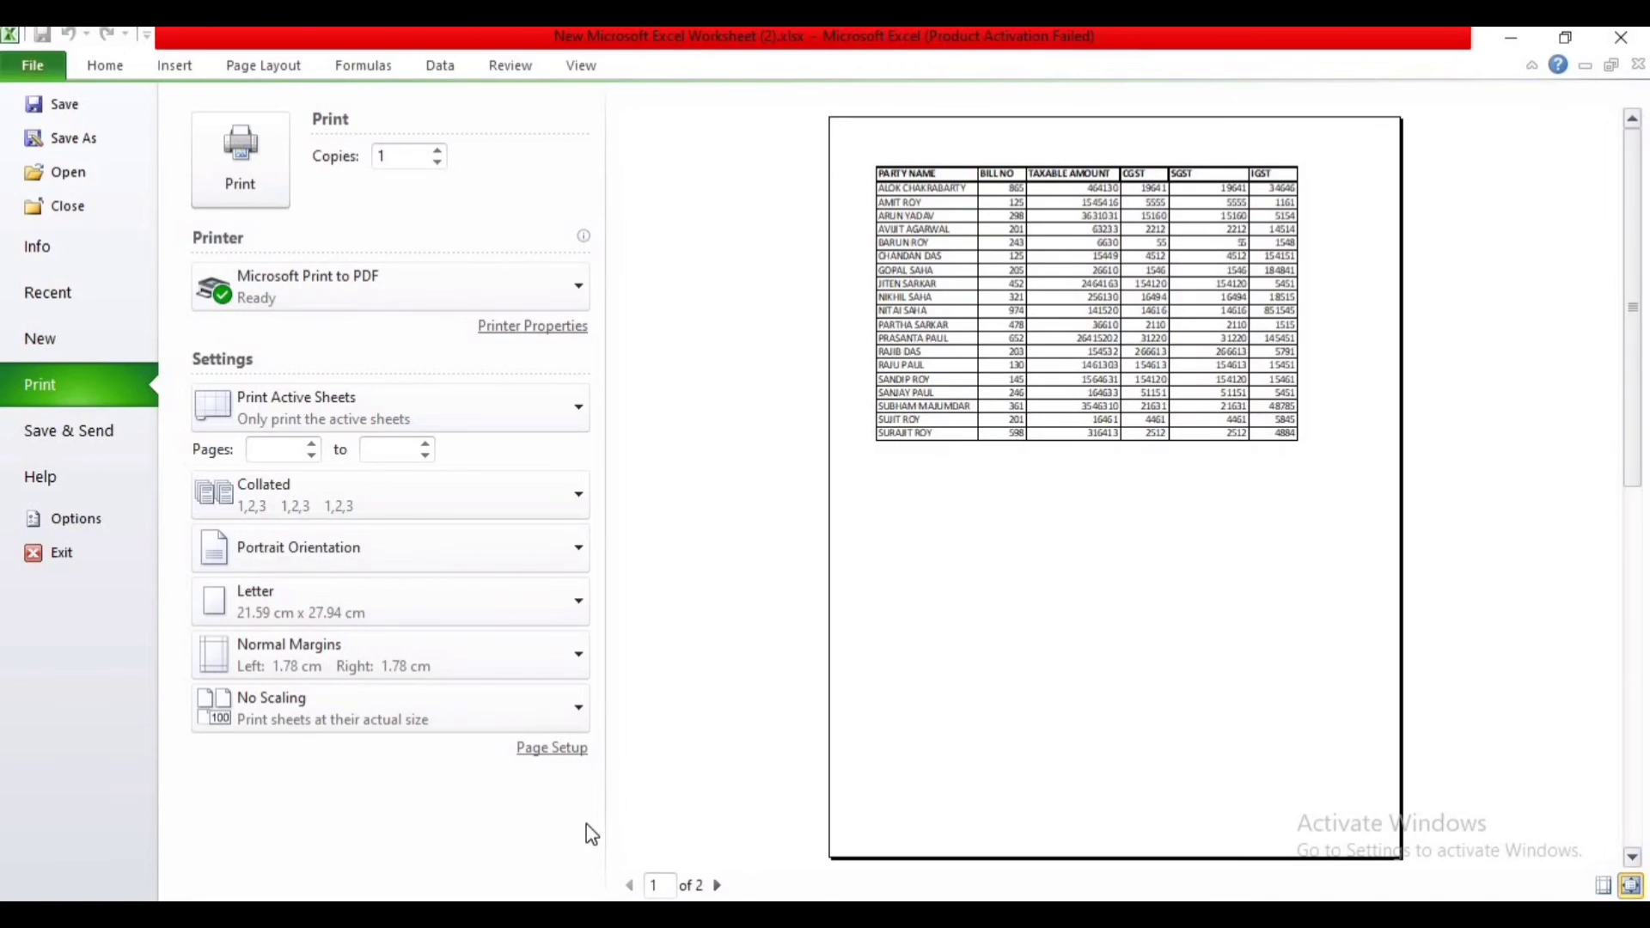
{"action": "left_click", "coordinate": [550, 747]}
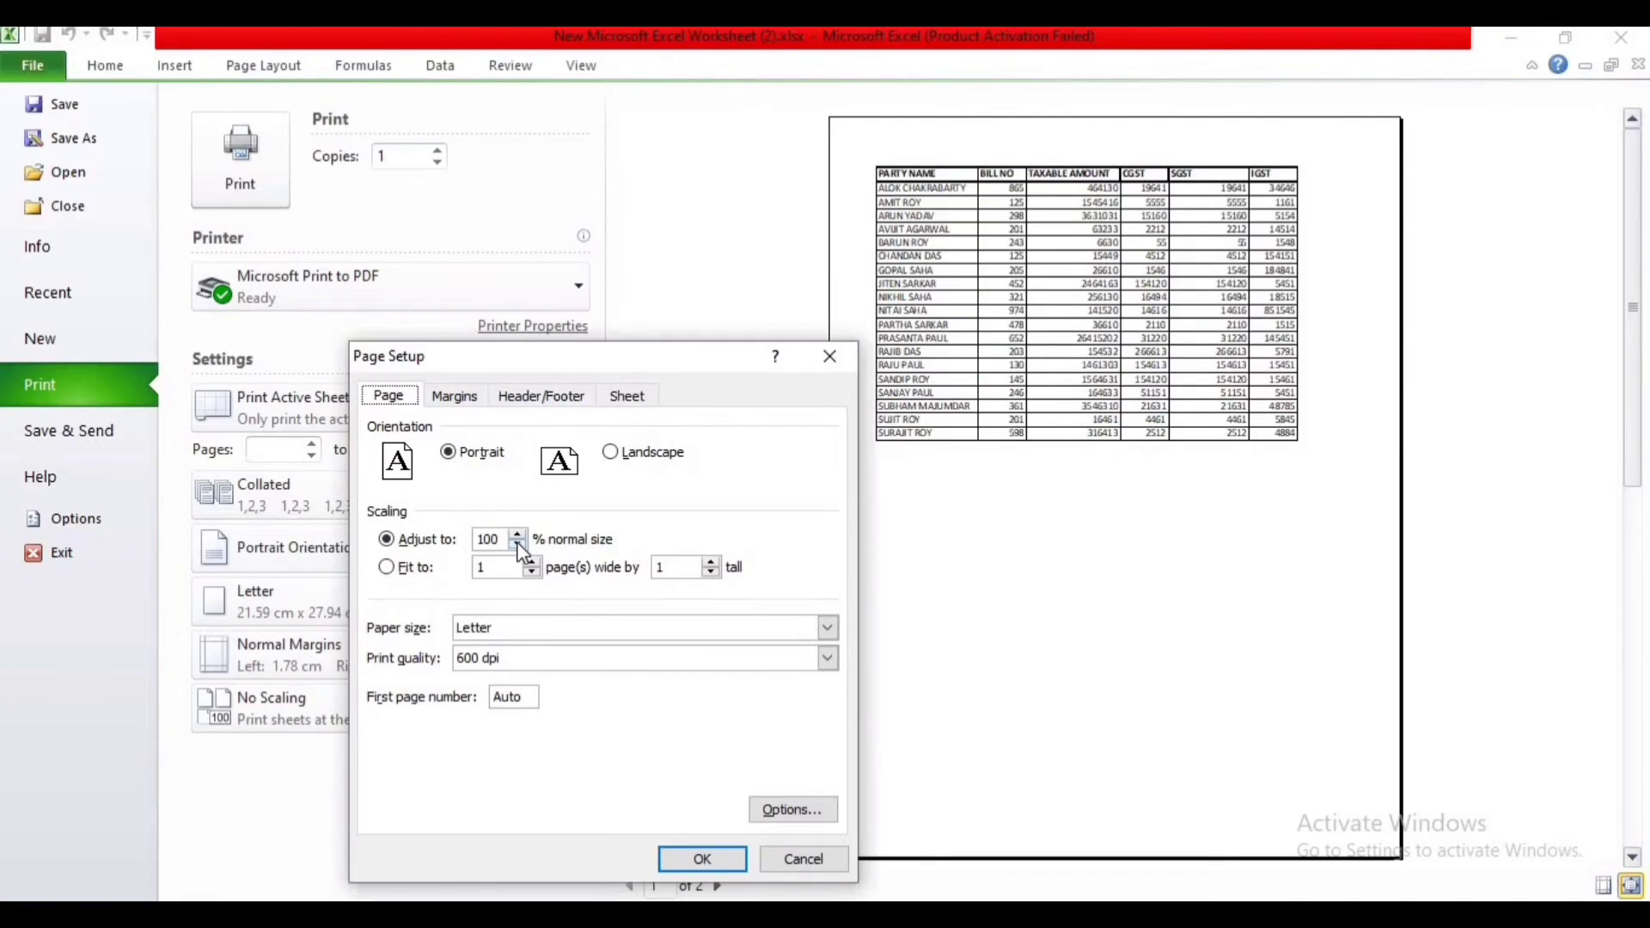
{"action": "left_click", "coordinate": [519, 546]}
{"action": "left_click", "coordinate": [518, 546]}
{"action": "left_click", "coordinate": [518, 546]}
{"action": "left_click", "coordinate": [518, 545]}
{"action": "left_click", "coordinate": [698, 860]}
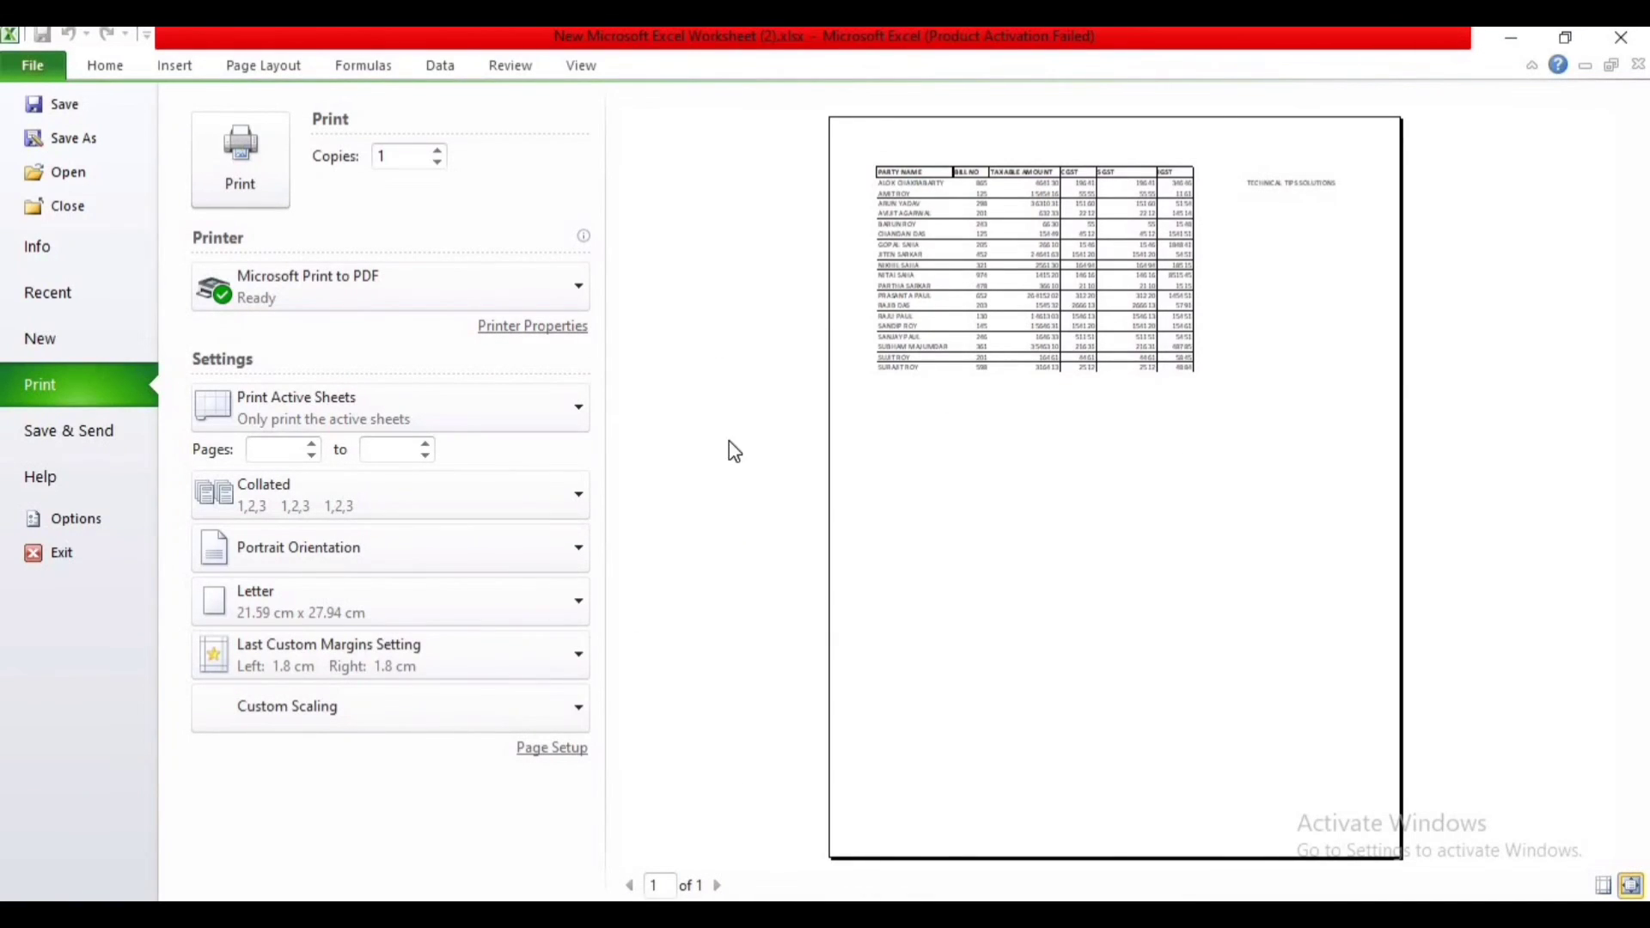
- Raise the print scaling of the sheet to 95% of normal size in the page setup
{"action": "left_click", "coordinate": [533, 750]}
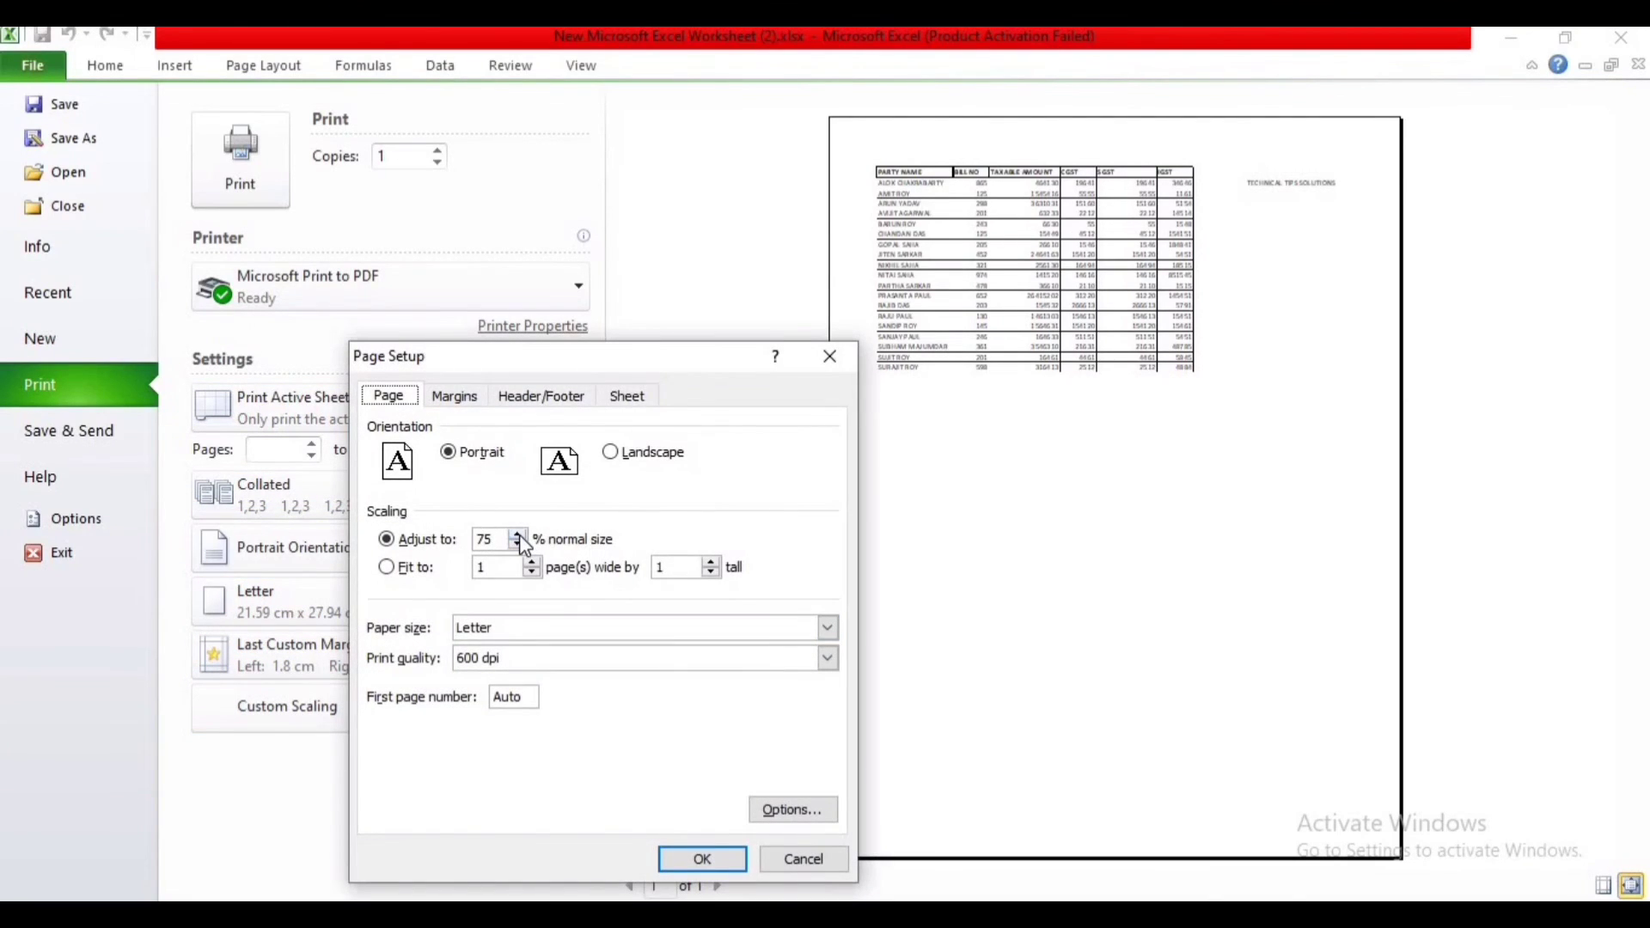
{"action": "left_click_drag", "start_coordinate": [518, 544], "coordinate": [519, 544]}
{"action": "left_click", "coordinate": [702, 860]}
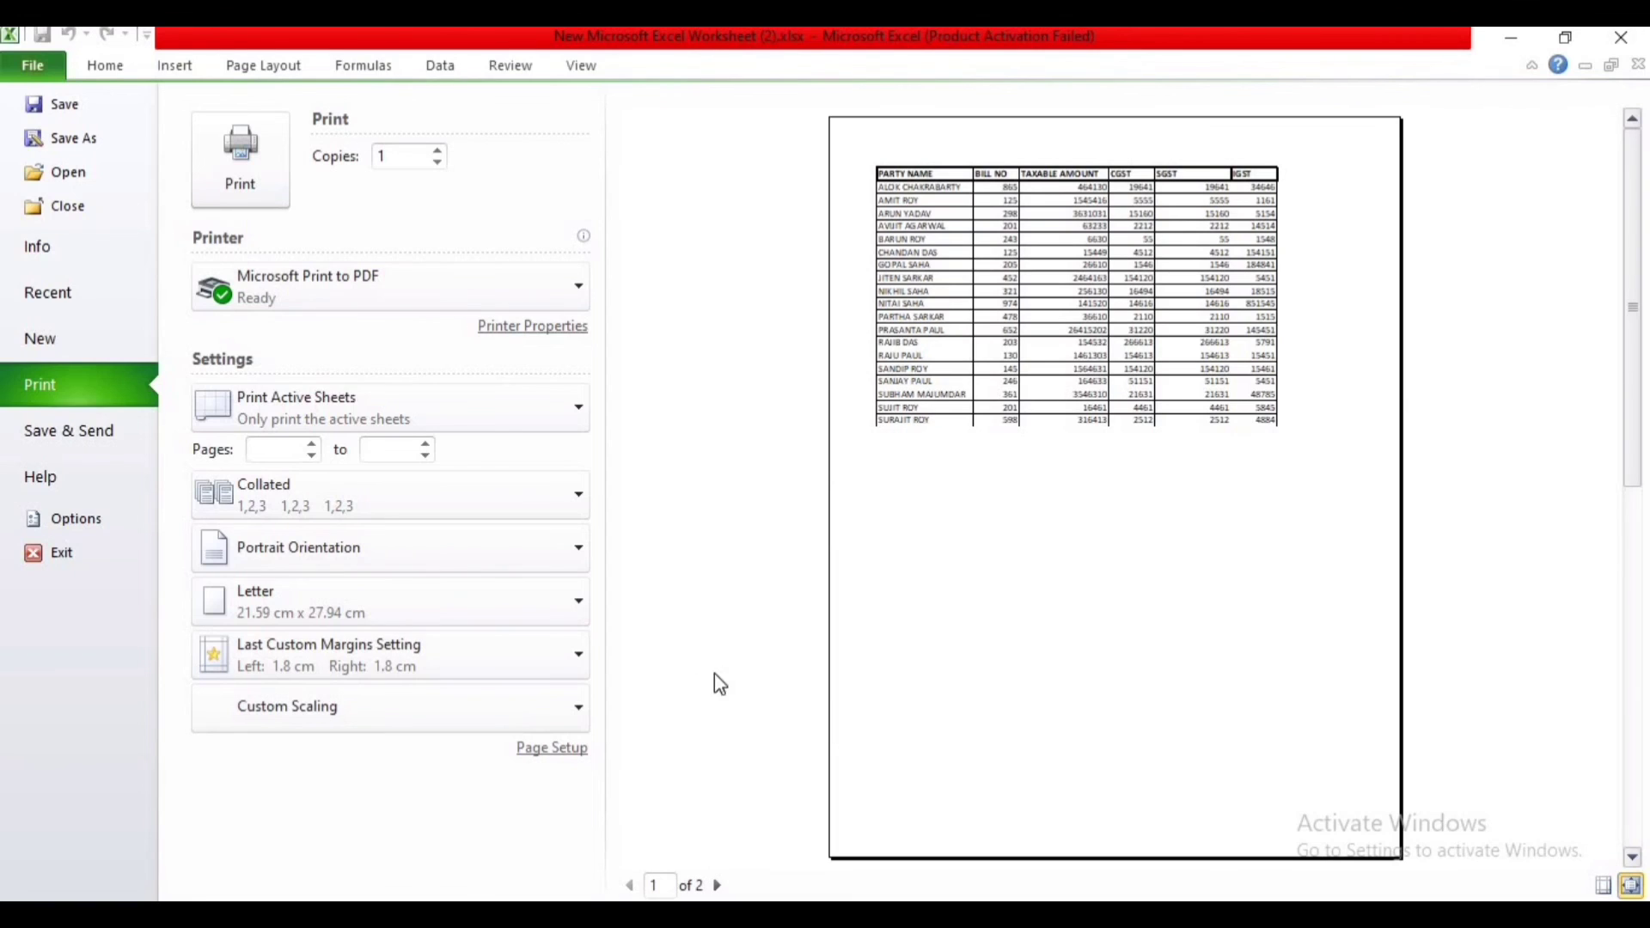
- Switch the printed page to landscape orientation and set its scaling to 100% of normal size
{"action": "left_click", "coordinate": [555, 749]}
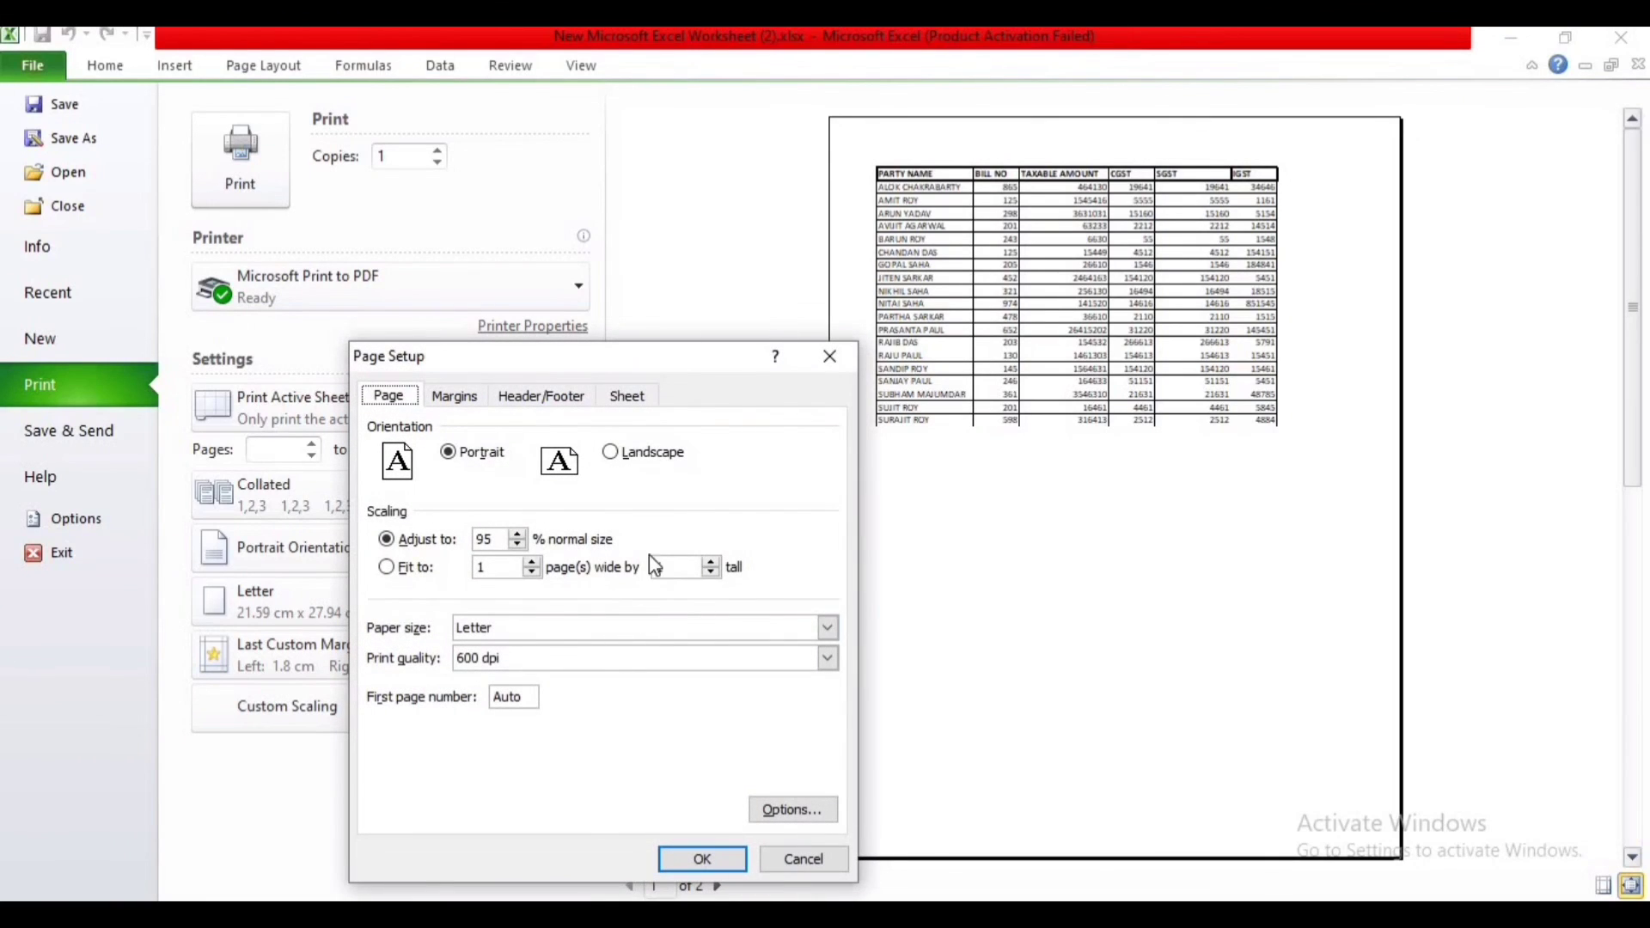
{"action": "left_click", "coordinate": [613, 453]}
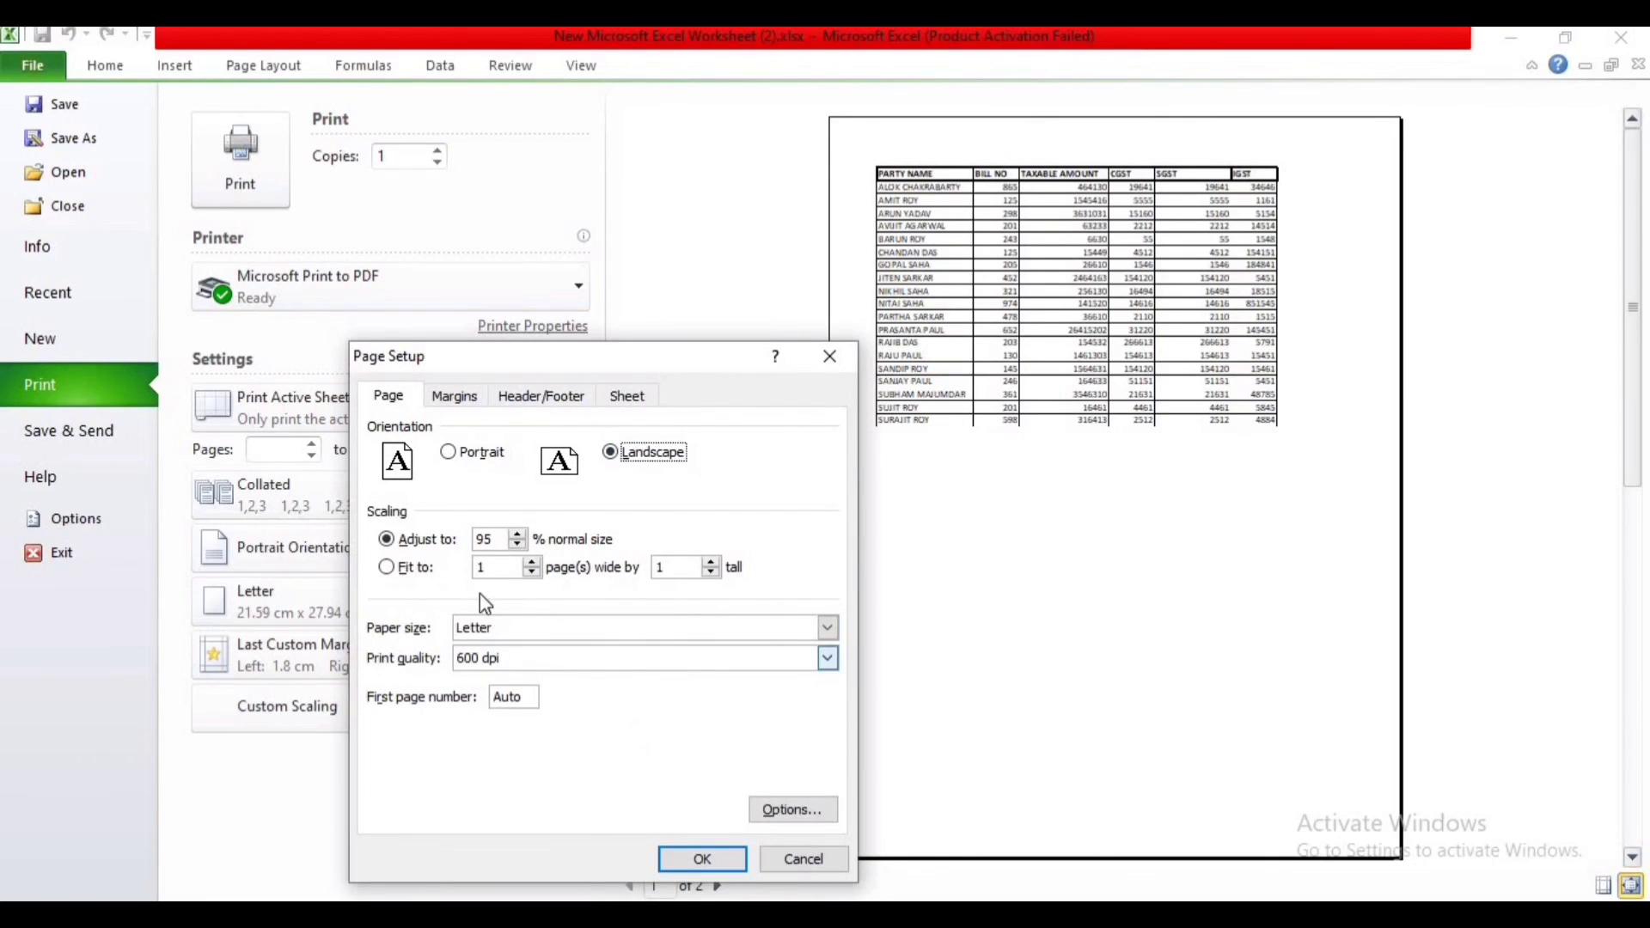
{"action": "left_click", "coordinate": [518, 536]}
{"action": "left_click", "coordinate": [715, 860]}
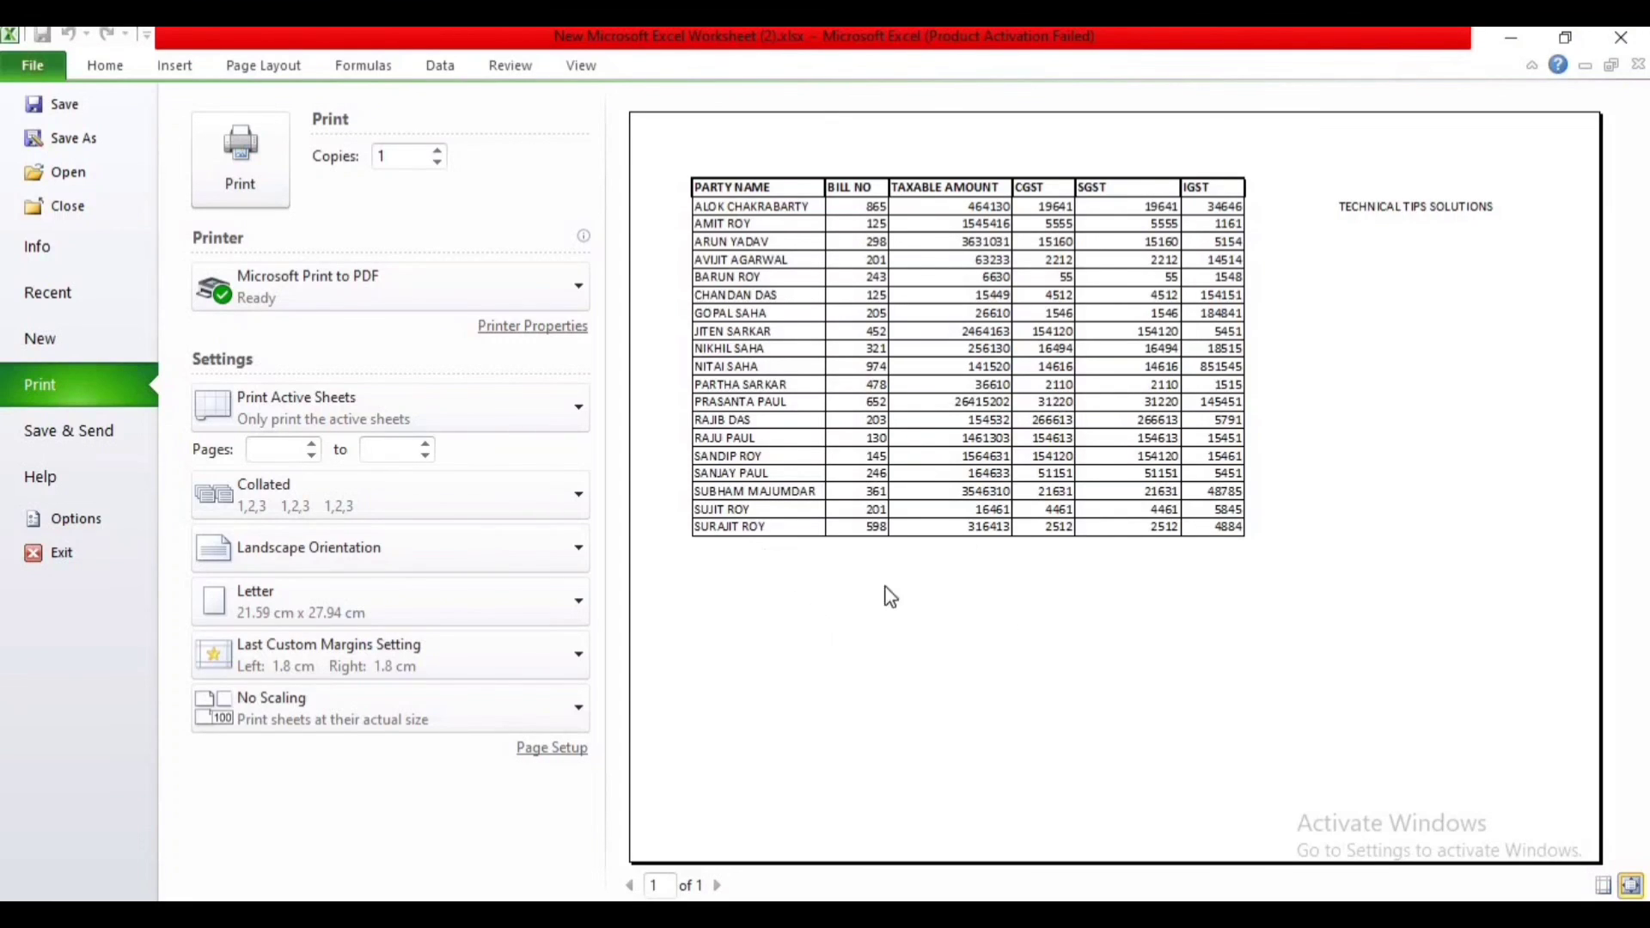
- Close the workbook and return to the desktop
{"action": "left_click", "coordinate": [1622, 38]}
{"action": "left_click", "coordinate": [824, 505]}
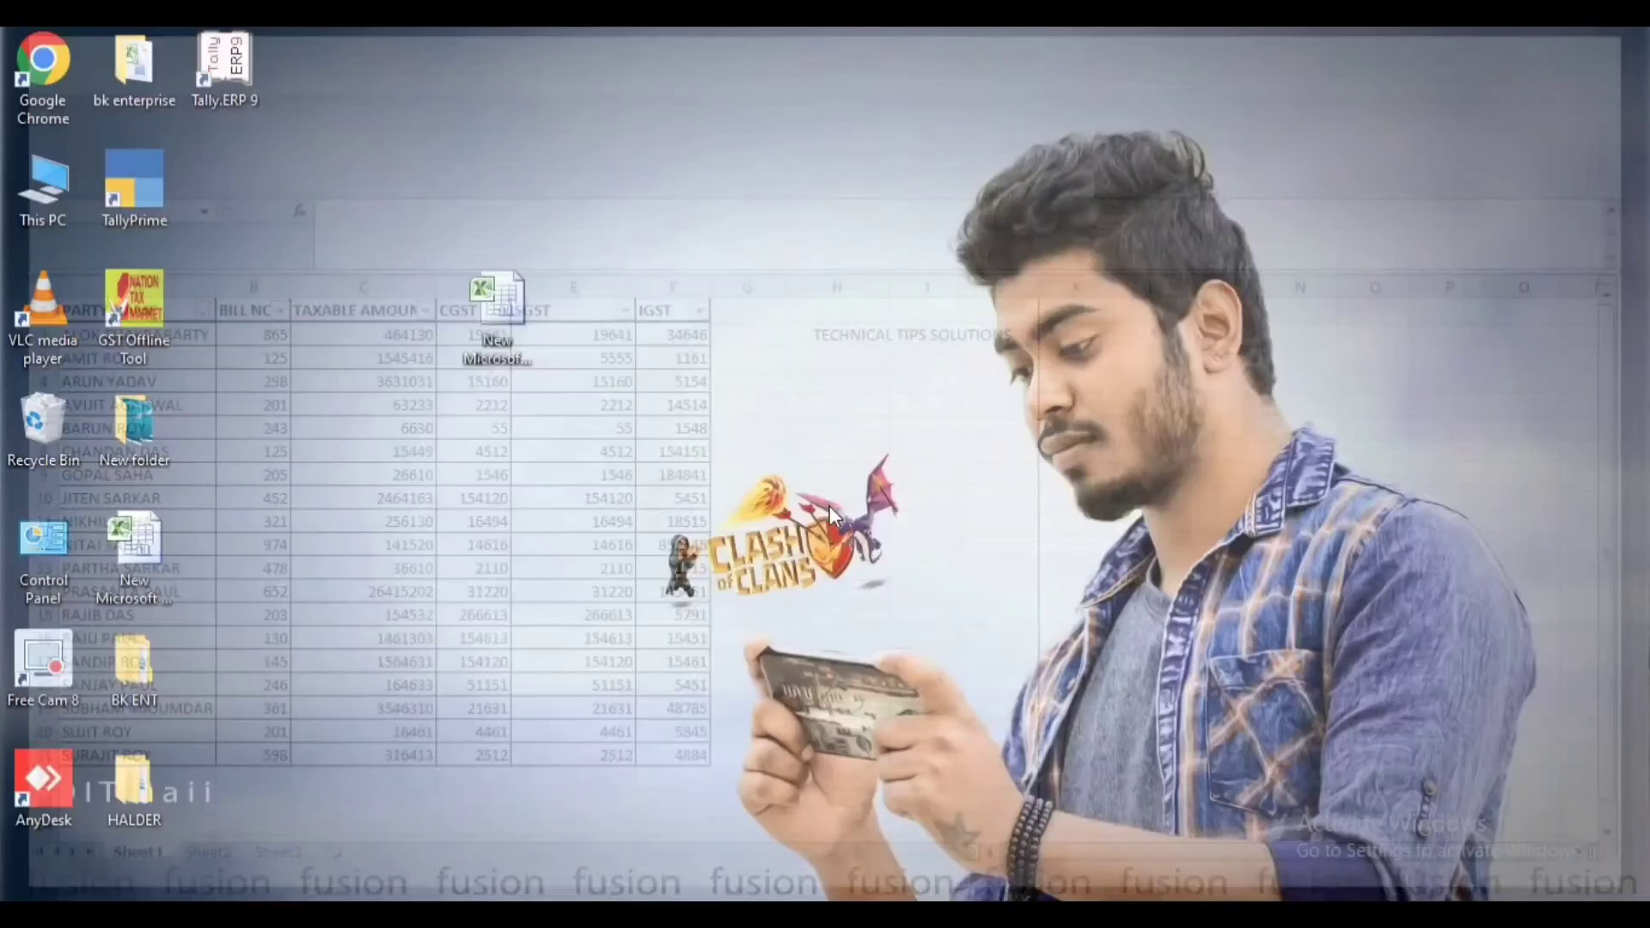